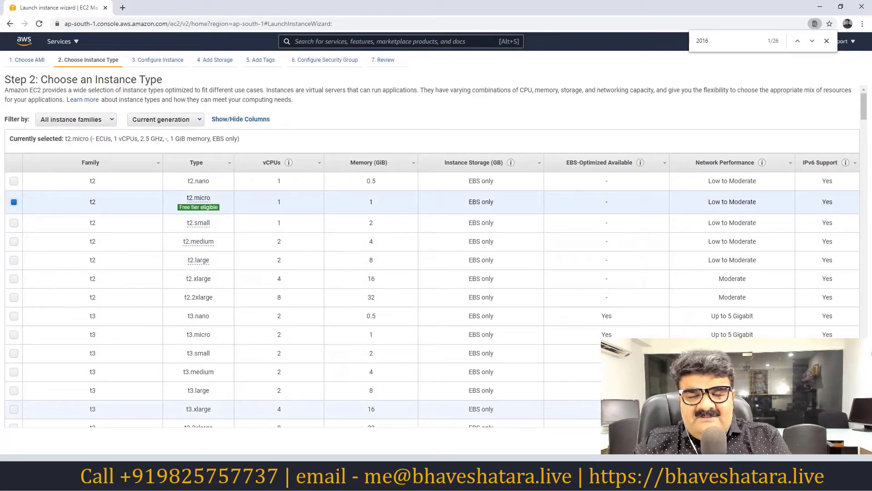
Keep the t2.micro instance type and advance the launch wizard to Step 6: Configure Security Group.
left_click(812, 440)
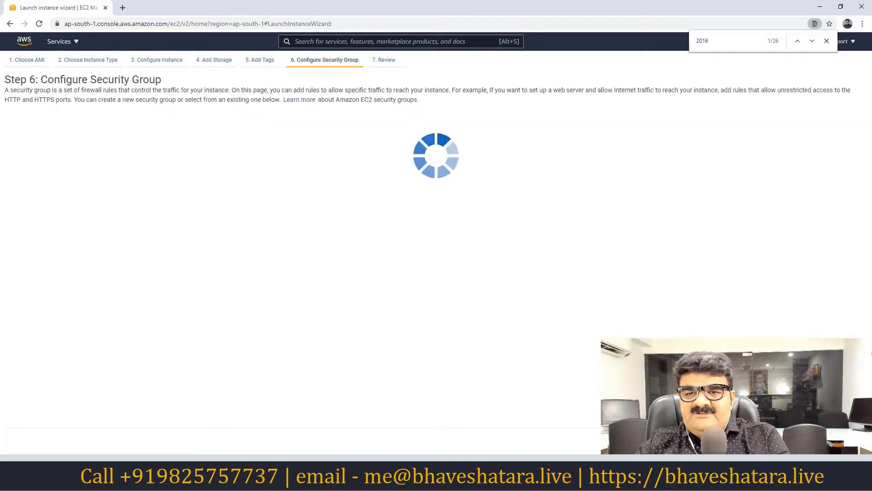
Make the rule allow All traffic, name the security group SGTEST1, and go to launch review.
left_click(56, 192)
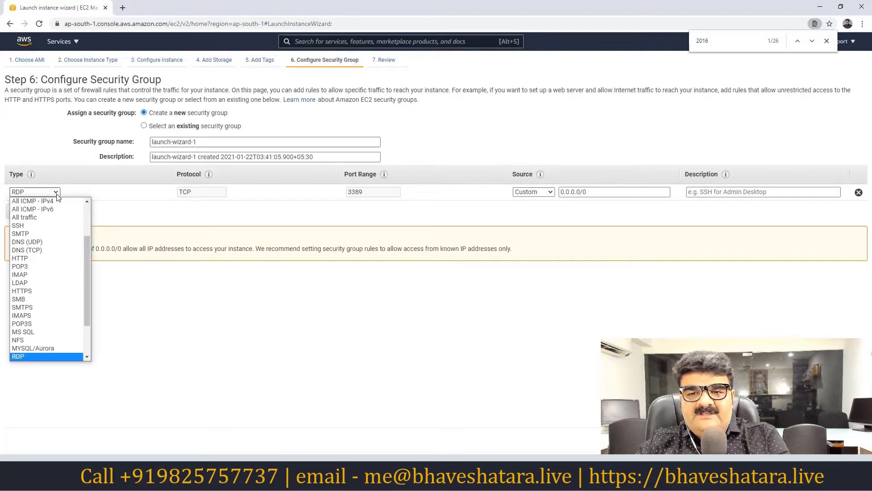
left_click(54, 220)
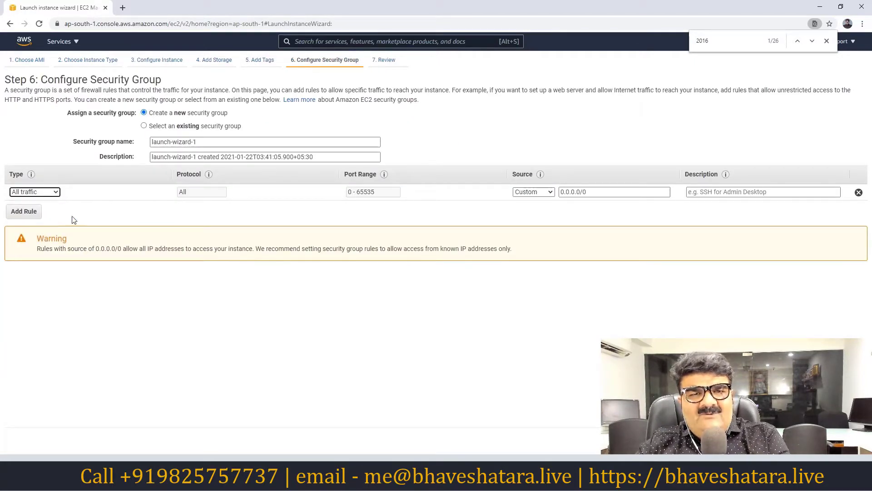
left_click_drag(227, 141, 152, 141)
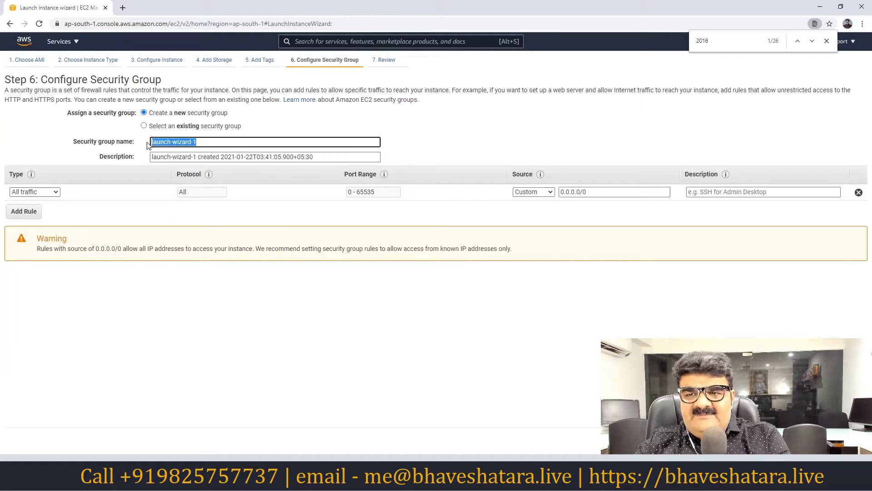
type("S")
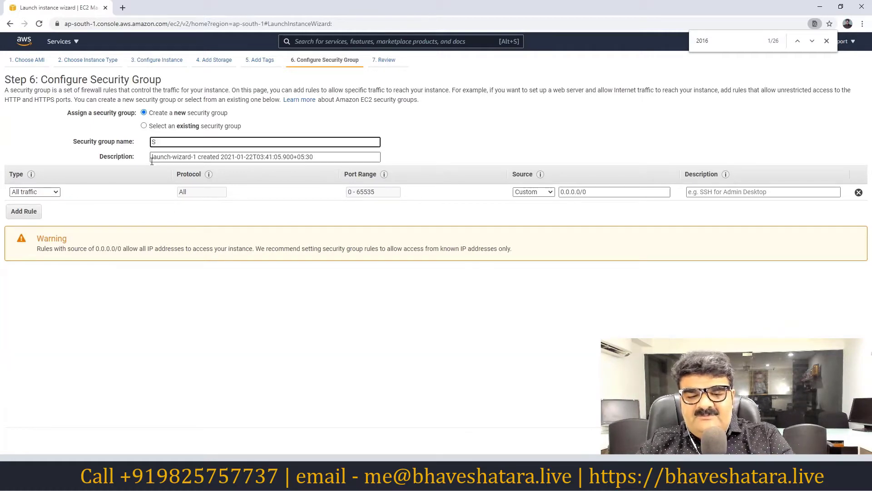
type("G")
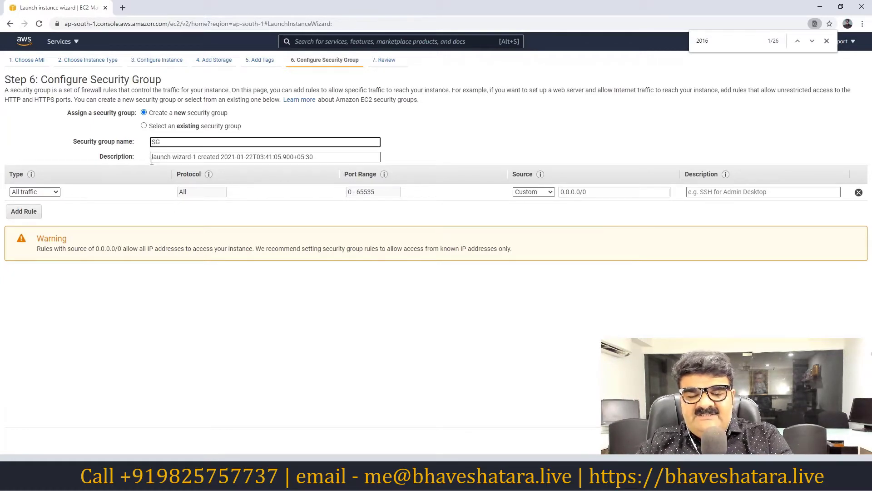
type("TEST1")
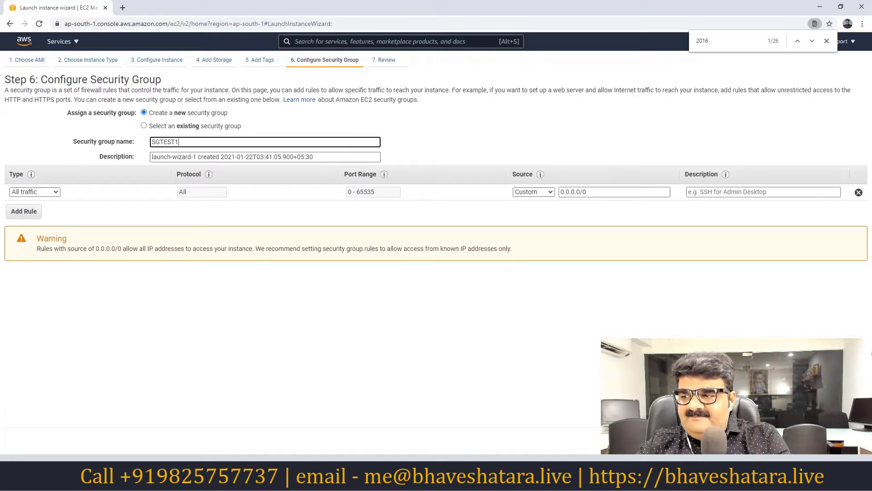
key("Return")
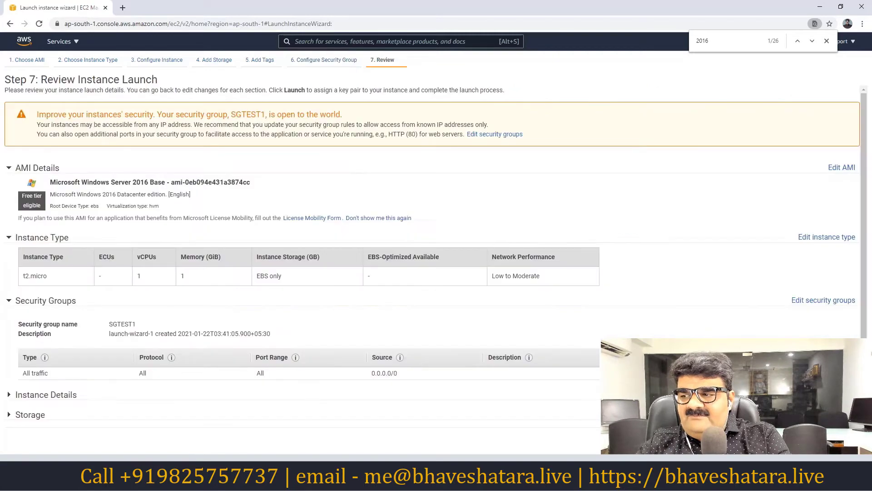
Launch the instance with key pair 8pm acknowledged and show it pending in the Instances list.
key("Return")
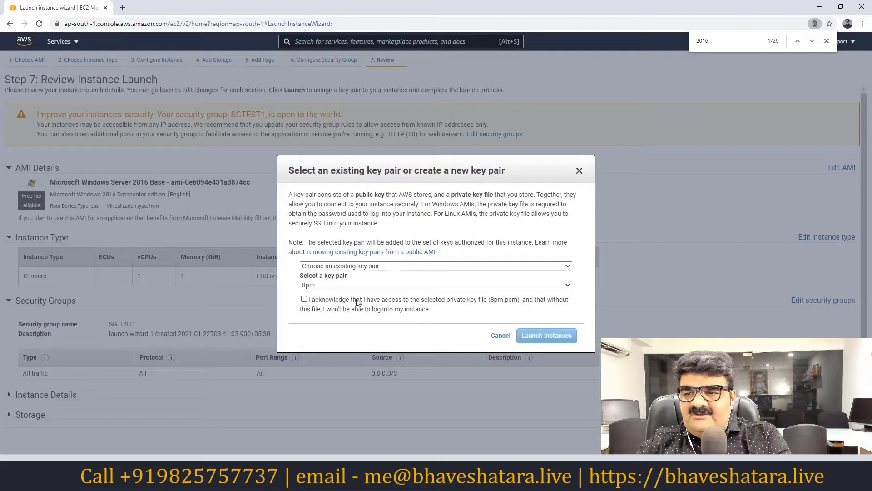
left_click(305, 299)
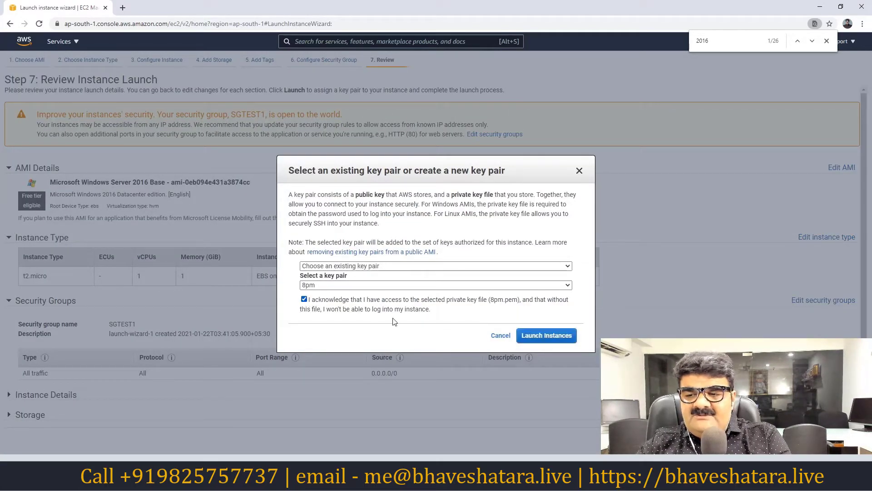
left_click(548, 337)
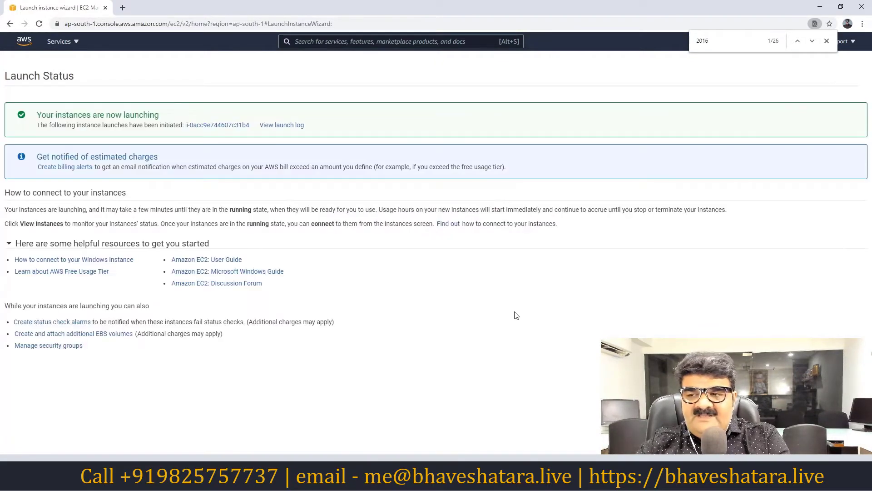
left_click(836, 363)
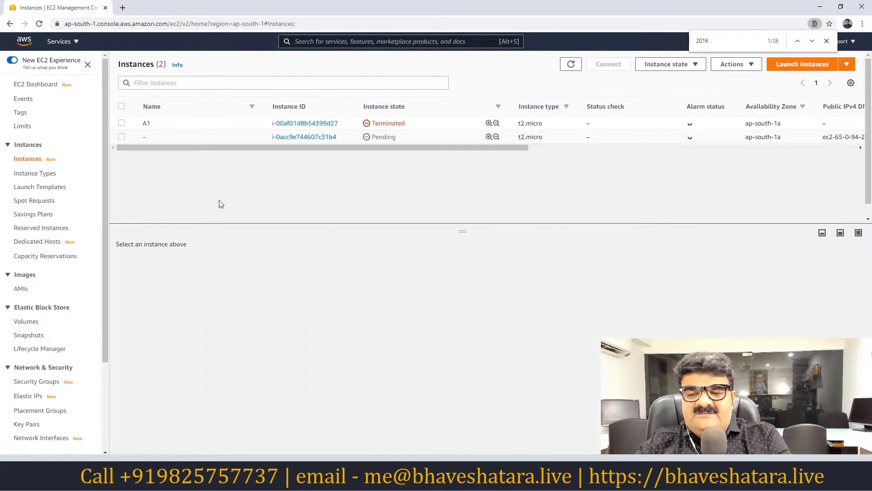
Give the new unnamed instance the name 'Testing EIP', retyping it after a typo.
mouse_move(219, 138)
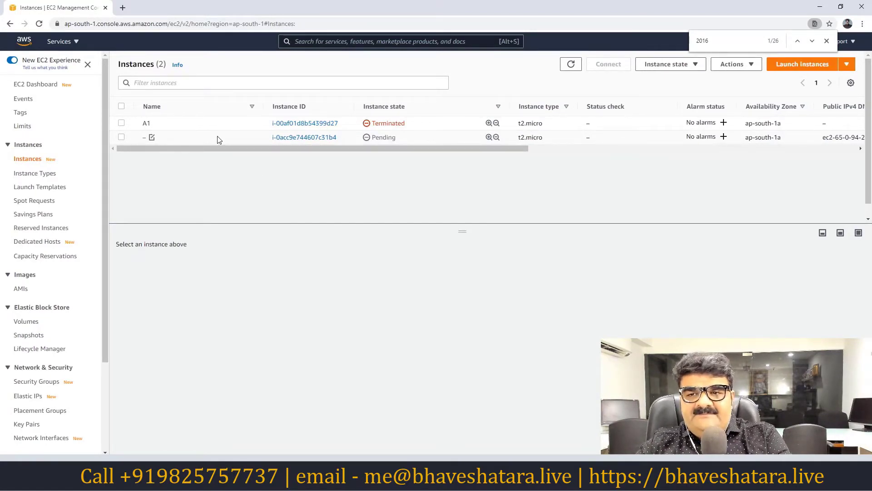
left_click(151, 137)
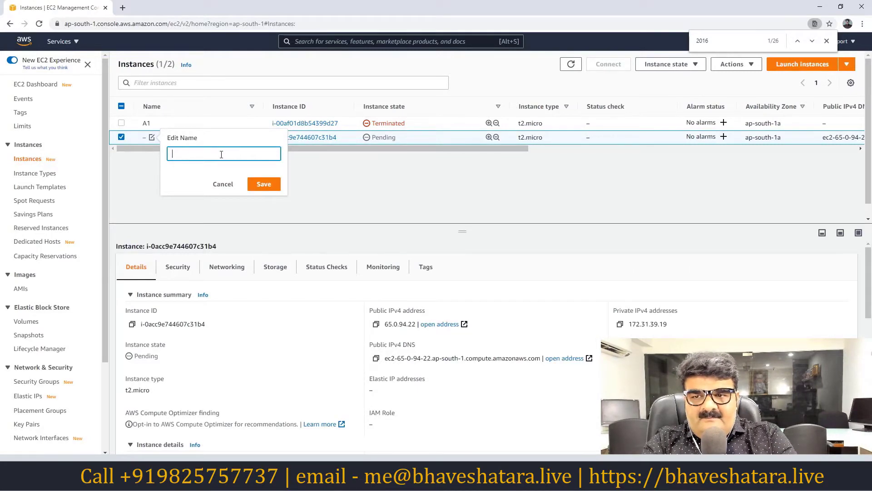
type("Testing El")
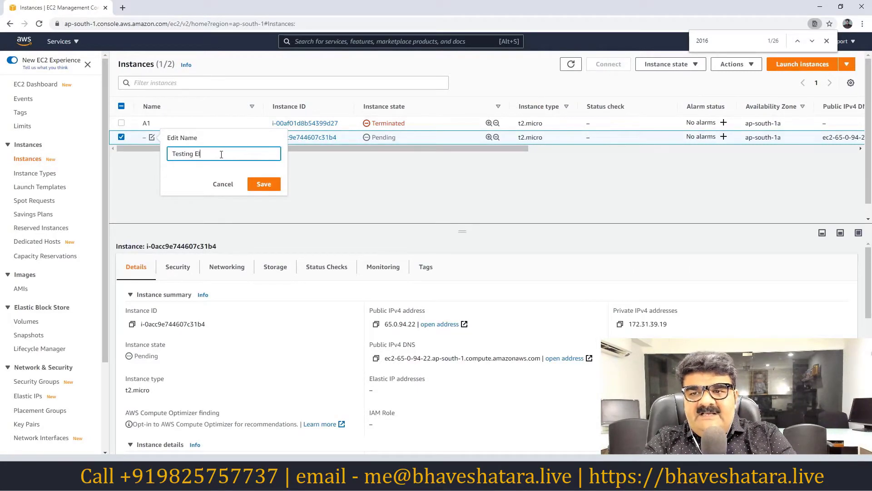
key("ctrl+a")
type("PTest")
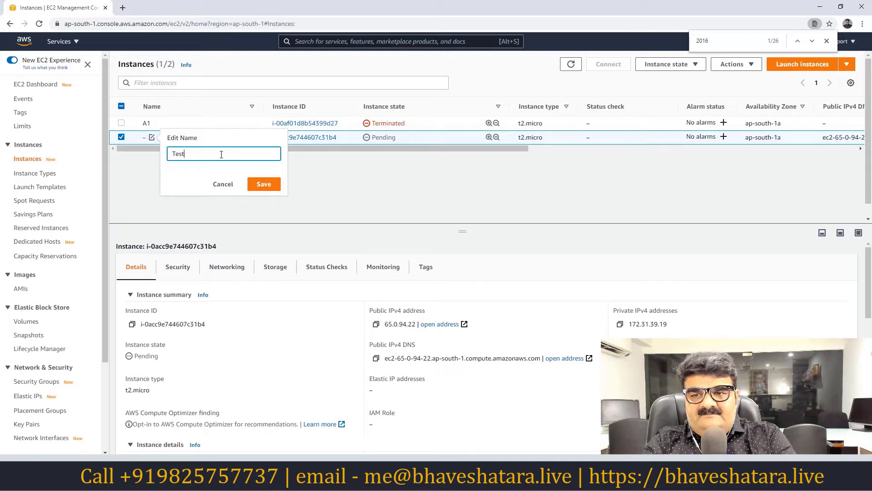
type("ing EIP")
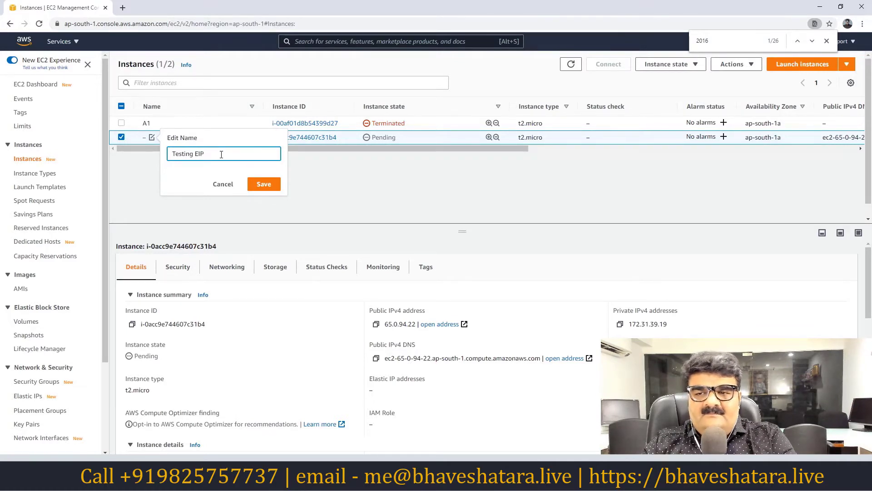
left_click(264, 185)
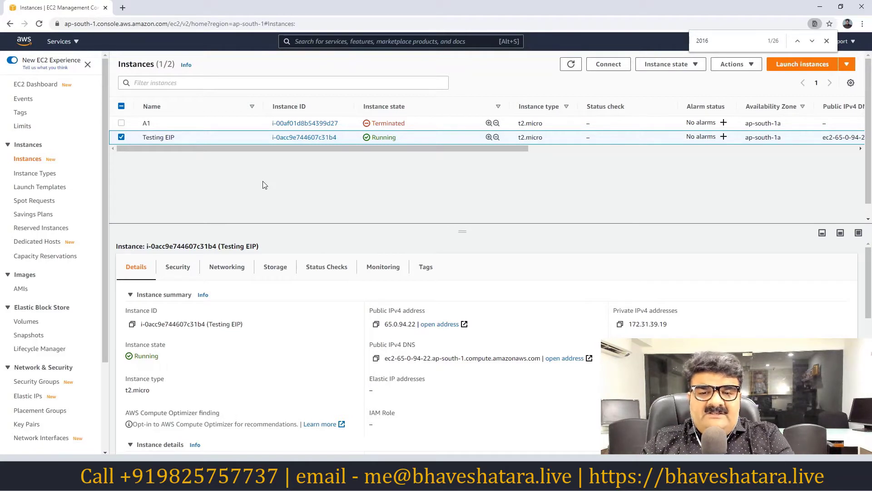
scroll(91, 312, "down", 2)
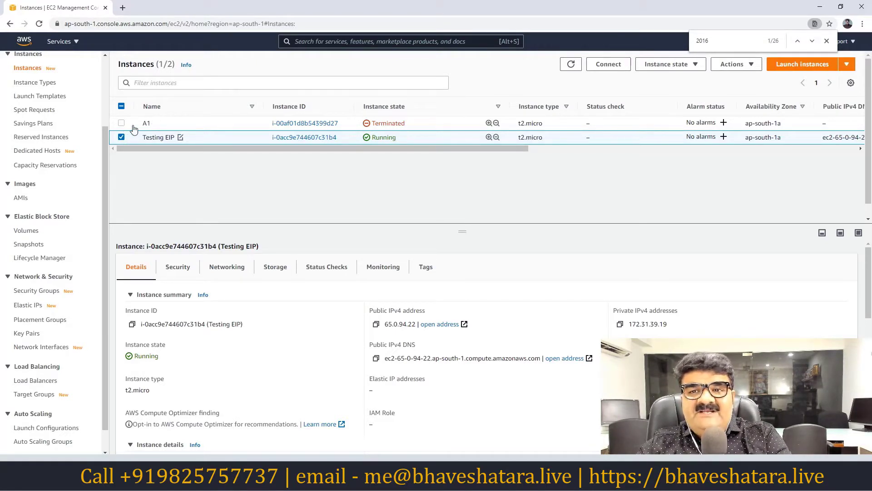
Start another launch using the Windows Server 2016 Base image on t2.micro.
left_click(797, 68)
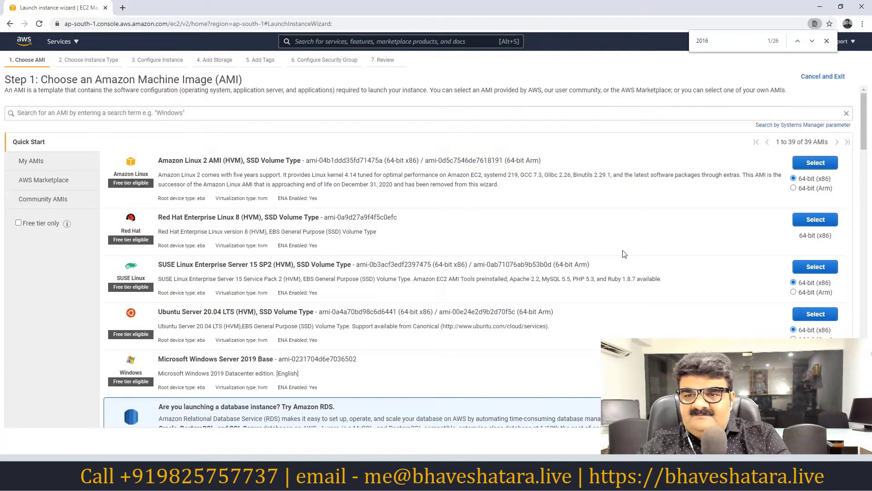
key("ctrl+f")
type("2016")
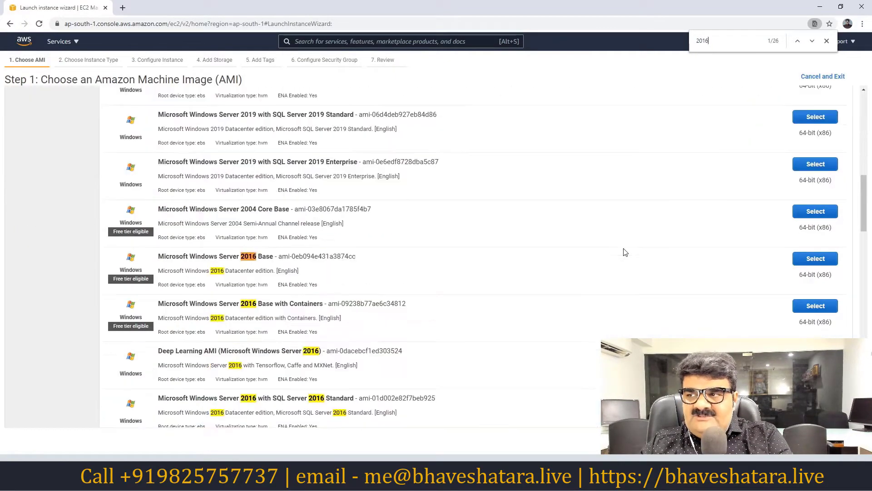
left_click(808, 261)
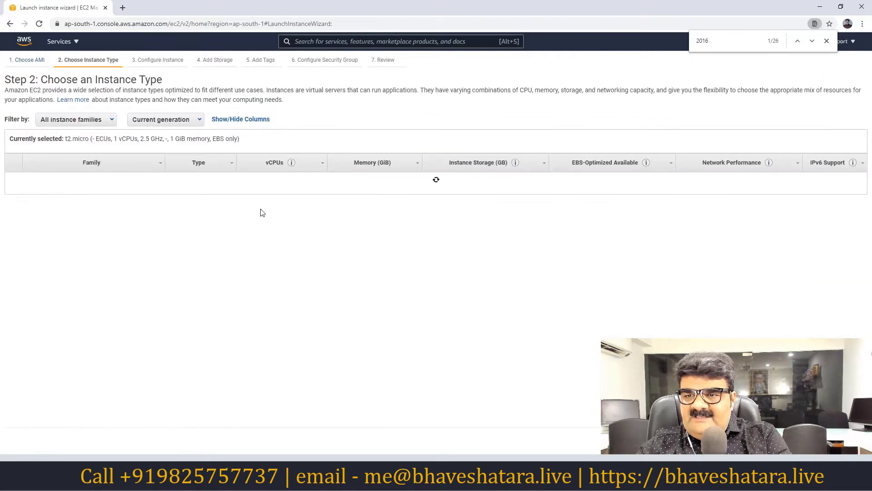
left_click(814, 438)
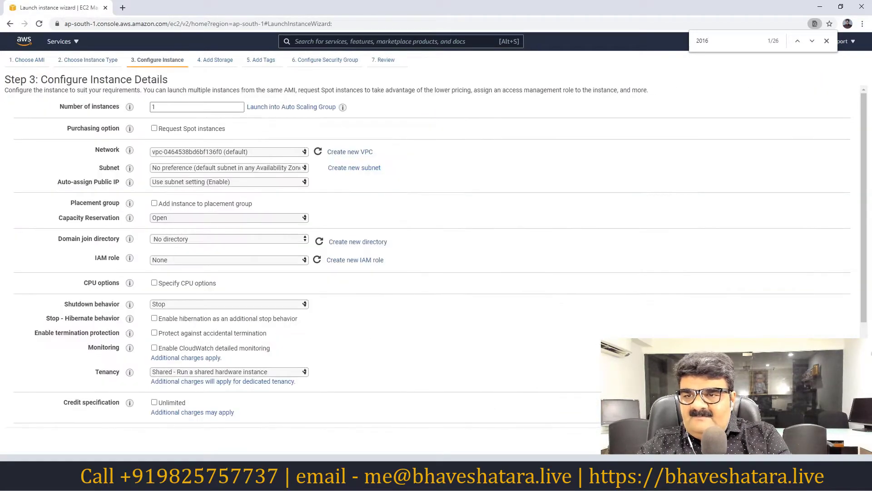
Disable auto-assign public IP and move on to the storage step.
left_click(197, 184)
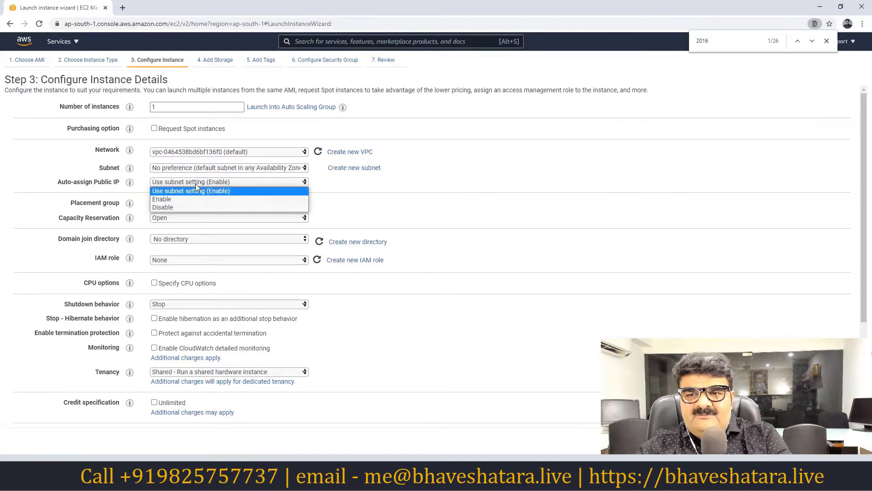
left_click(182, 207)
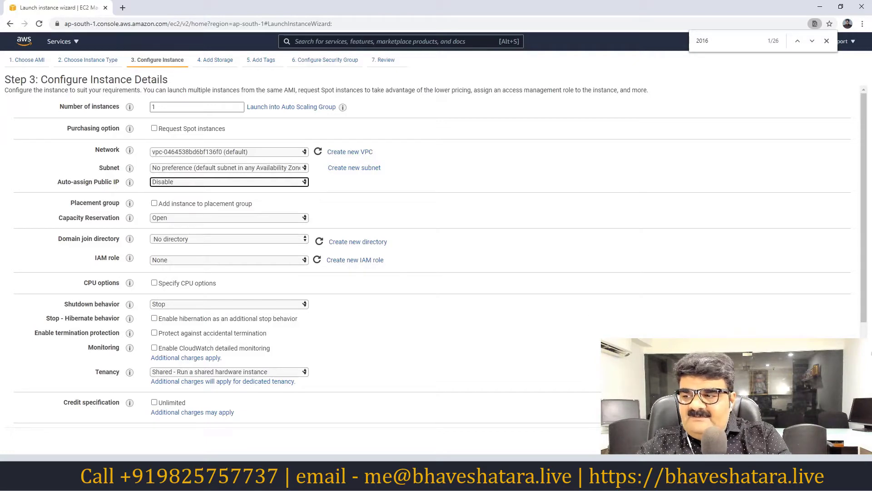
left_click(832, 439)
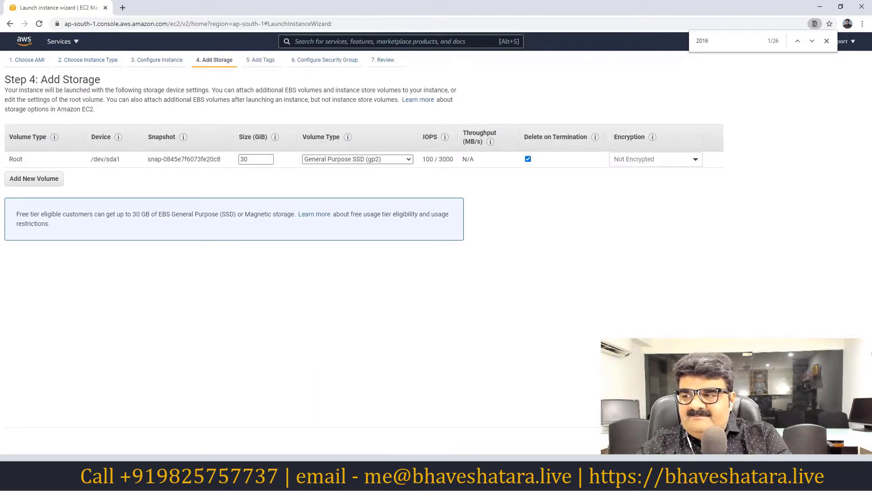
Set the security group rule to All traffic and reach the launch review.
left_click(832, 439)
left_click(832, 439)
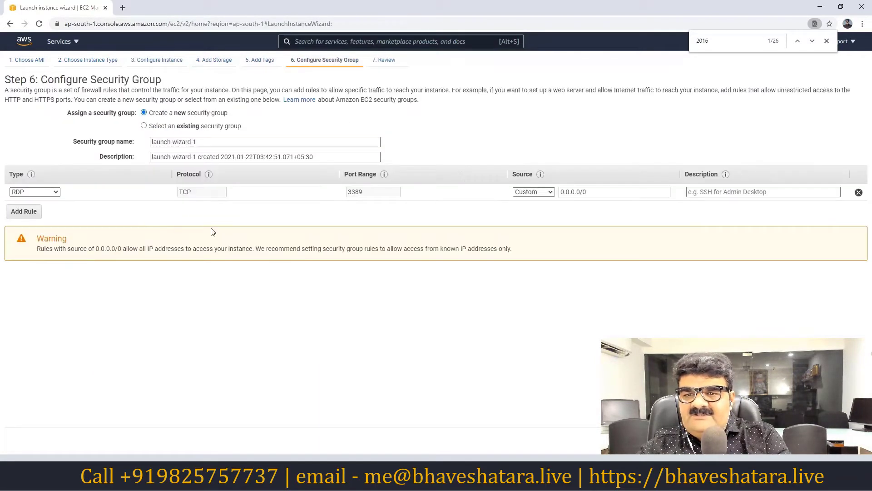
left_click(58, 192)
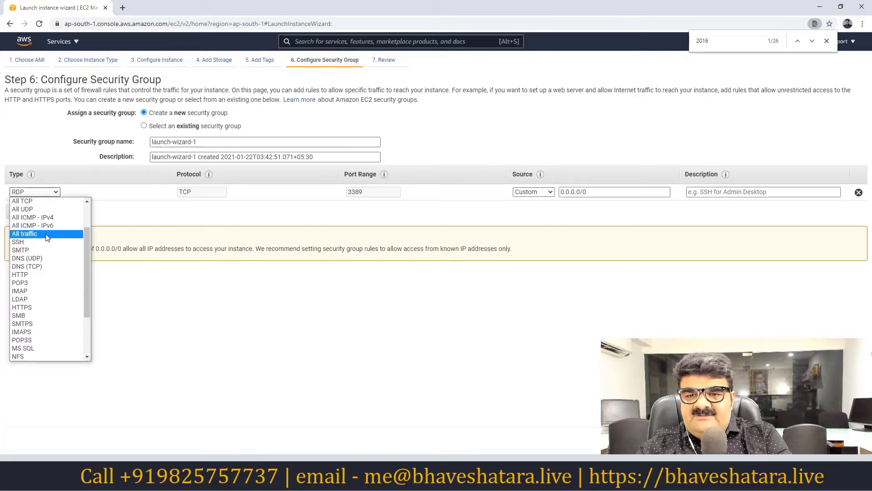
left_click(48, 234)
left_click(832, 439)
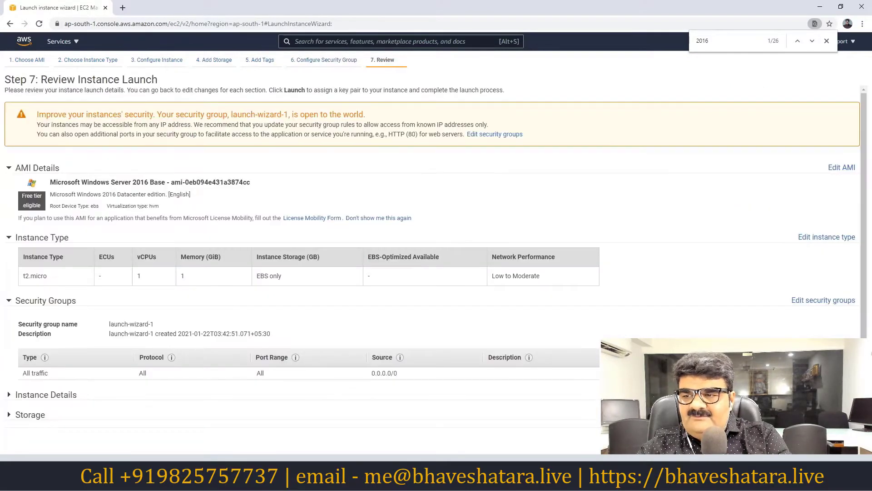
Launch the second instance with key pair 8pm acknowledged and view the instances list.
left_click(841, 439)
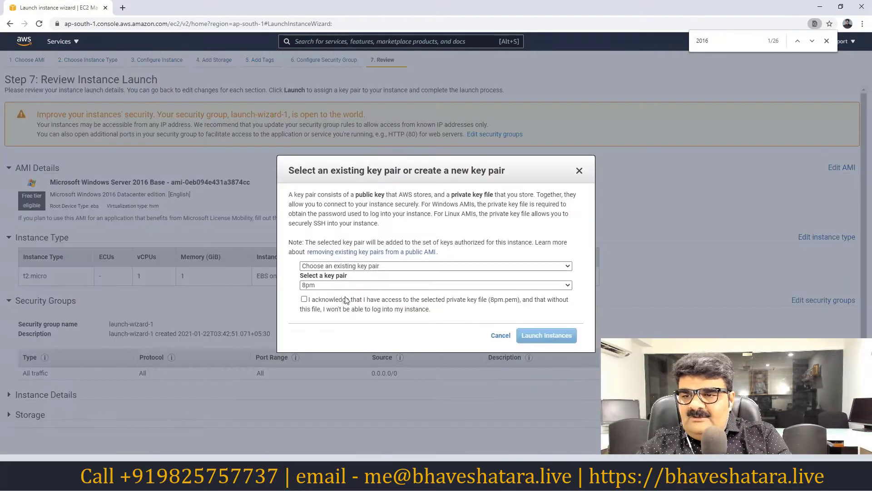
left_click(304, 300)
left_click(527, 336)
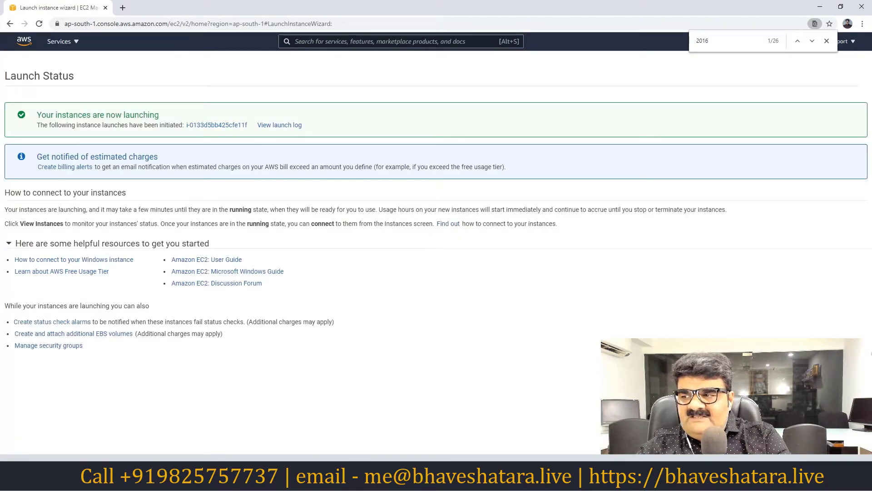
left_click(842, 369)
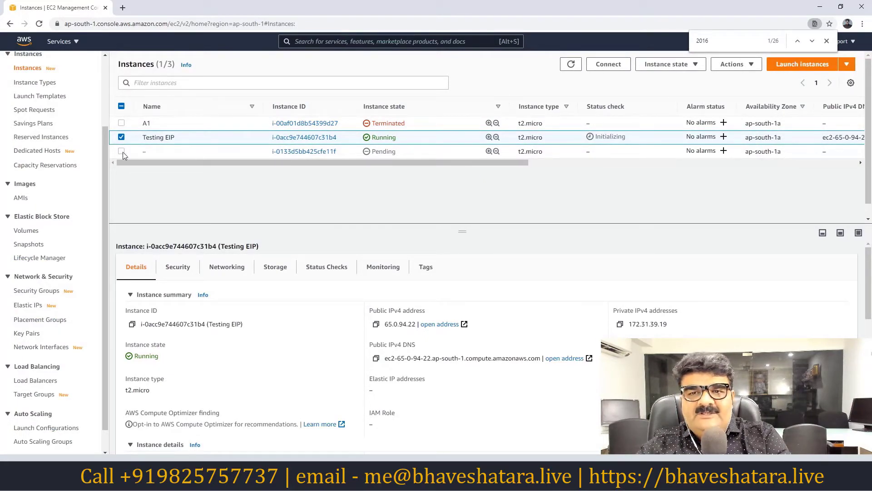
Rename the Testing EIP instance to 'Testing EIP Public IP'.
mouse_move(178, 143)
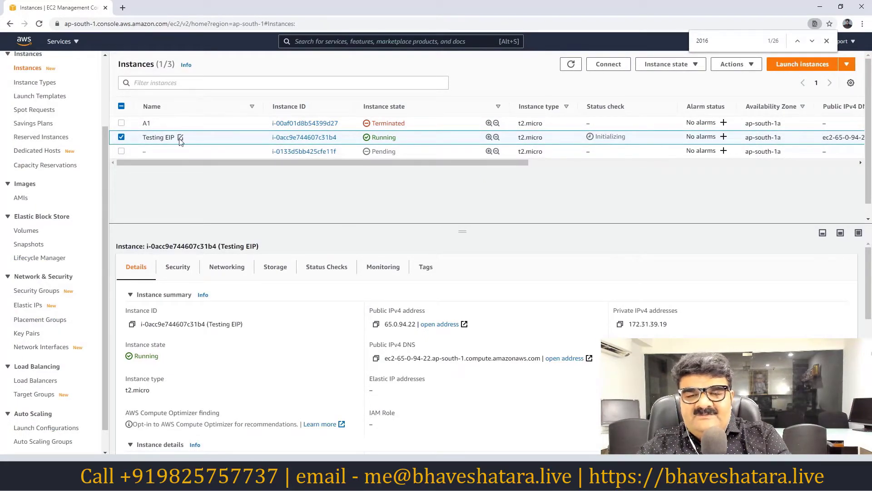
mouse_move(152, 153)
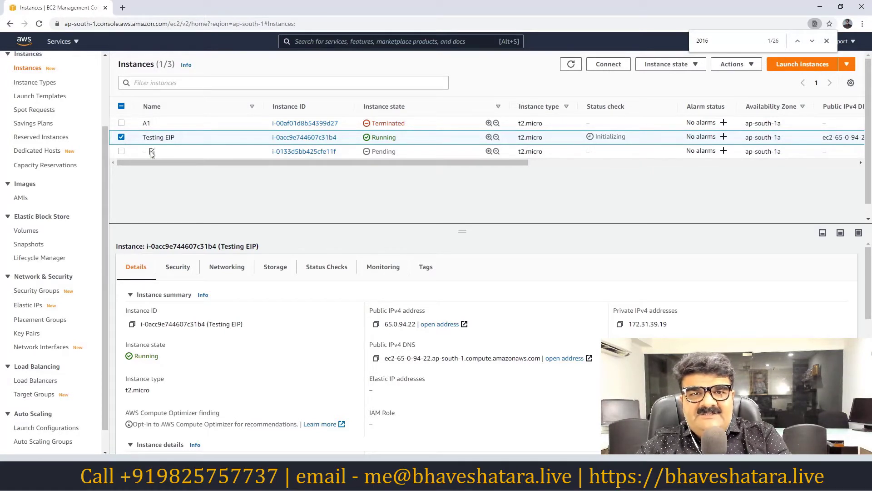
left_click(180, 137)
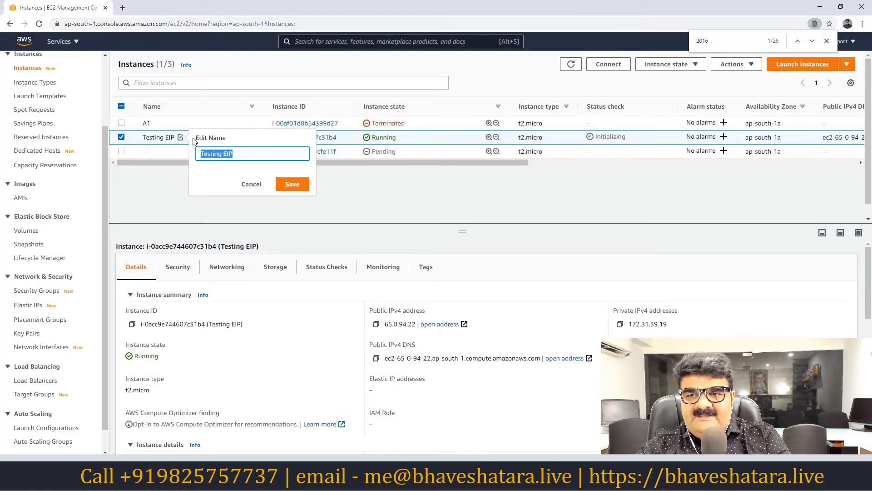
left_click(237, 155)
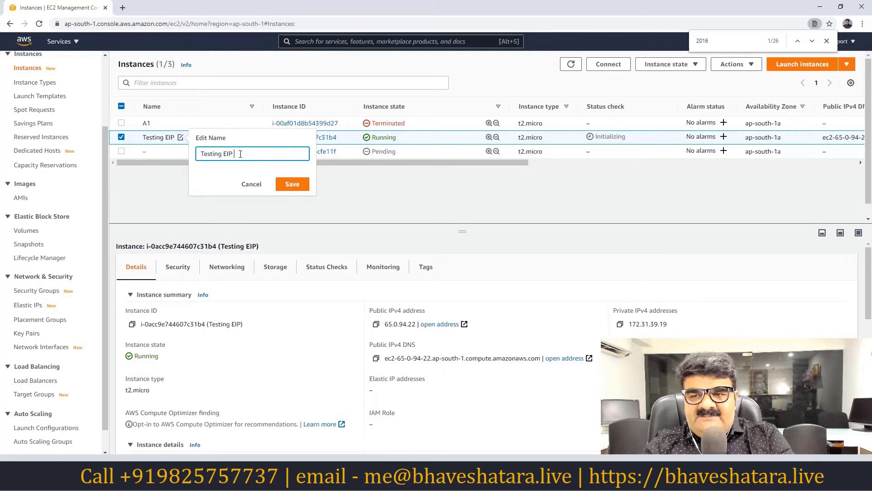
type("Public")
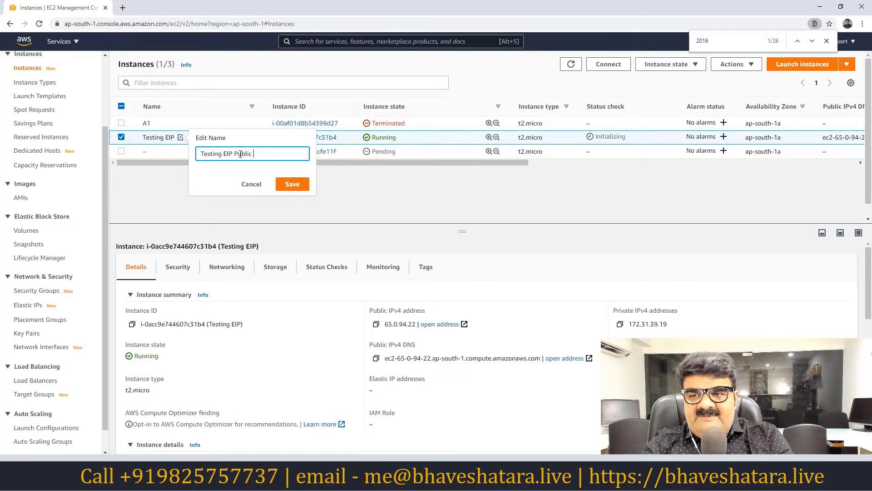
type(" IP")
key("Return")
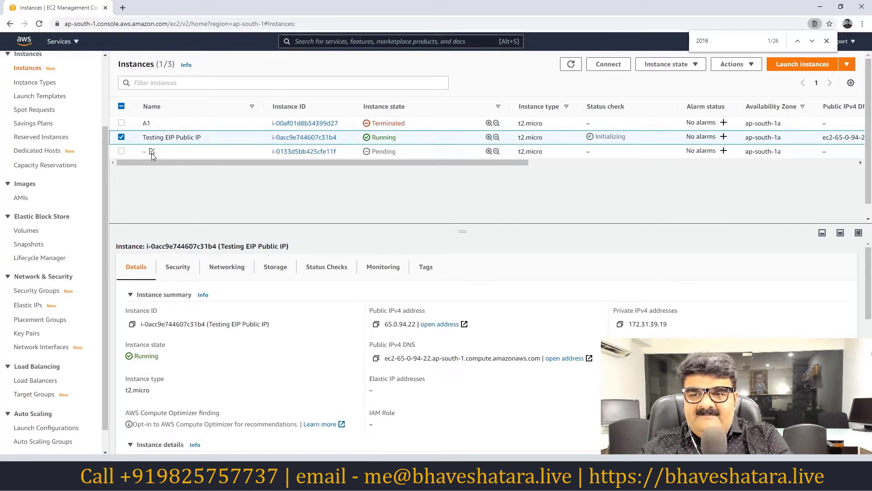
Name the unnamed third instance 'NO Public IP' and deselect it.
left_click(152, 151)
type("NO Pu")
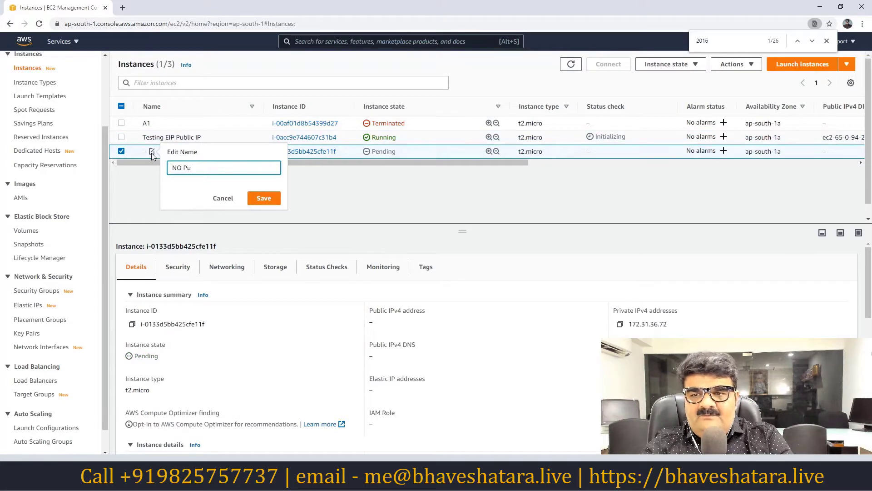
type("blic IP")
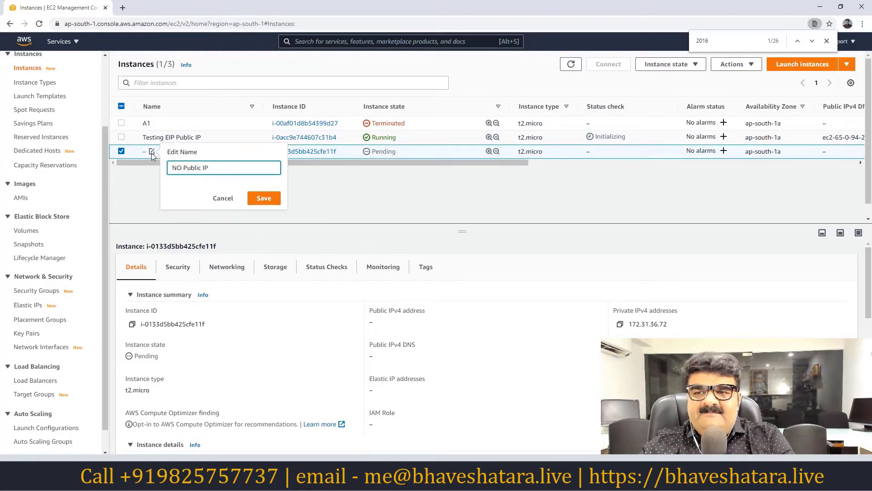
left_click(262, 198)
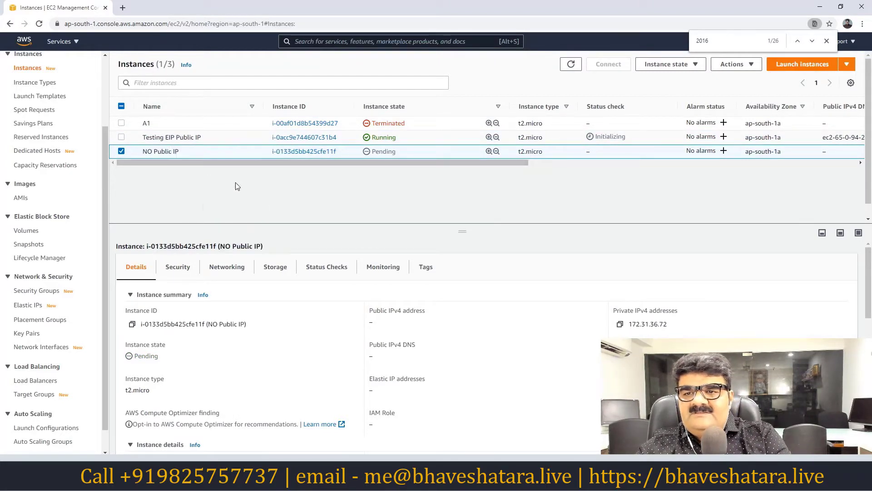
left_click(121, 151)
Clear the page search, refresh the instance list, and open Connect for Testing EIP Public IP.
left_click(827, 41)
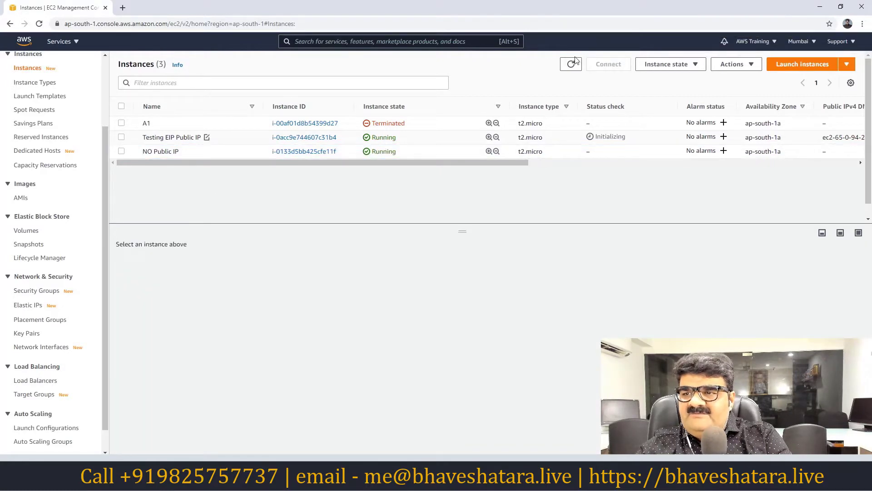
left_click(571, 67)
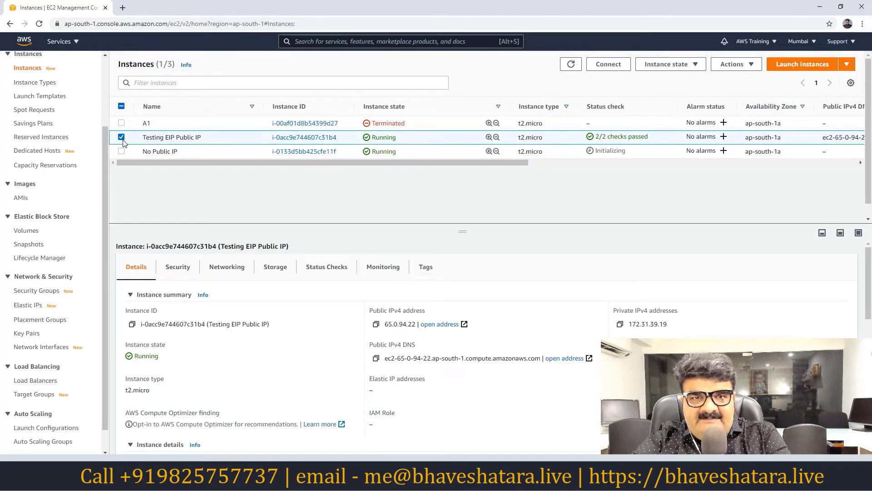
left_click(600, 69)
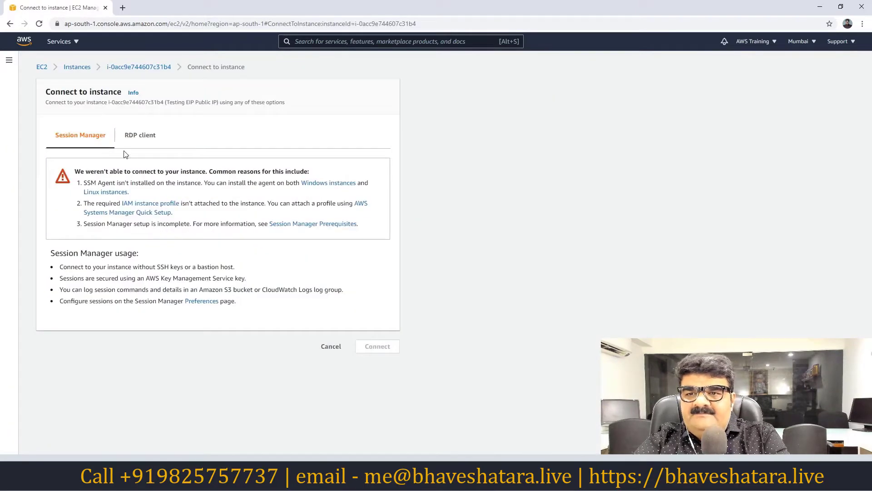
Download the 'Testing EIP Public IP.rdp' file from the RDP client tab and open it.
left_click(136, 138)
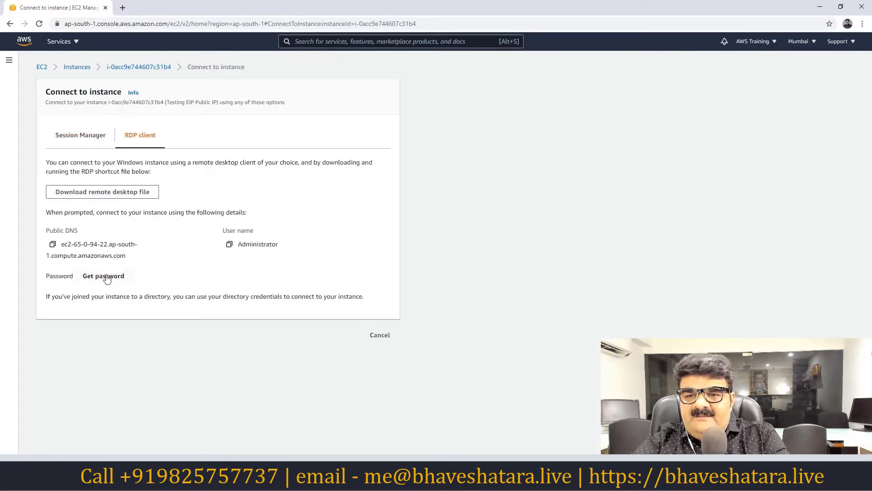
left_click(107, 193)
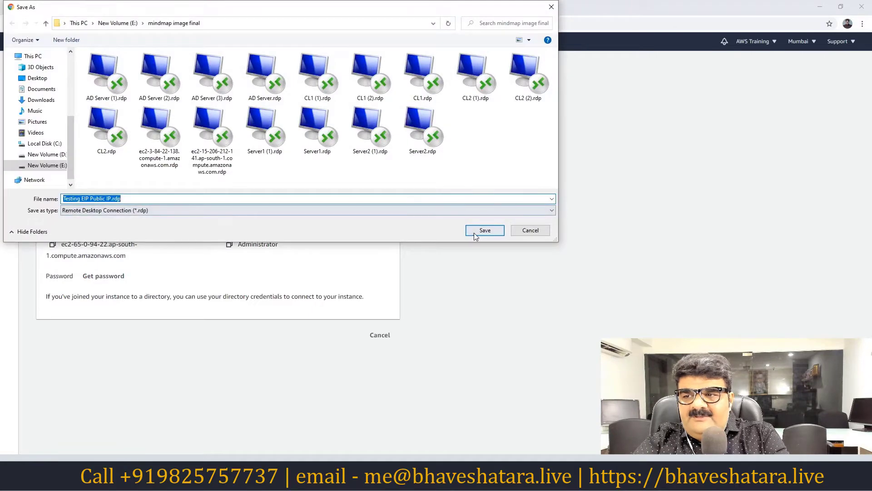
left_click(474, 232)
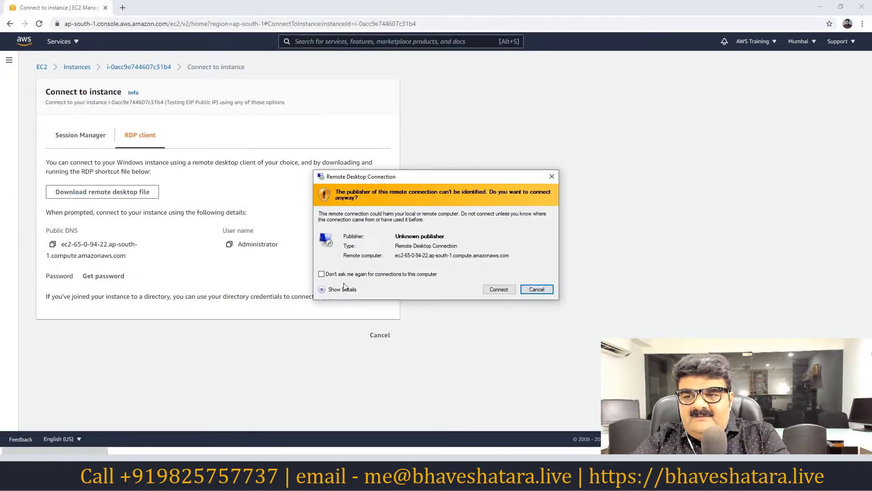
left_click(493, 291)
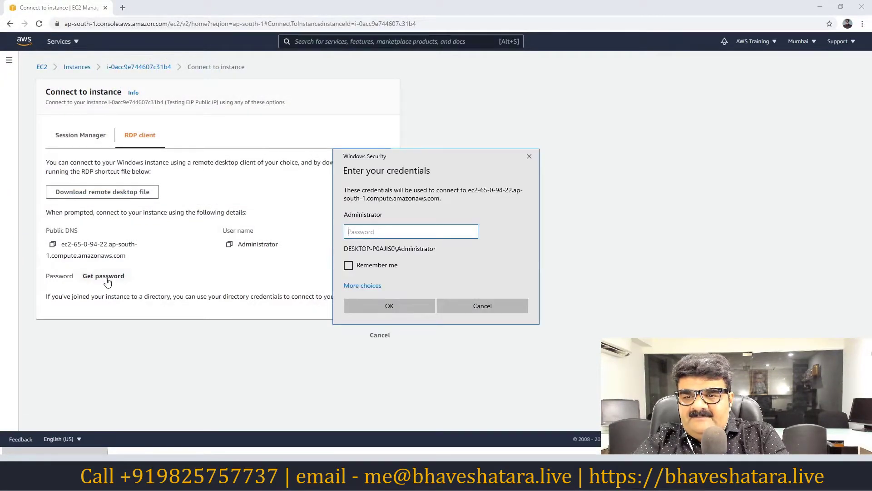
Decrypt the Windows administrator password with 8pm.pem and copy it.
left_click(104, 276)
left_click(75, 207)
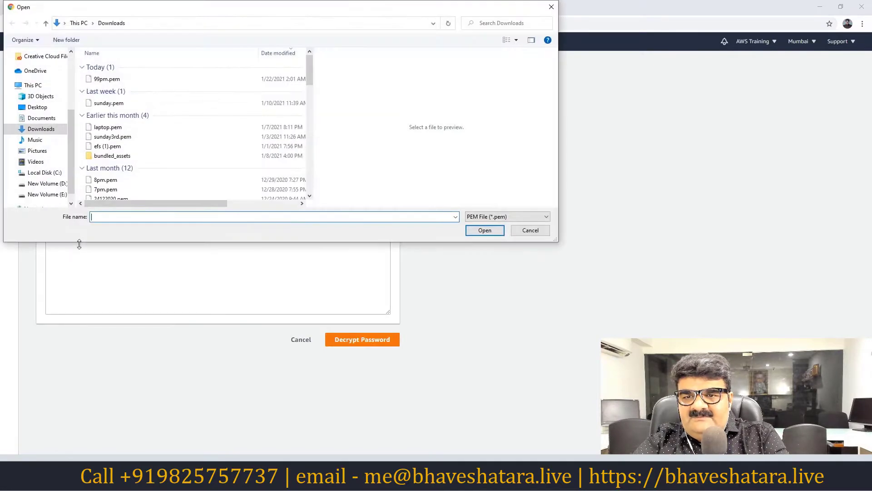
double_click(103, 179)
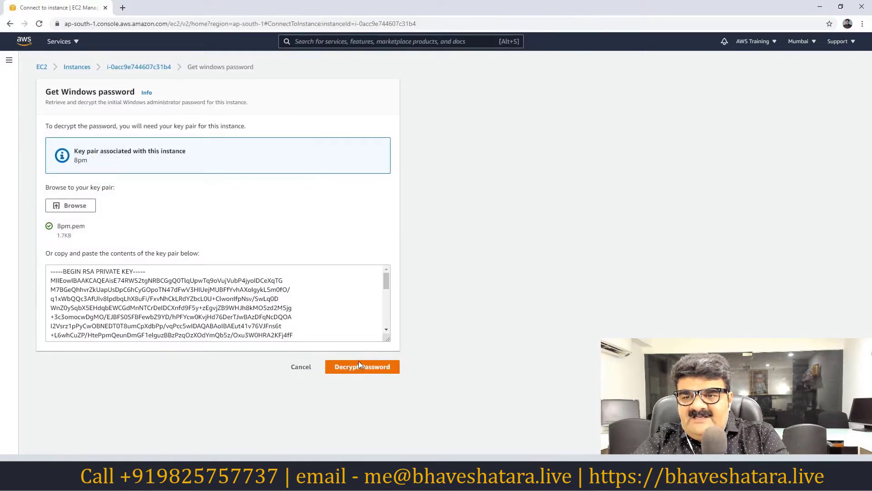
left_click(360, 364)
left_click(51, 287)
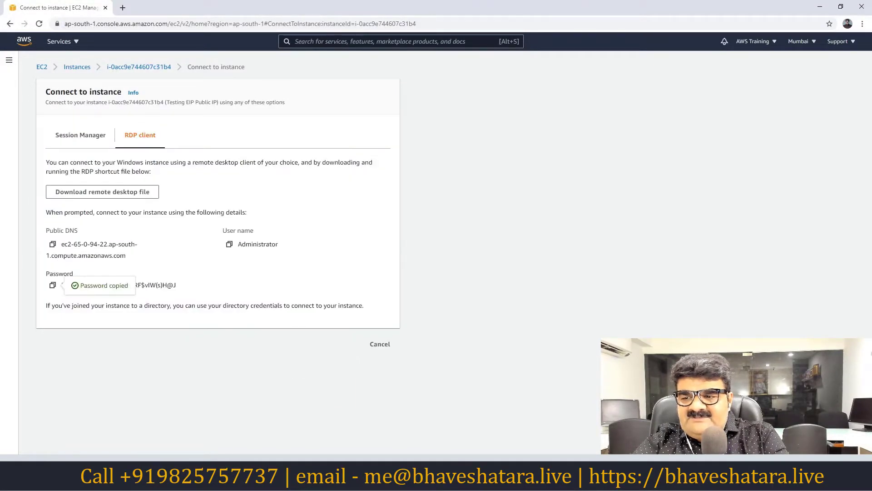
Paste the administrator password into the Remote Desktop prompt and accept the certificate.
key("alt+Tab")
key("ctrl+v")
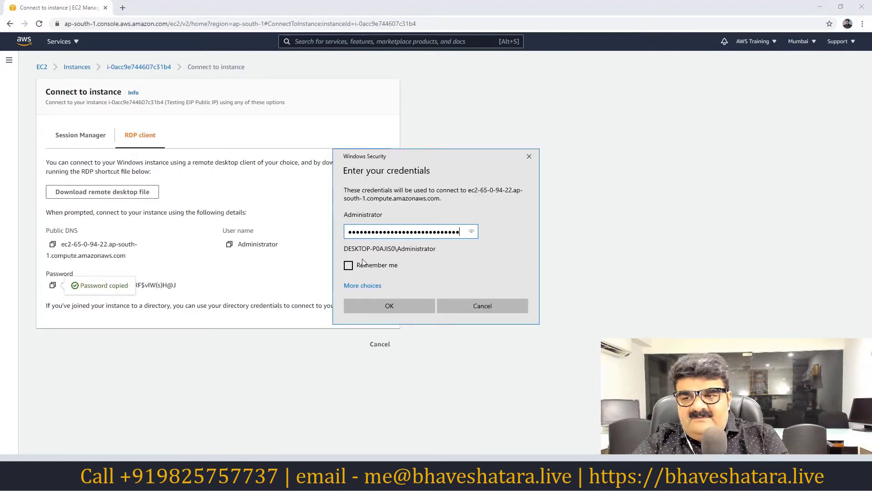
left_click(390, 305)
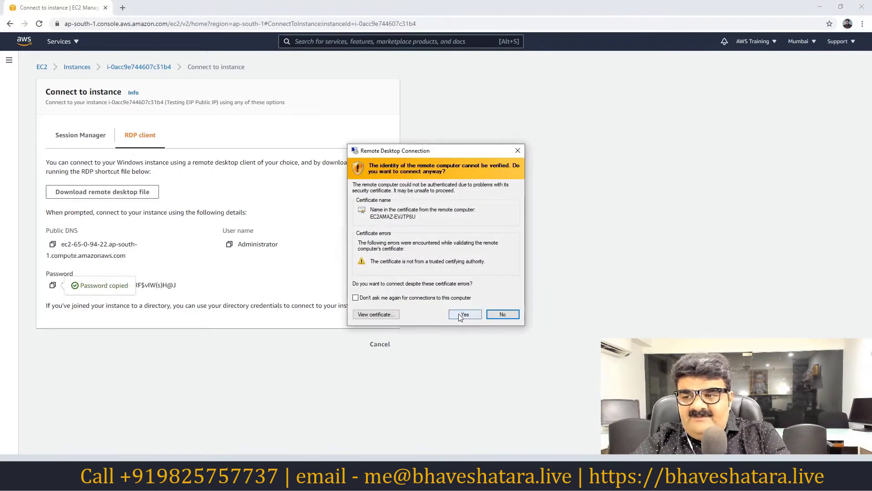
left_click(460, 315)
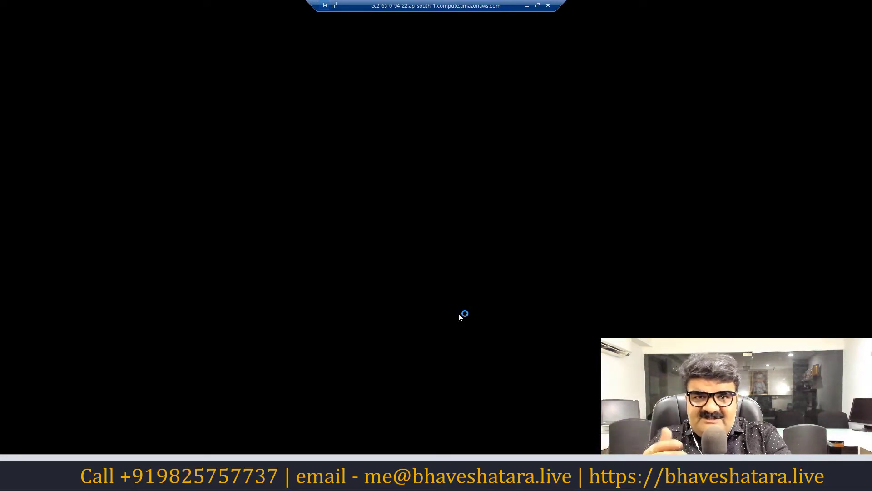
Minimize the remote session to check the browser, then return to the remote Windows desktop.
left_click(527, 5)
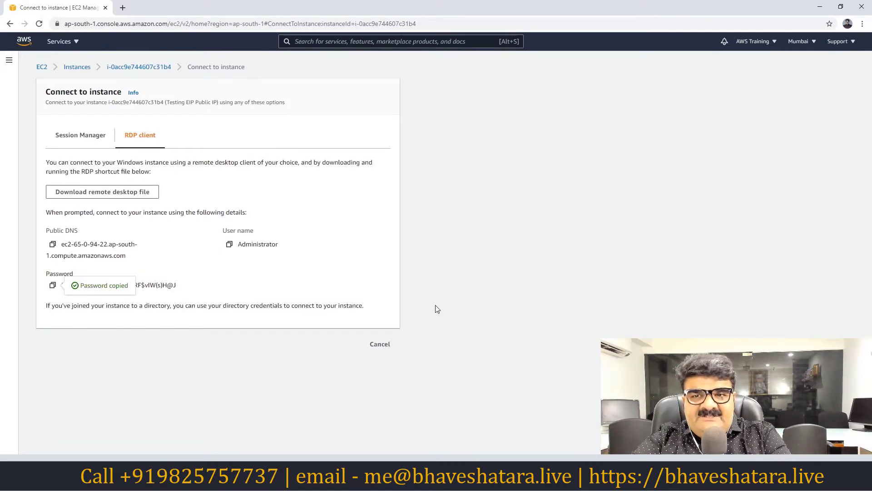
key("alt+Tab")
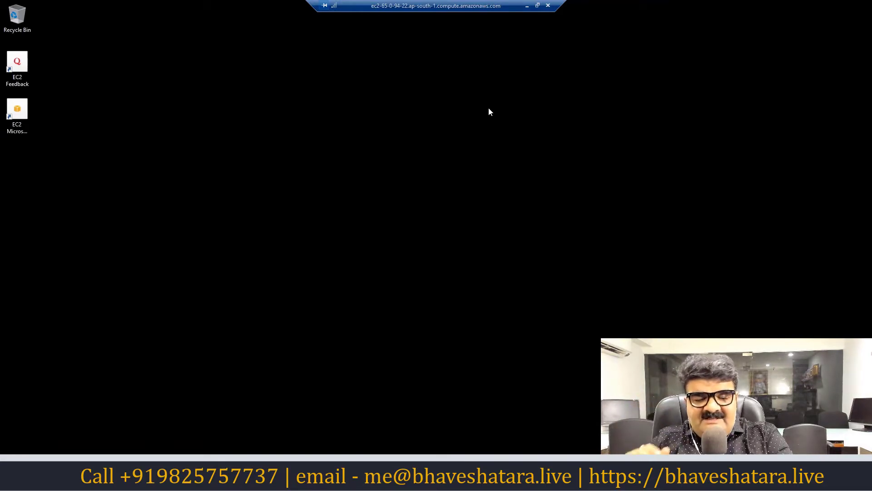
Open Network Connections (ncpa.cpl) on the remote server via the Run prompt.
key("super+r")
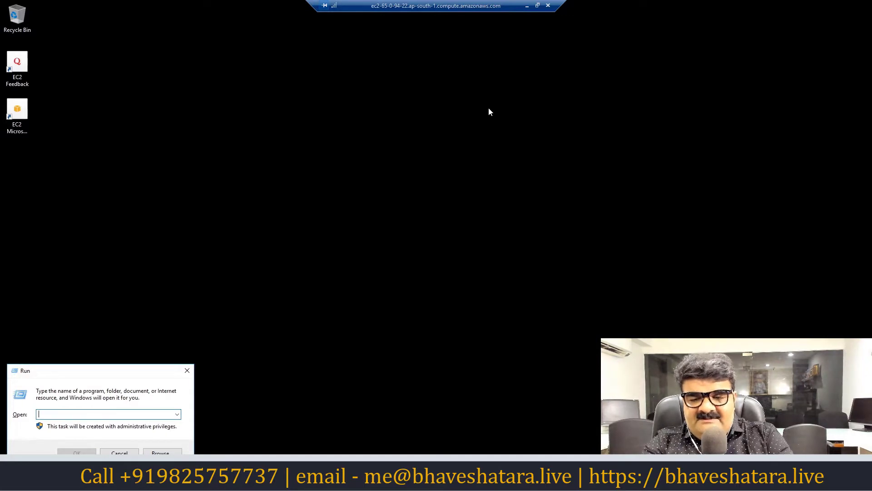
type("ms")
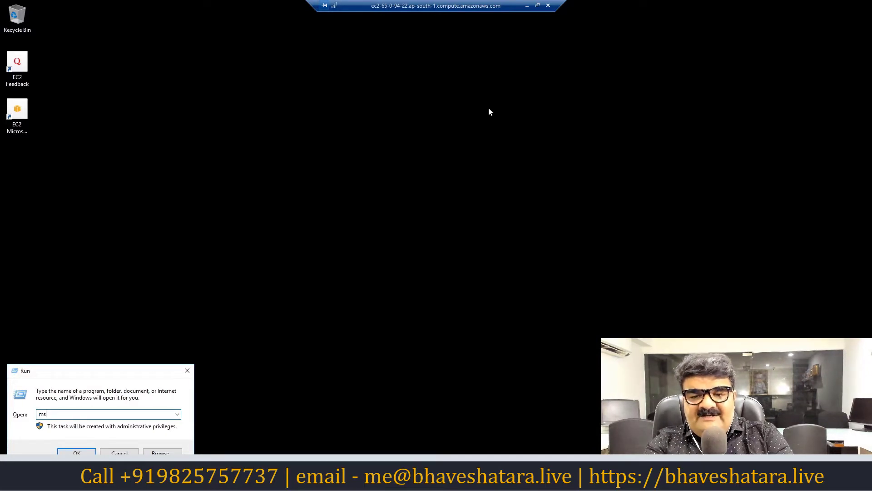
key("BackSpace")
key("BackSpace")
type("n")
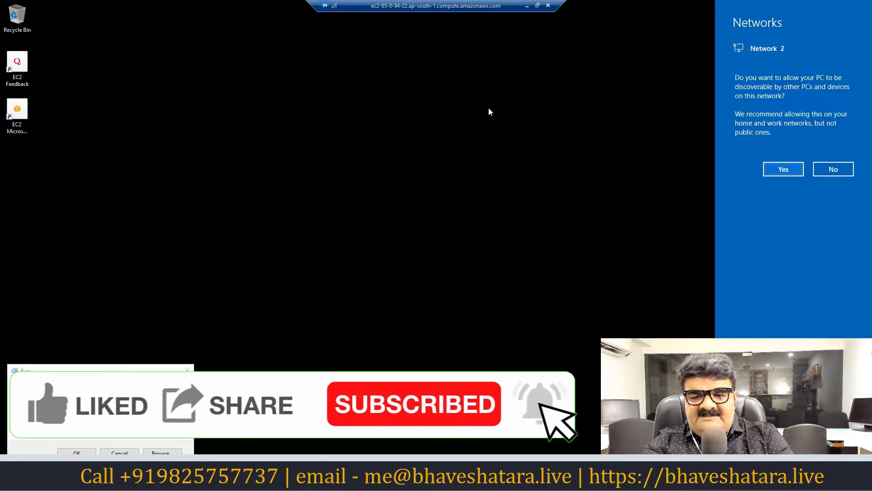
key("Return")
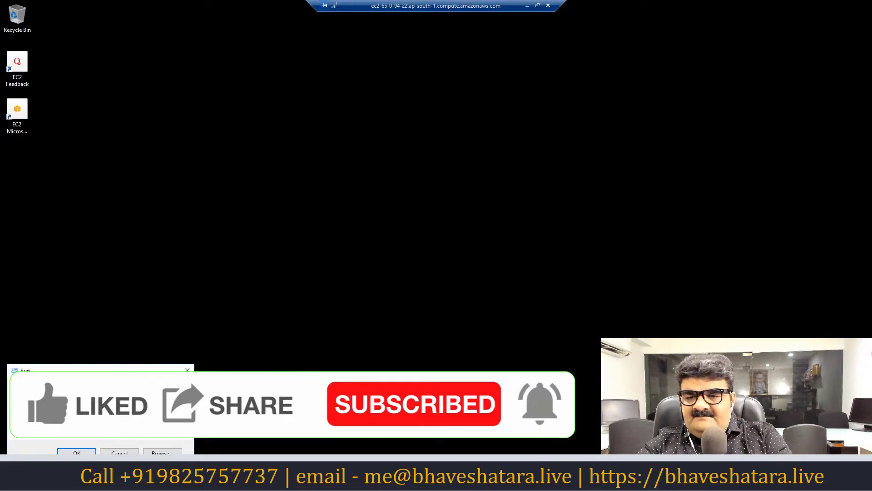
left_click(78, 452)
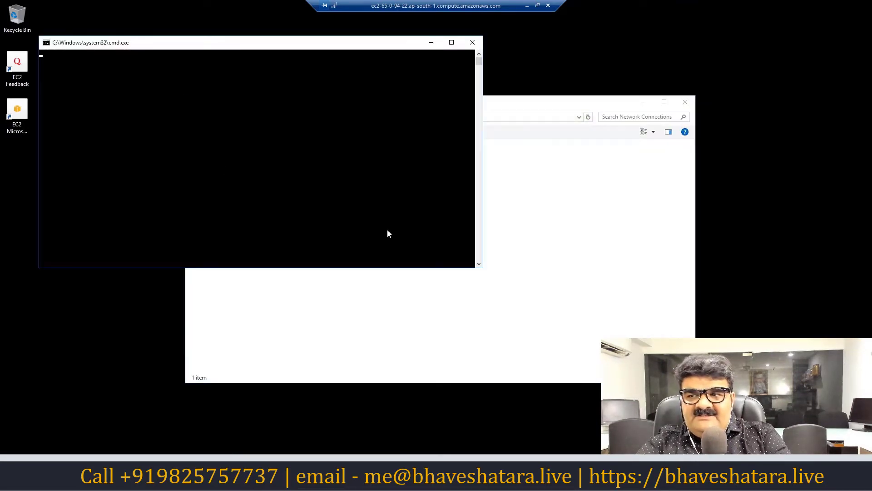
Close the empty cmd window, select the Ethernet adapter, and minimize the remote session.
left_click(472, 43)
left_click(224, 157)
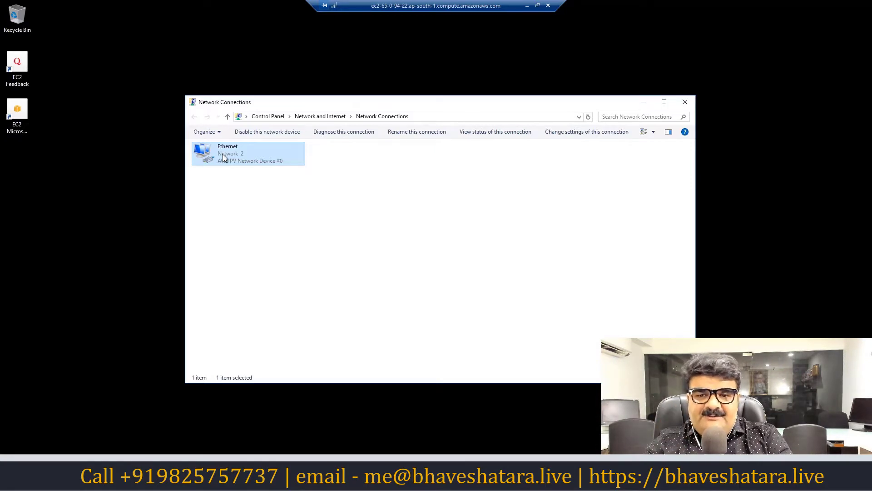
left_click(527, 6)
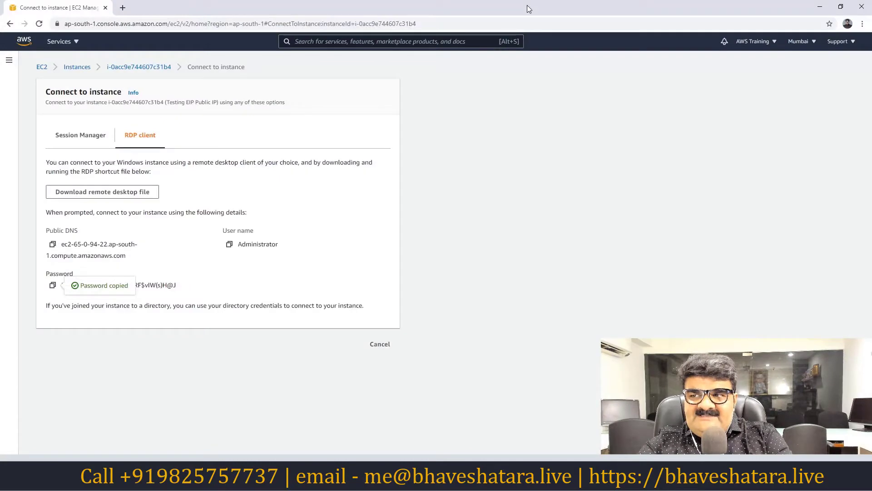
From the EC2 dashboard, go to Network Interfaces and start a new network interface.
left_click(42, 67)
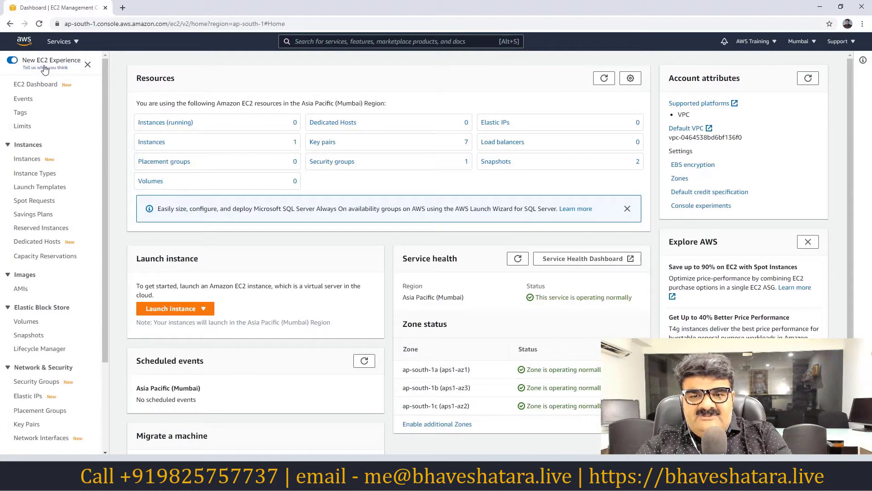
scroll(82, 275, "down", 3)
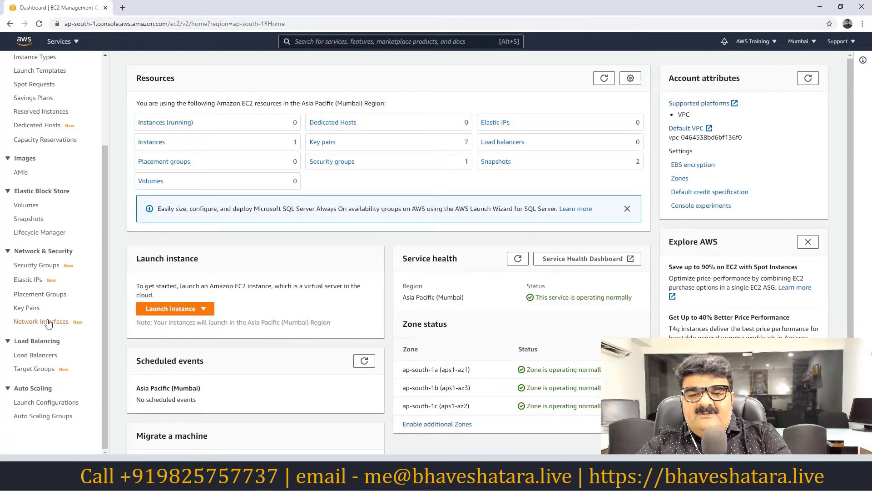
left_click(48, 322)
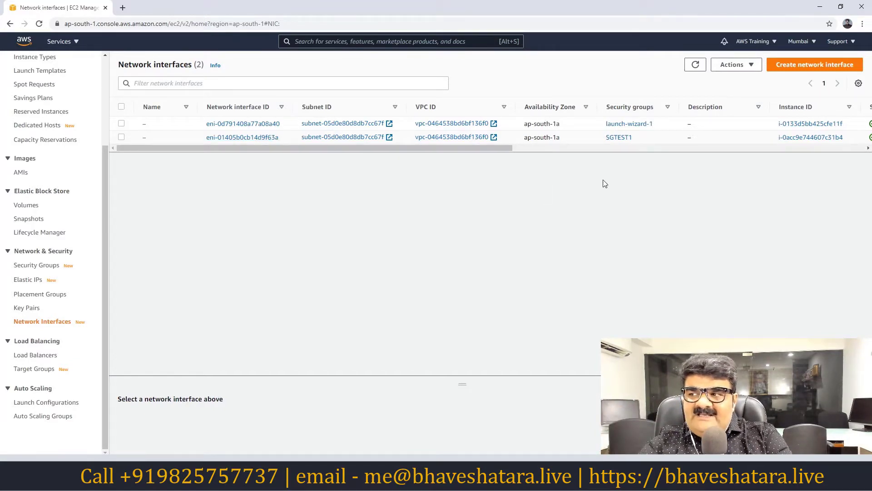
left_click(812, 68)
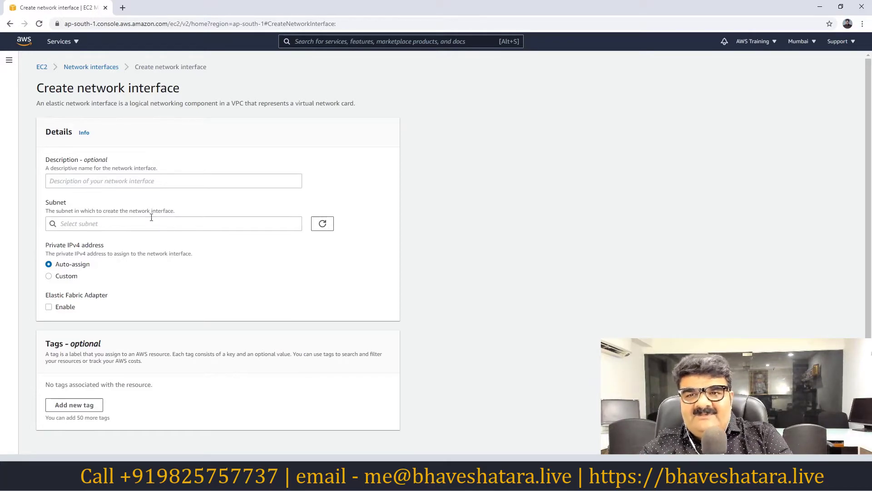
left_click(45, 70)
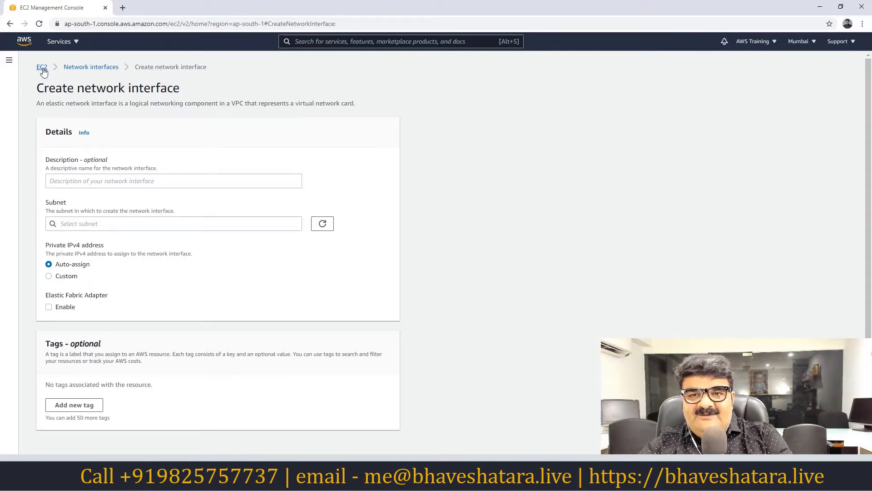
left_click(14, 63)
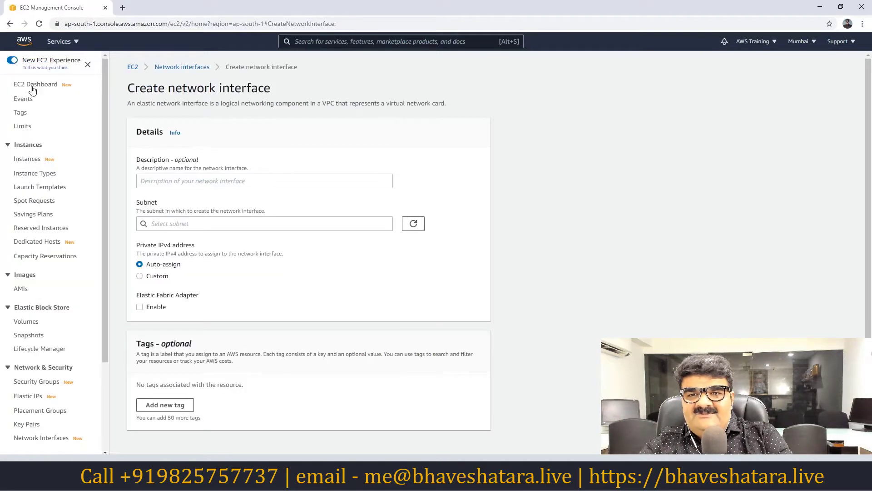
left_click(36, 87)
left_click(146, 123)
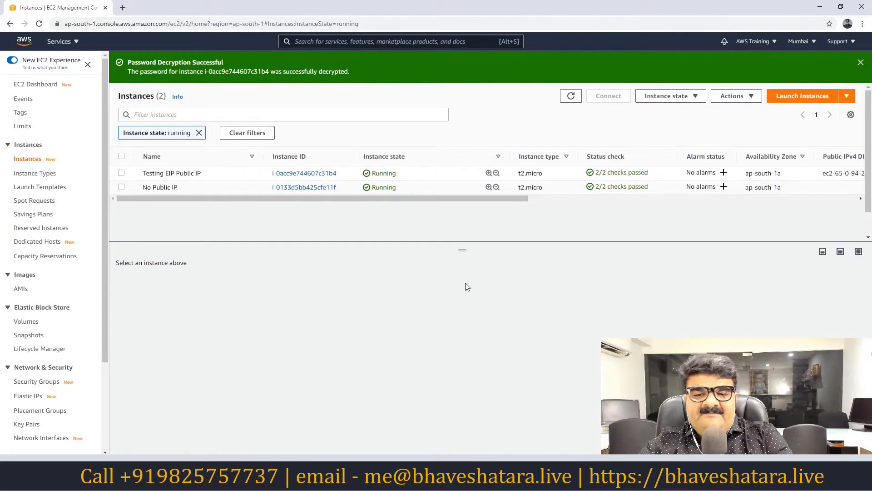
left_click(44, 439)
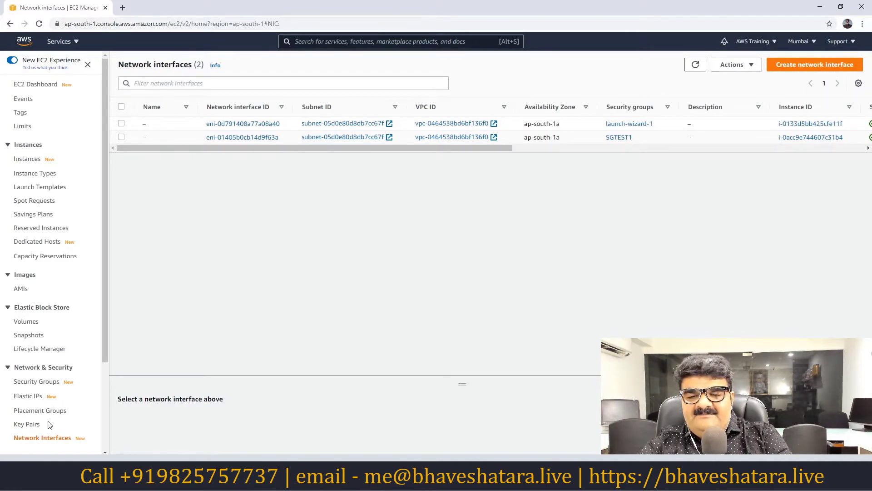
scroll(105, 334, "down", 1)
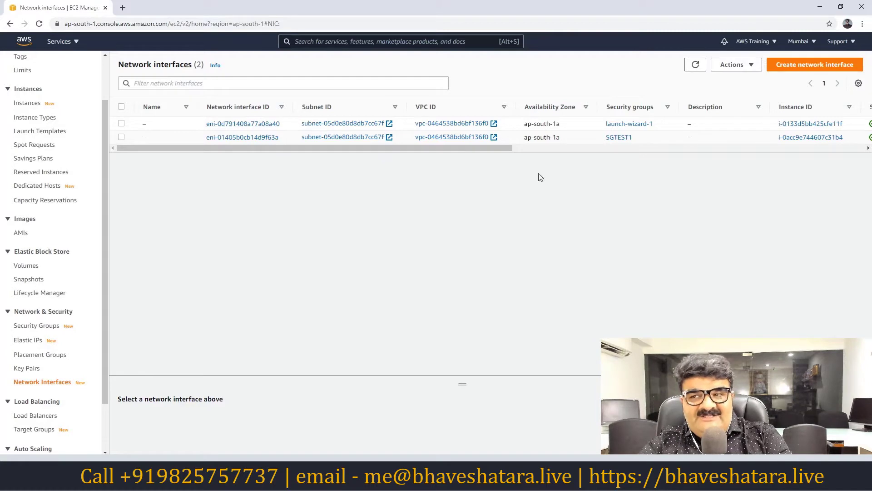
left_click(791, 67)
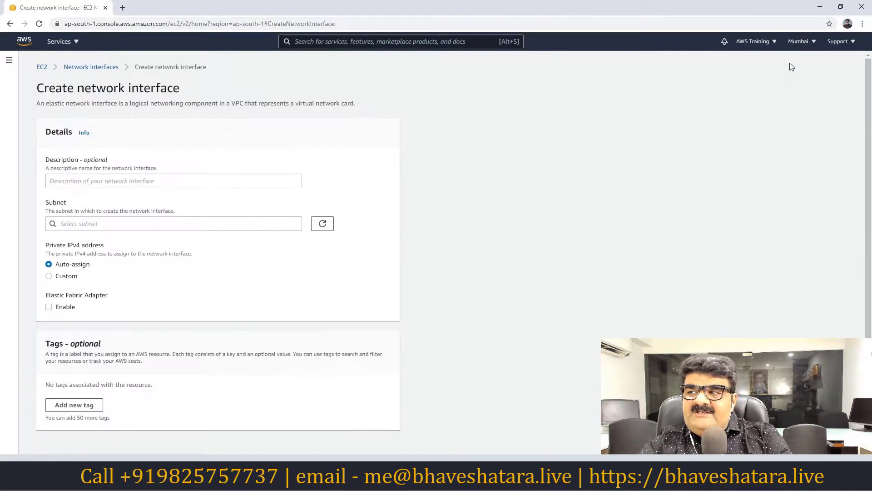
Give the interface the description 'this is for testing' and place it in subnet-05d0e80d8db7cc67f (ap-south-1a).
left_click(150, 179)
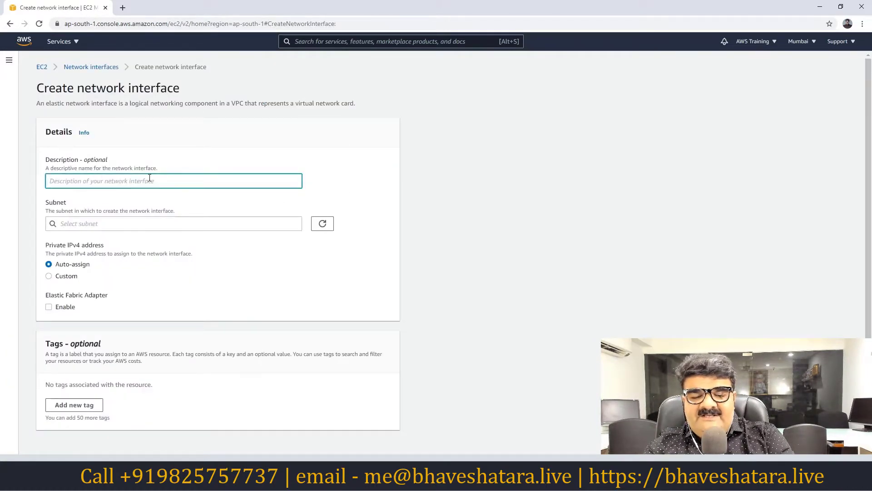
type("this i")
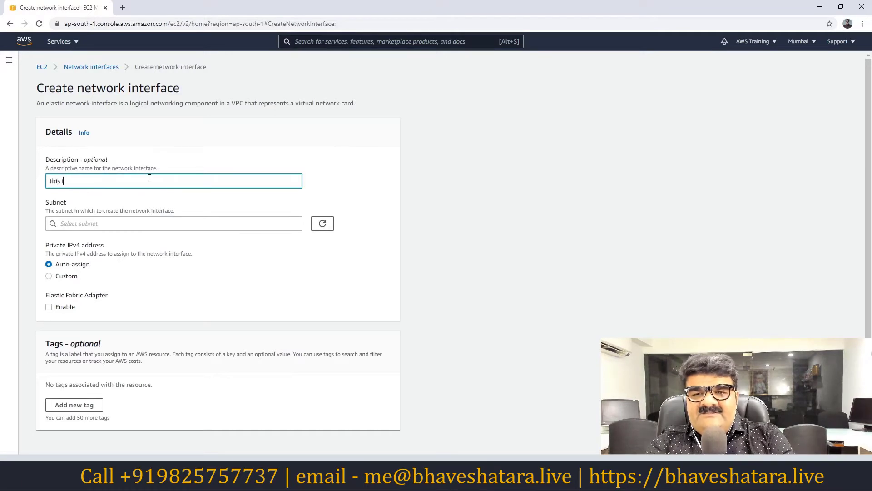
type("s for testing")
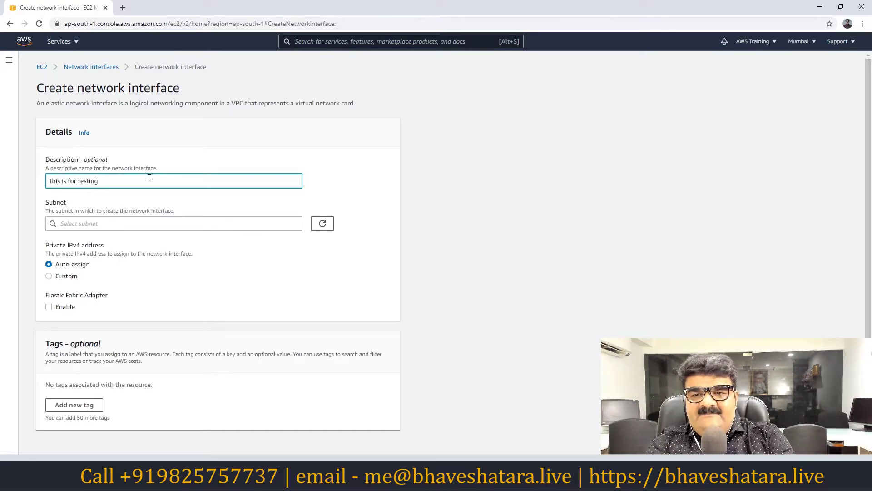
left_click(150, 223)
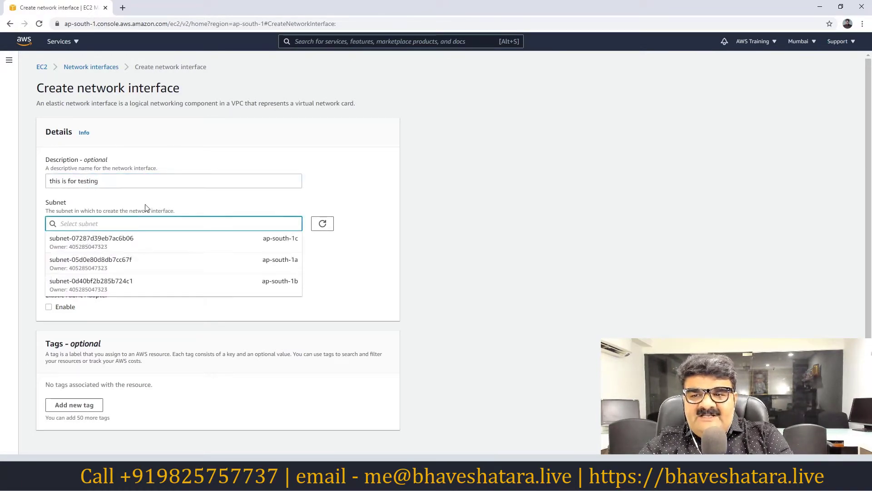
left_click(160, 272)
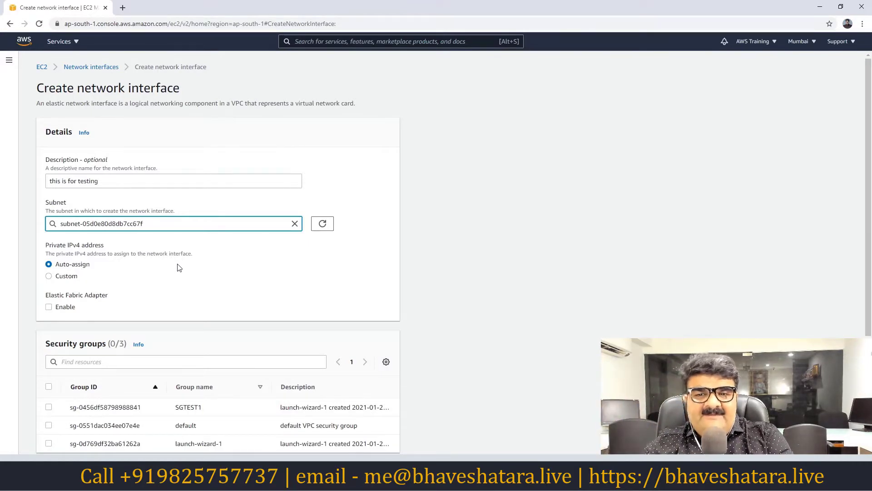
Apply the SGTEST1 security group, keep private IPv4 on Auto-assign, and create the interface.
scroll(117, 260, "down", 2)
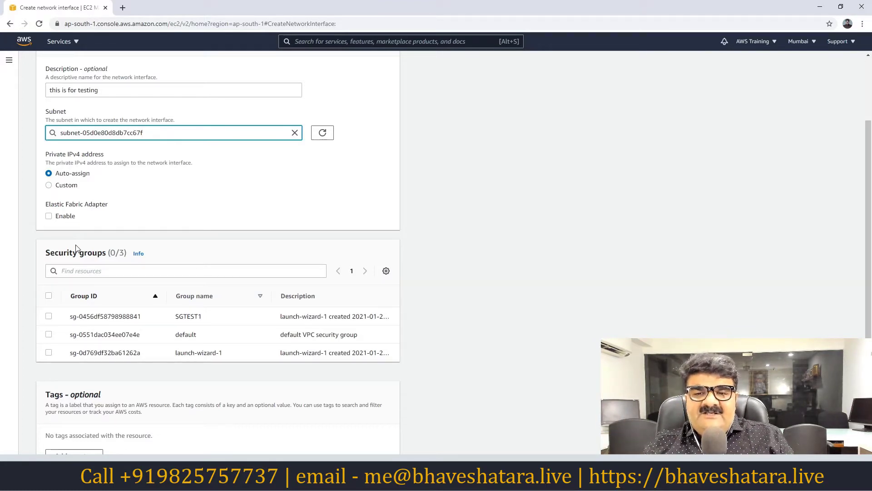
scroll(77, 259, "down", 1)
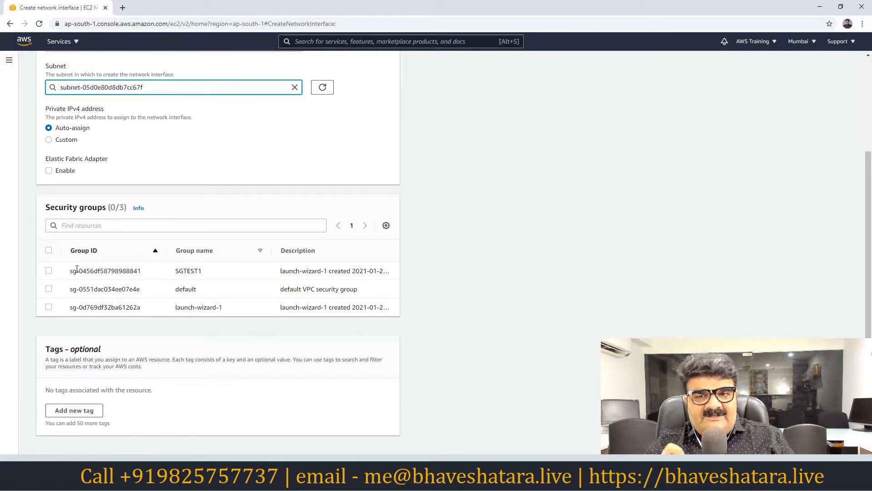
left_click(48, 271)
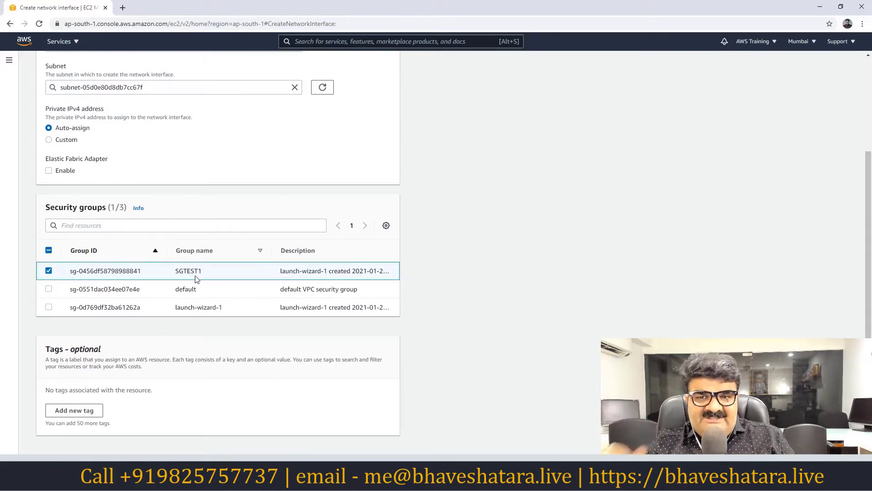
scroll(195, 278, "down", 1)
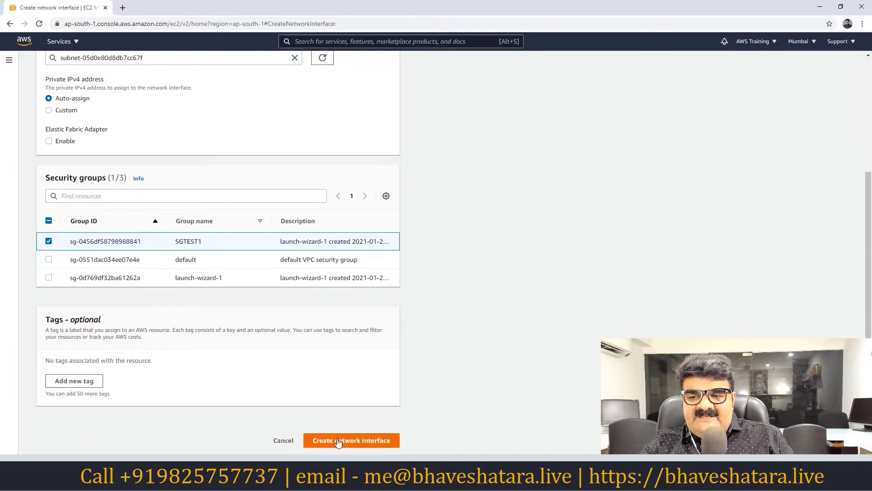
left_click(338, 440)
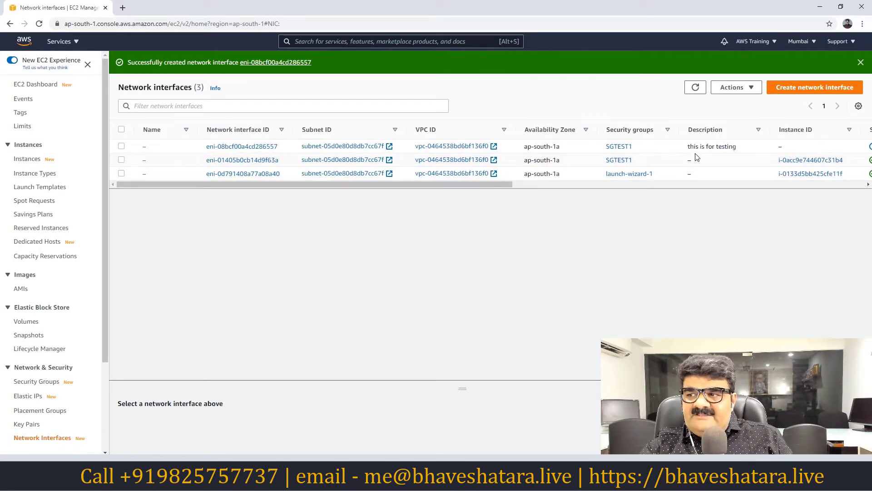
Rename the new interface eni-08bcf00a4cd286557 to 'Extra'.
left_click(152, 147)
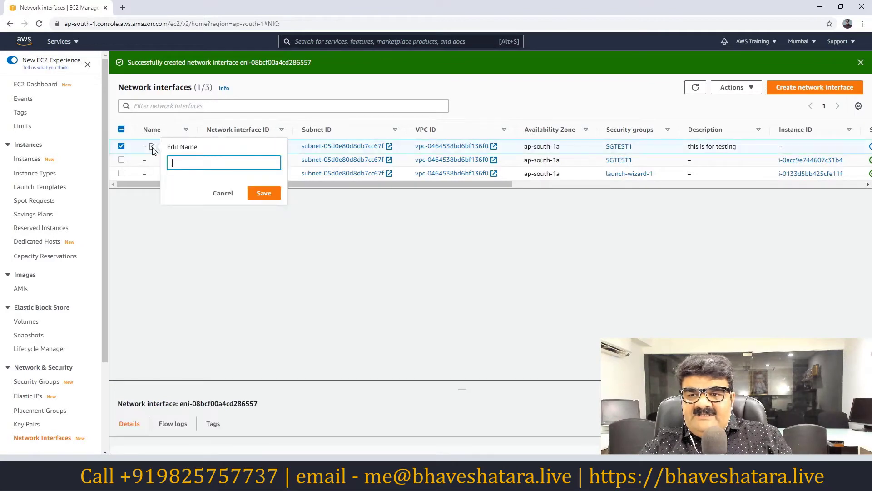
type("Extra")
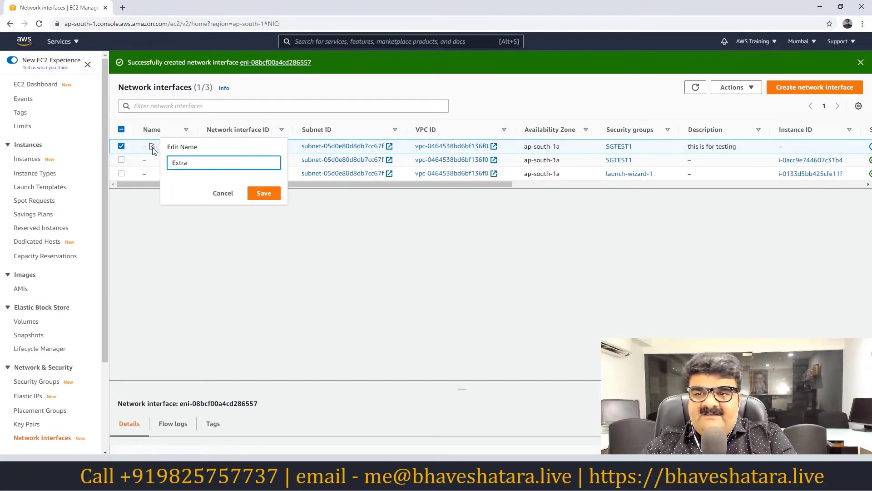
left_click(263, 193)
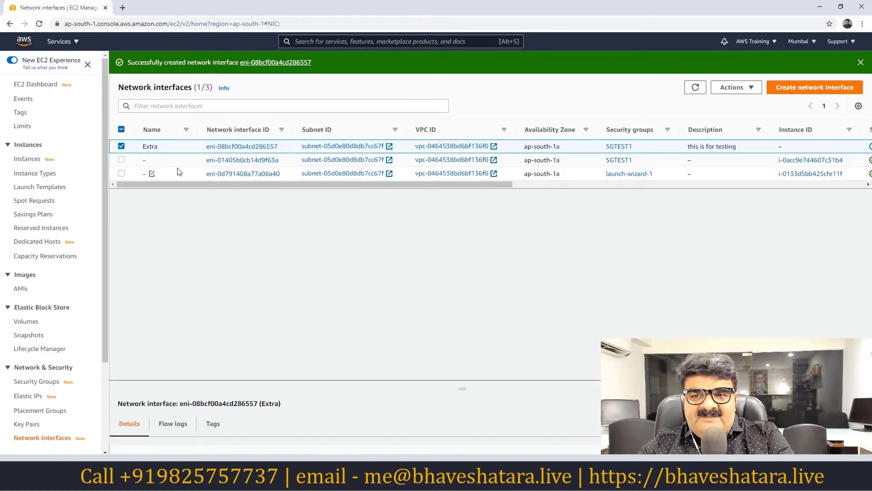
Attach the Extra interface to instance i-0acc9e744607c31b4 (Testing EIP Public IP).
left_click(737, 87)
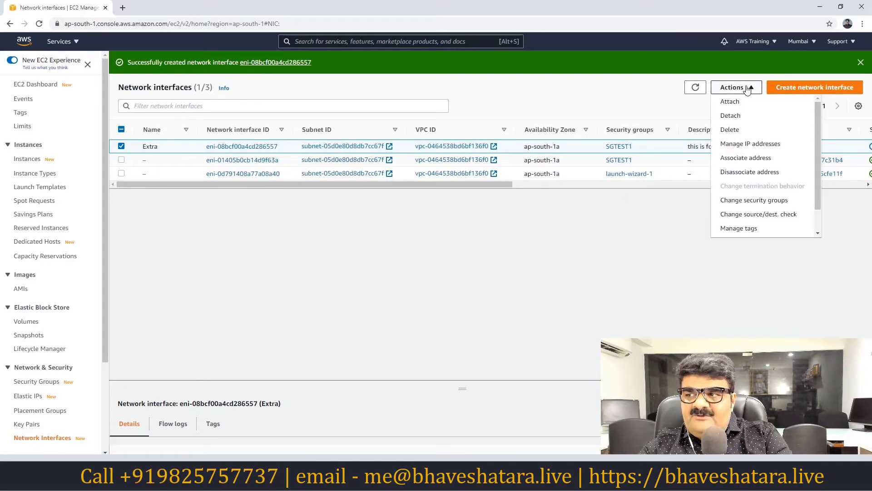
left_click(730, 101)
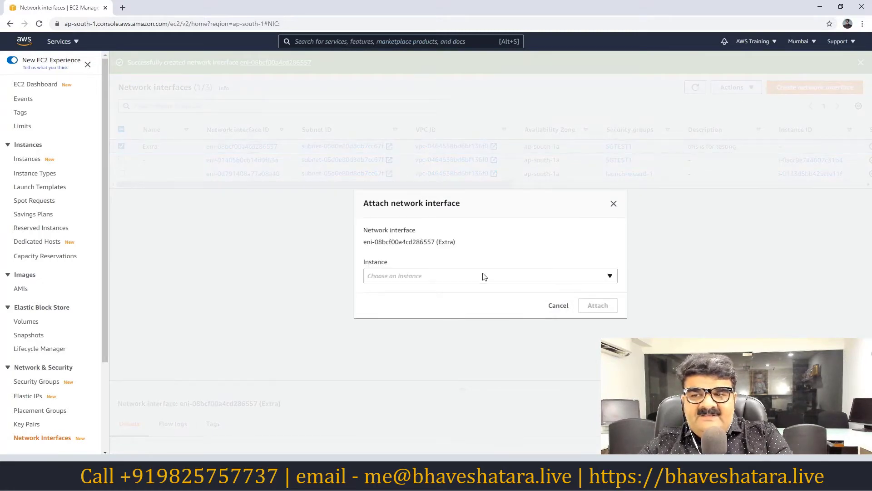
left_click_drag(412, 213, 344, 191)
left_click(427, 279)
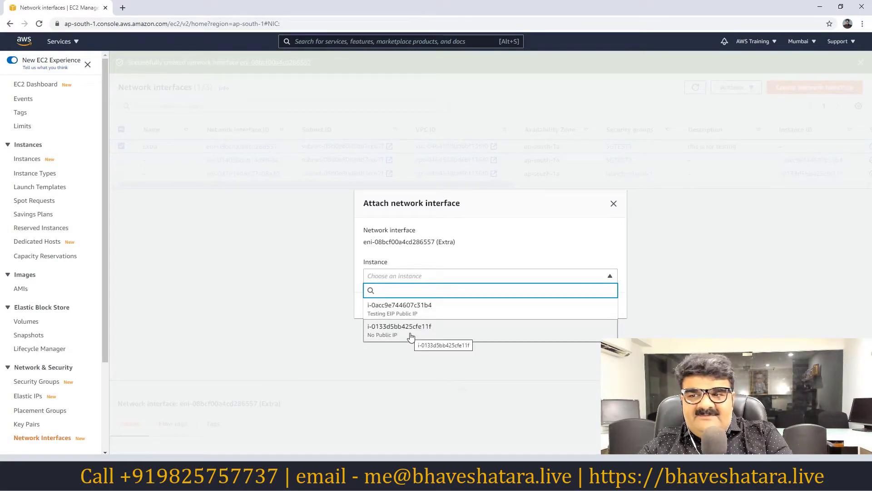
left_click(395, 313)
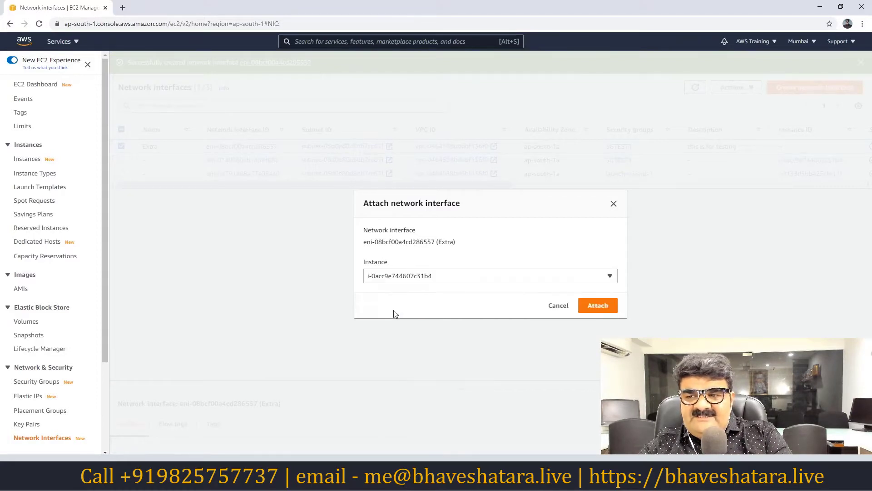
left_click(595, 307)
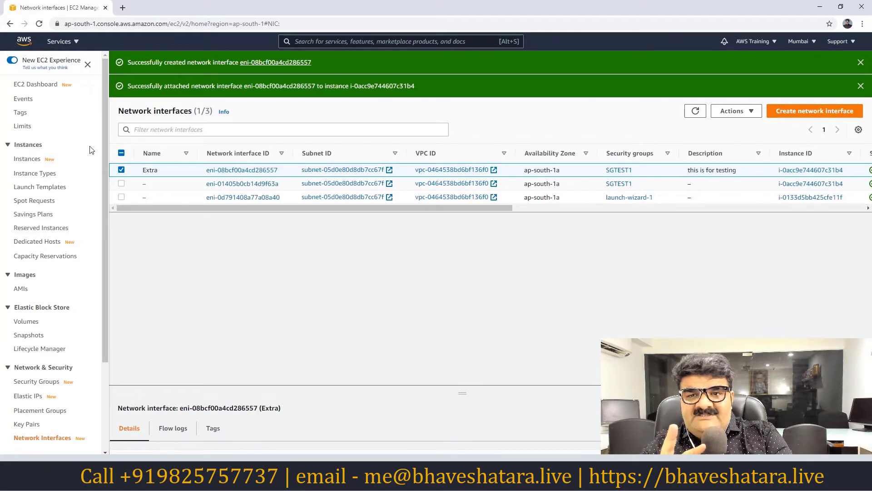
List all instances without the running filter and show Testing EIP Public IP's details.
left_click(48, 88)
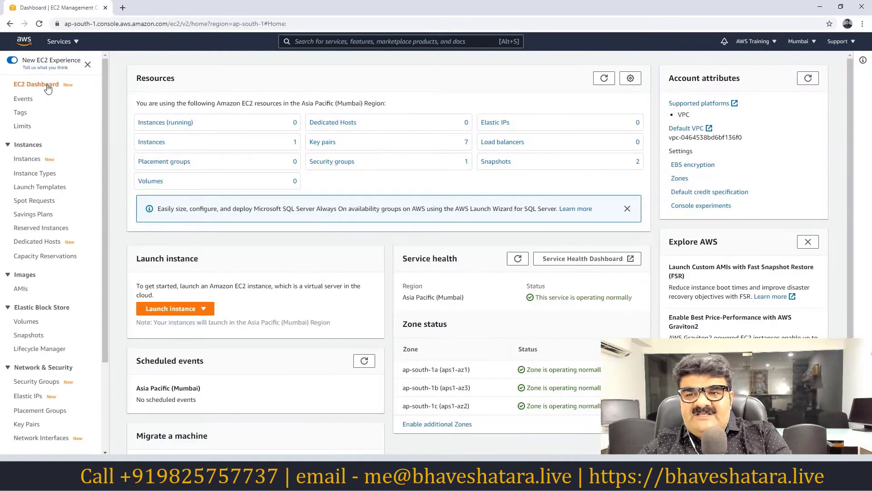
left_click(150, 123)
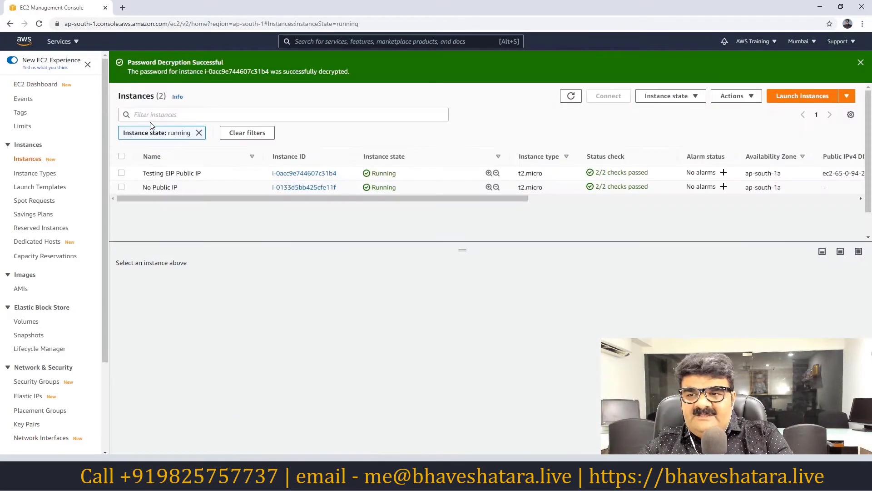
left_click(199, 133)
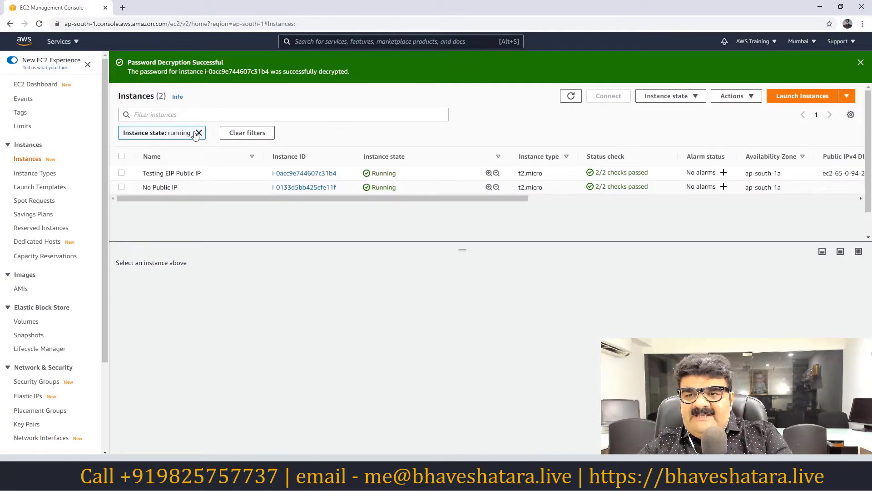
left_click(122, 169)
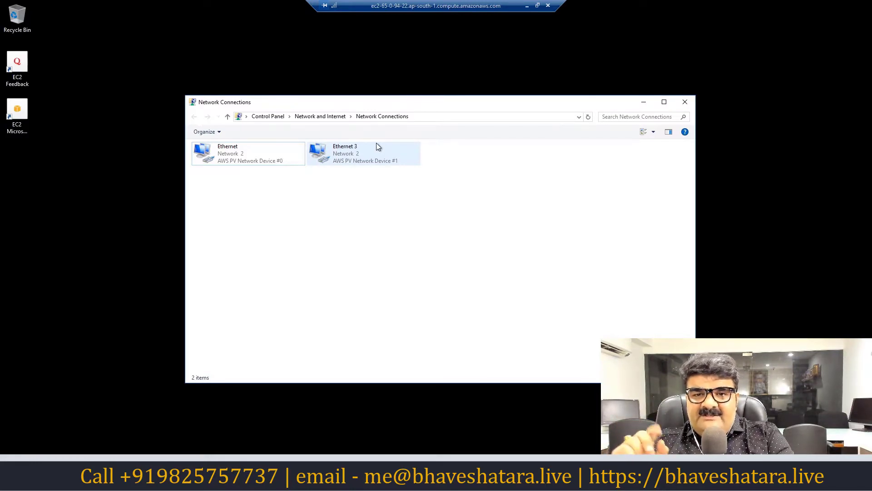
After confirming Ethernet 3 appears in Network Connections, minimize the Remote Desktop session.
left_click(527, 6)
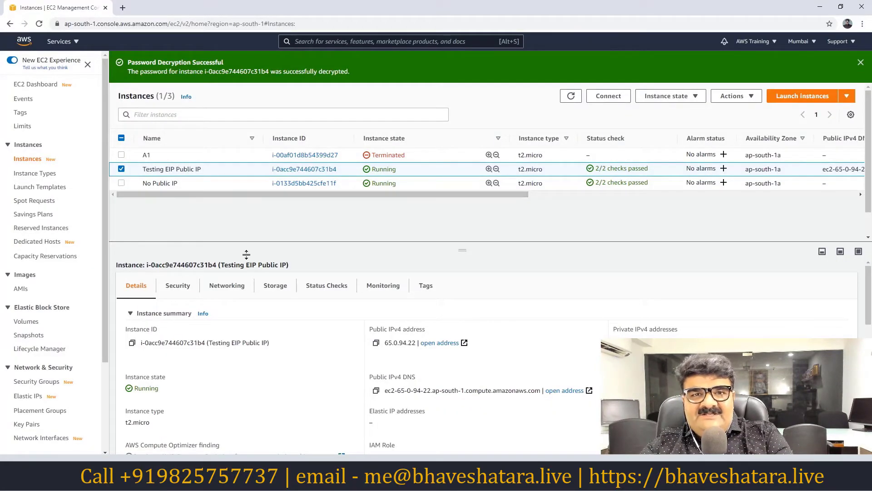
Go to Network Interfaces under Network & Security to see Extra's attachment.
scroll(105, 287, "down", 2)
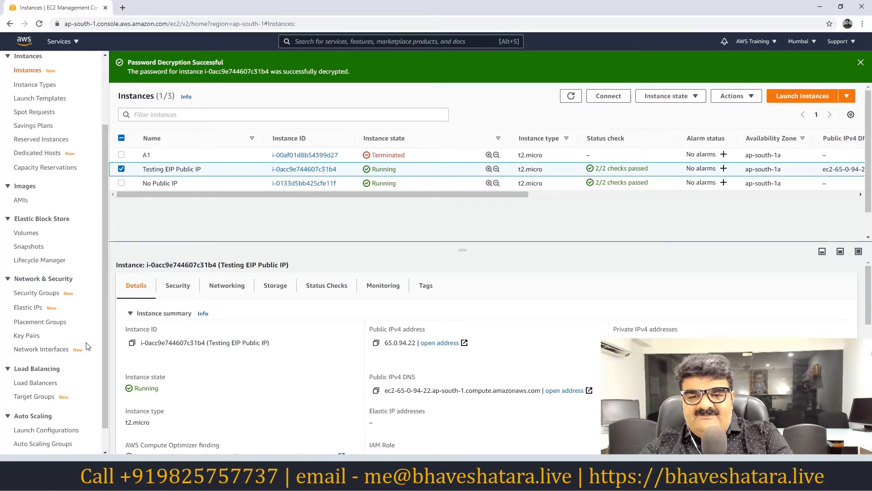
left_click(53, 352)
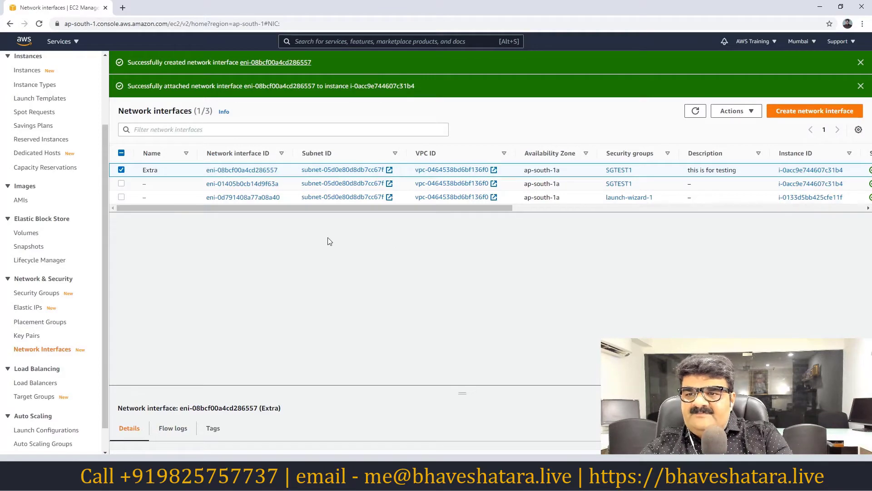
Detach the Extra interface from Testing EIP Public IP and refresh the list.
left_click(740, 113)
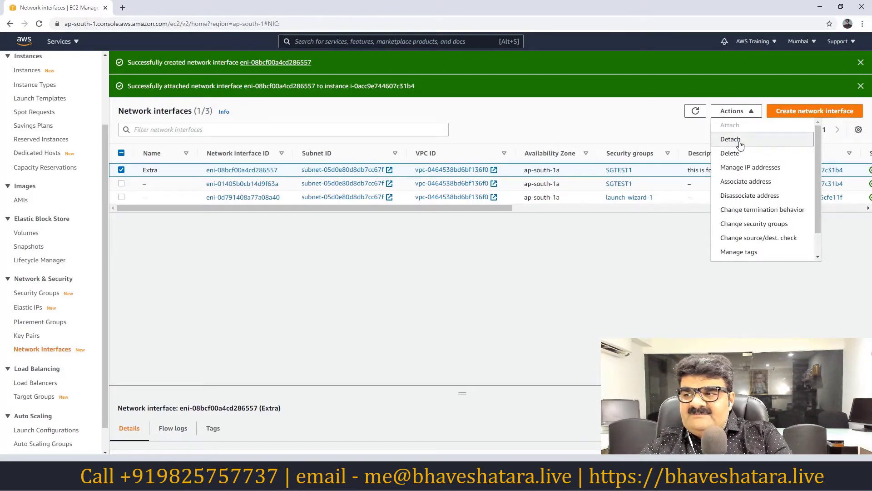
left_click(730, 140)
left_click(682, 312)
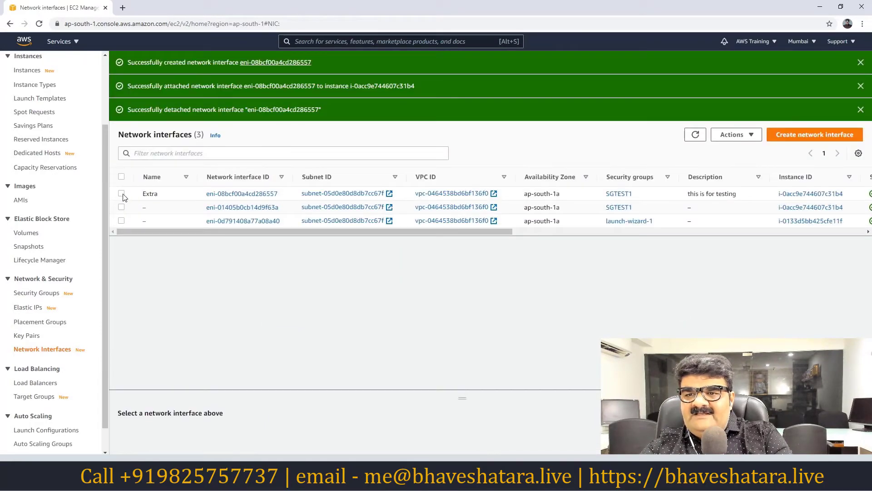
left_click(122, 194)
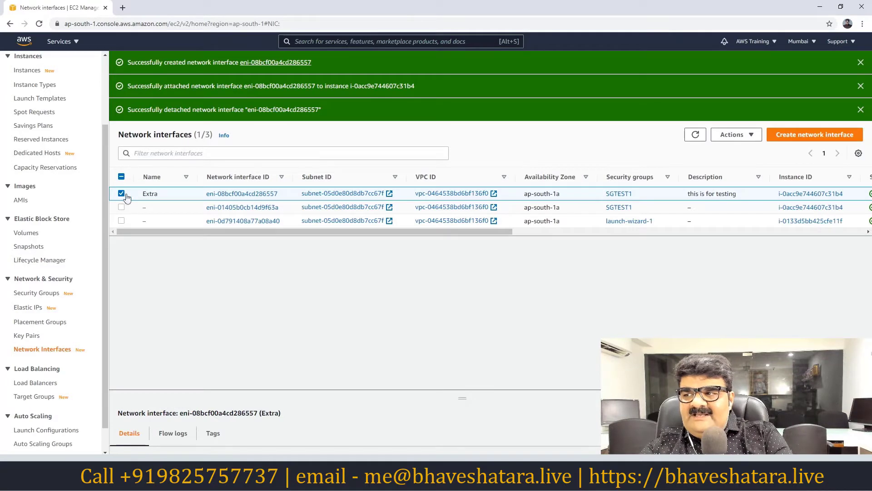
left_click(695, 135)
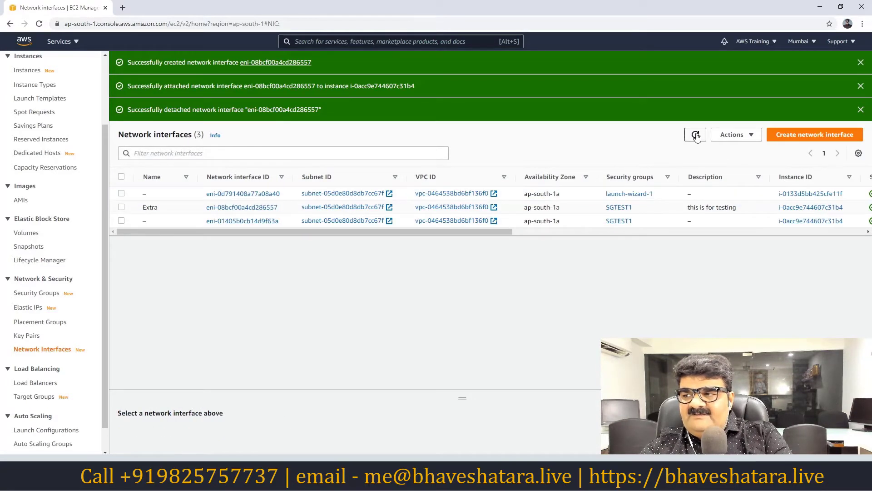
Reselect Extra after refreshing and detach it again.
left_click(122, 208)
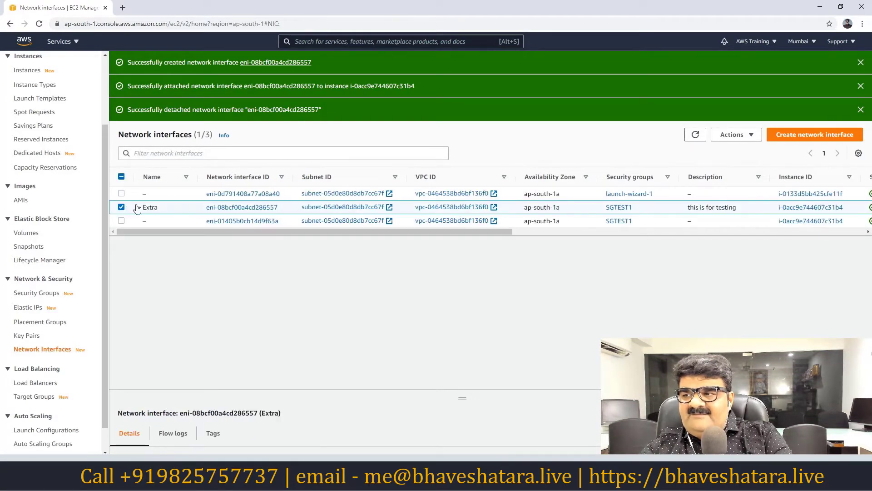
left_click(754, 136)
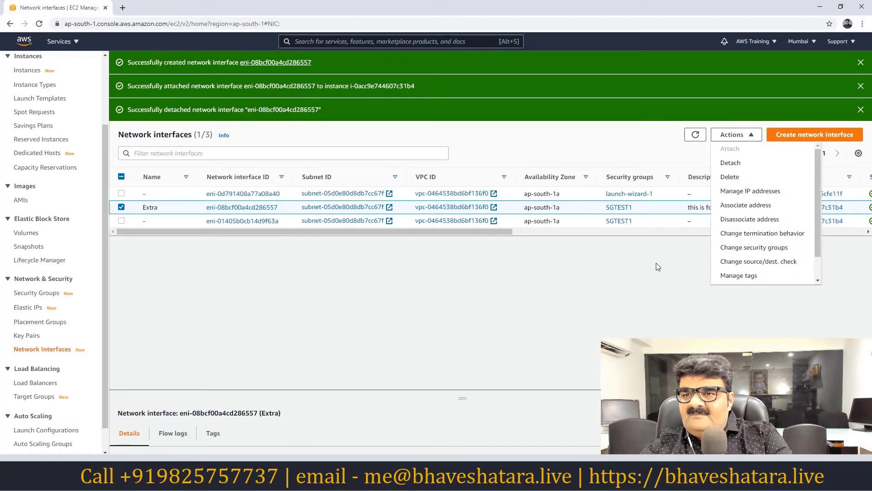
left_click(636, 283)
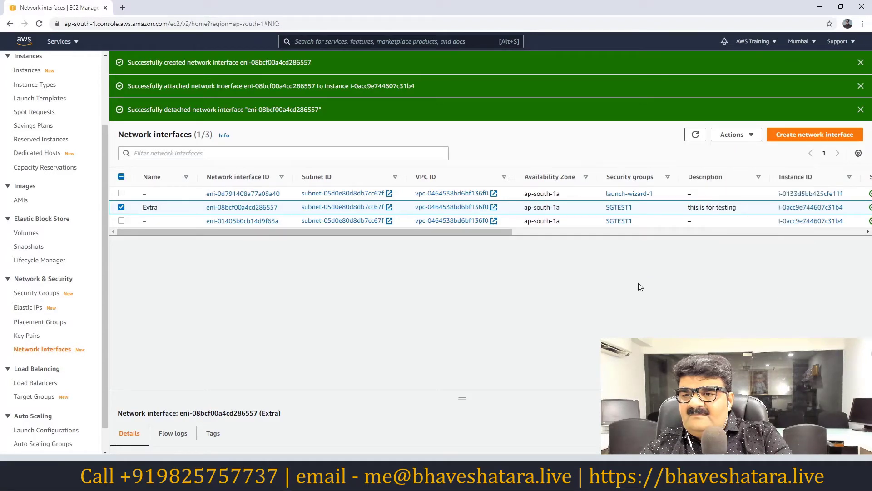
left_click(694, 136)
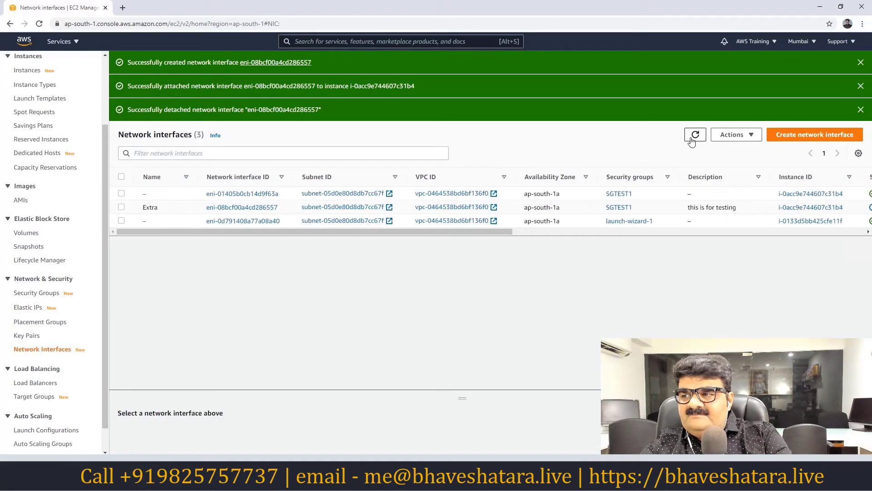
left_click(121, 207)
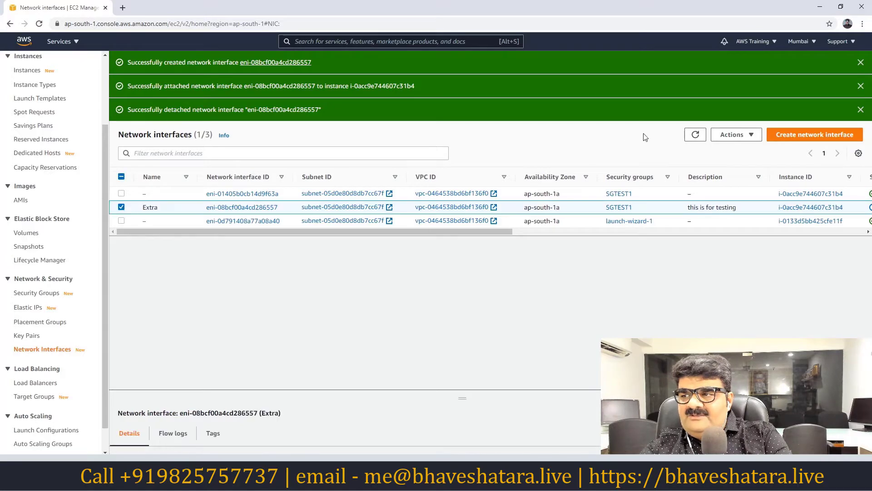
left_click(752, 137)
left_click(741, 167)
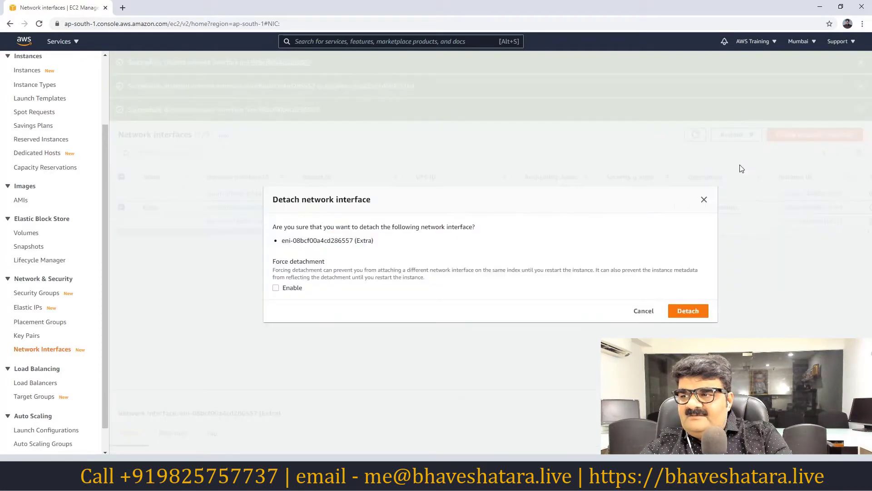
left_click(686, 313)
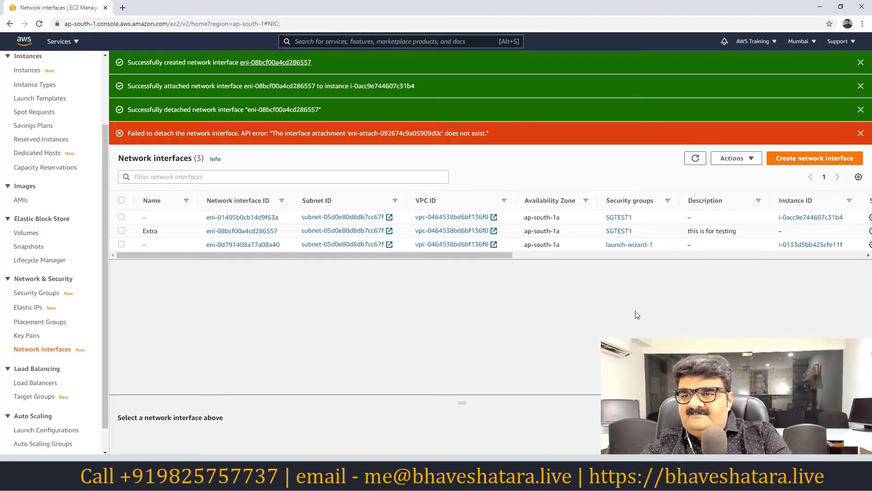
Close the failed-detach, detached and attached notification banners.
left_click(861, 133)
left_click(861, 109)
left_click(862, 86)
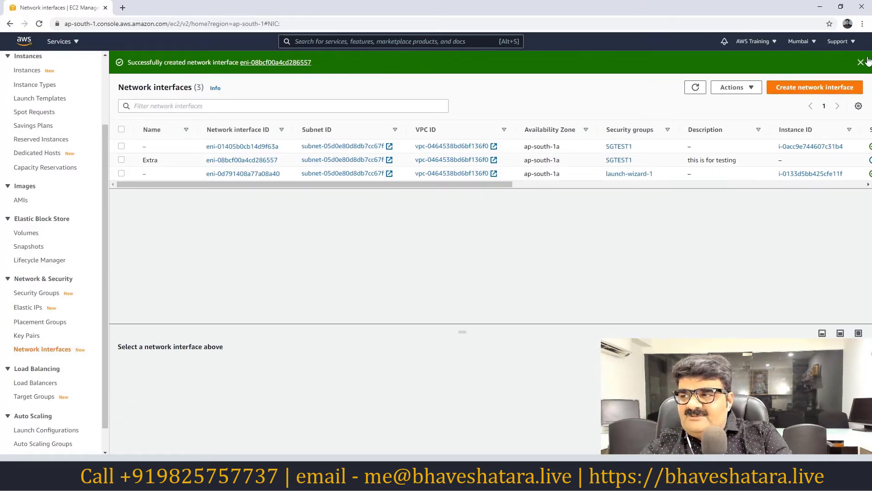
Attach the Extra interface to the No Public IP instance i-0133d5bb425cfe11f.
left_click(865, 61)
left_click(39, 24)
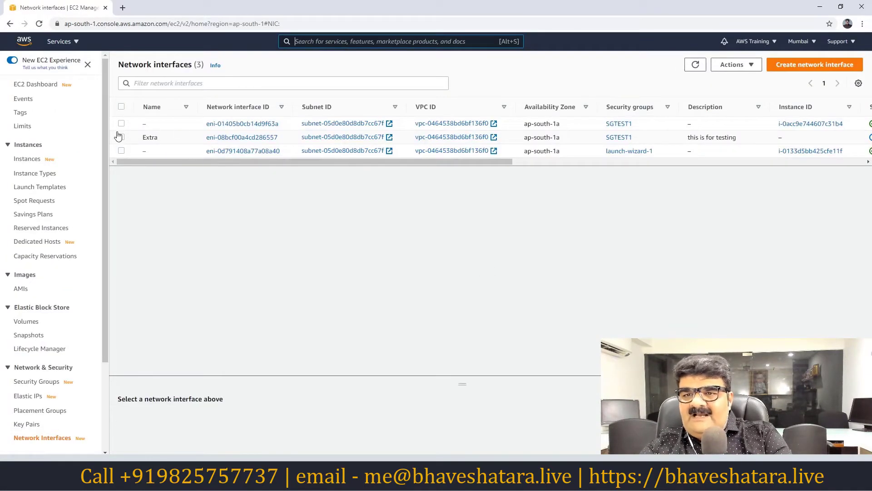
left_click(121, 136)
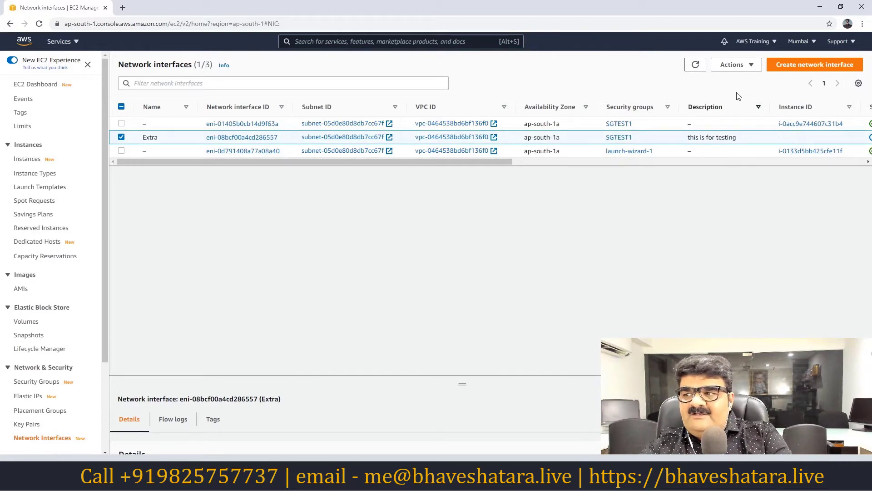
left_click(737, 65)
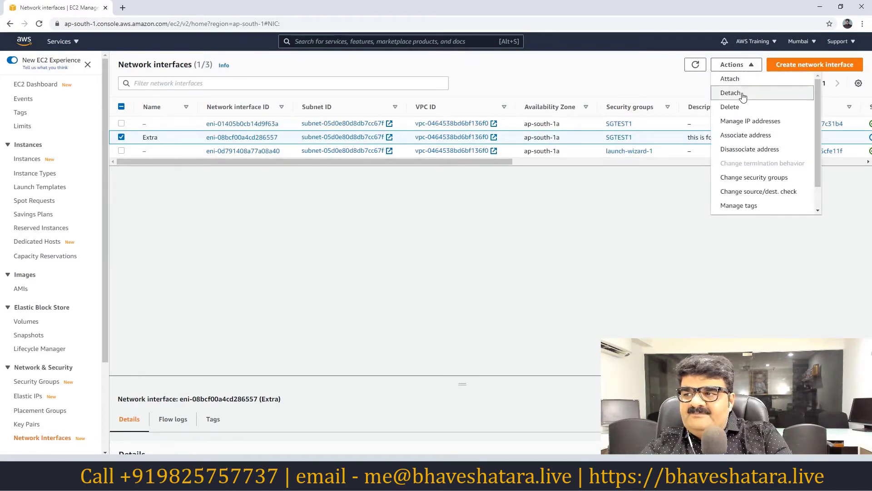
left_click(739, 82)
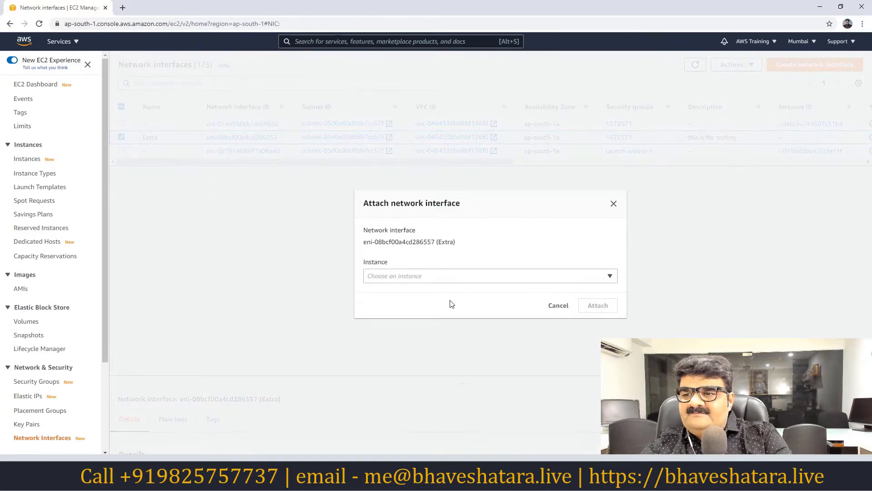
left_click(435, 278)
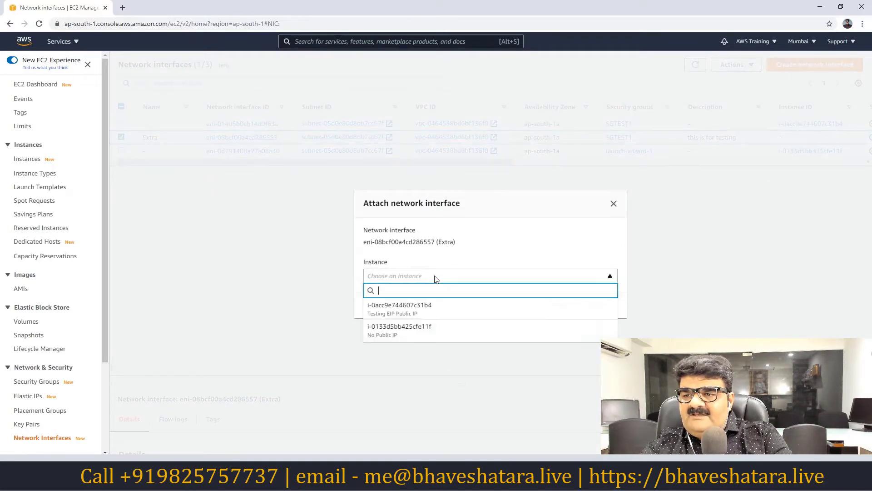
left_click(393, 333)
left_click(596, 306)
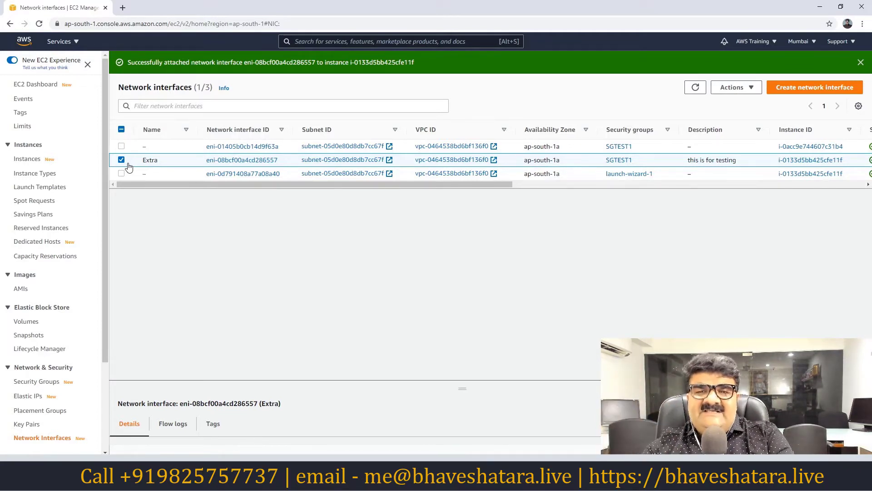
left_click(755, 88)
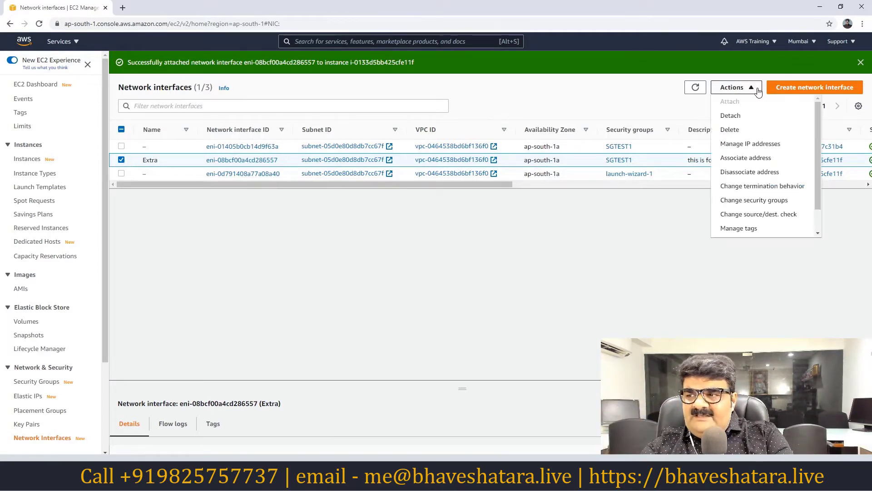
left_click(751, 144)
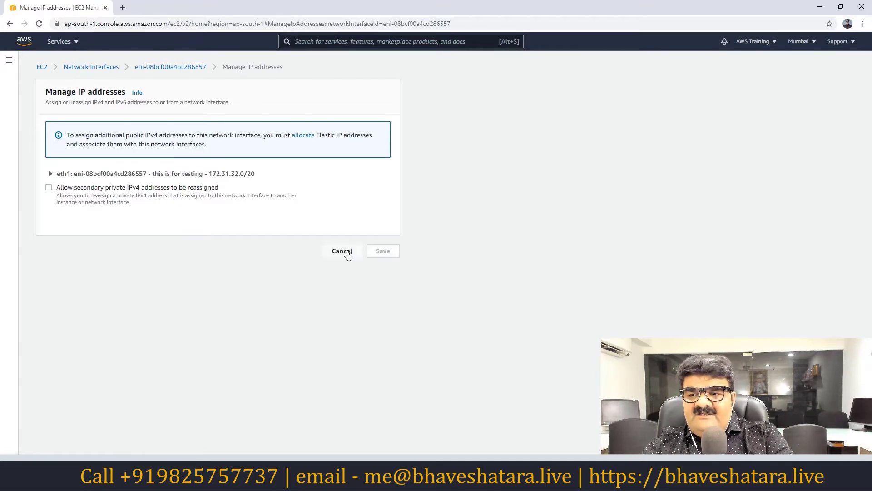
left_click(348, 255)
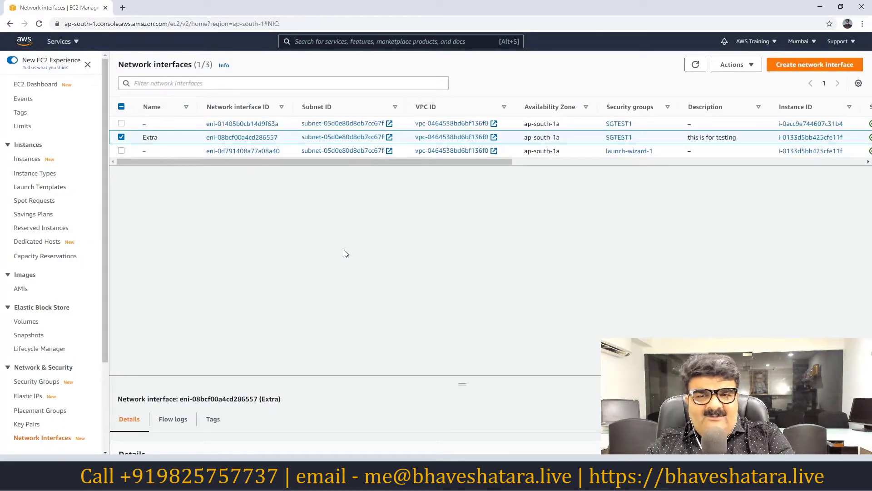
left_click(122, 137)
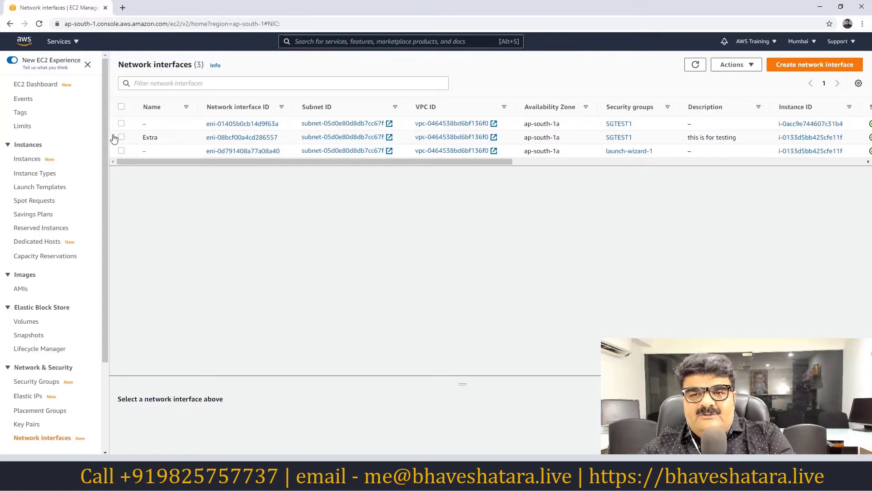
left_click(41, 87)
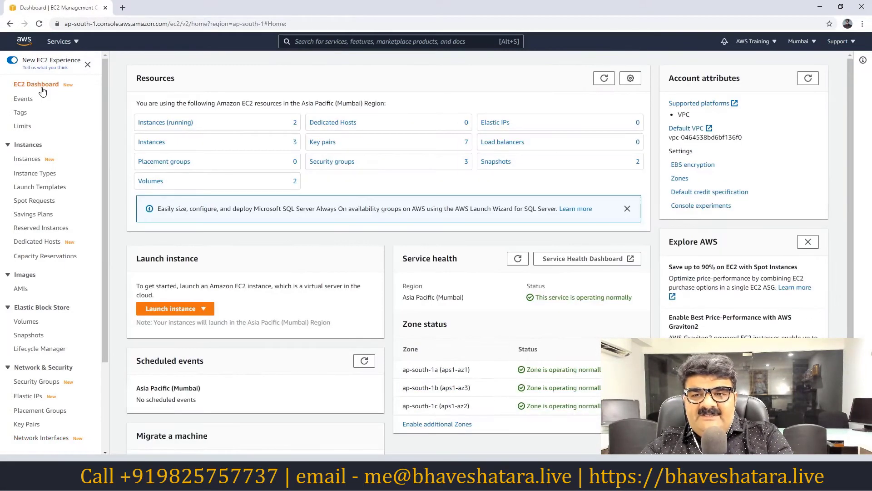
Select the running Testing EIP Public IP instance and copy its public IPv4 address 65.0.94.22.
left_click(157, 127)
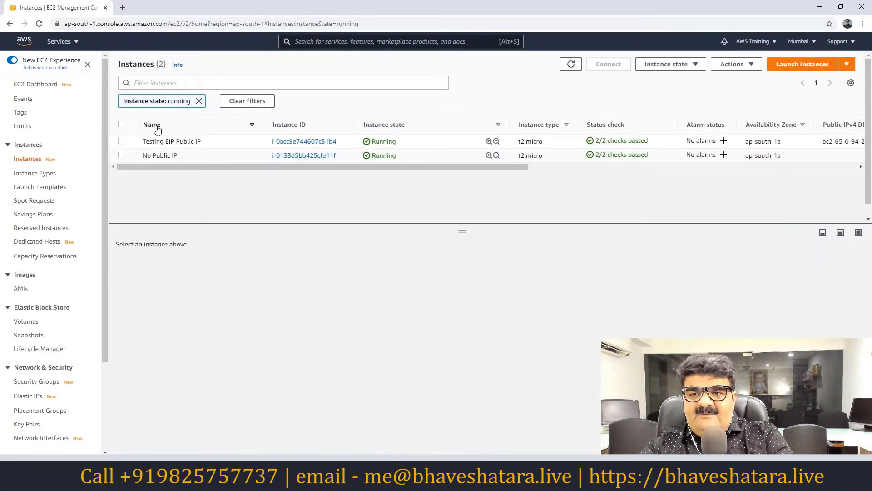
left_click(121, 142)
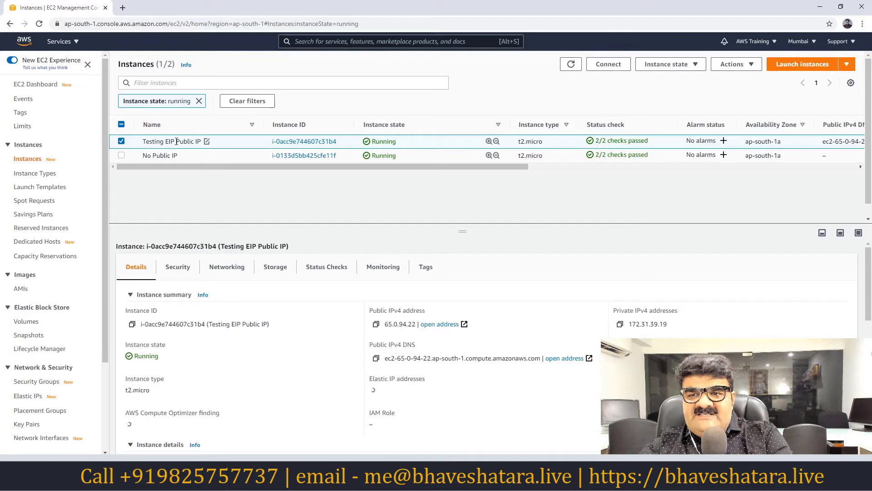
left_click(122, 156)
left_click(121, 156)
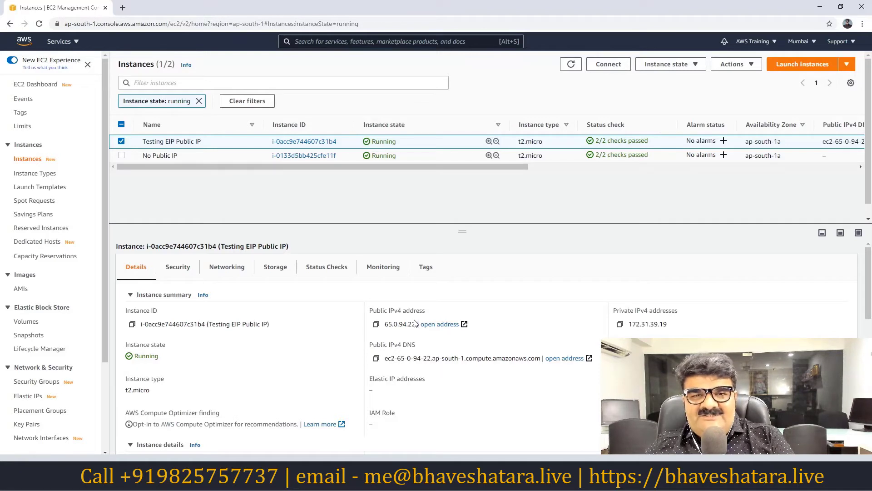
left_click(376, 325)
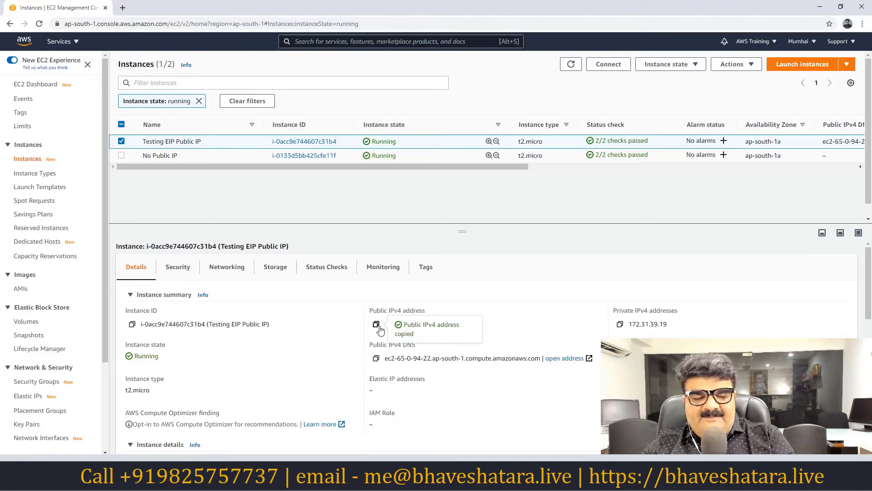
Open Notepad and paste the address 65.0.94.22 into it.
key("super")
type("no")
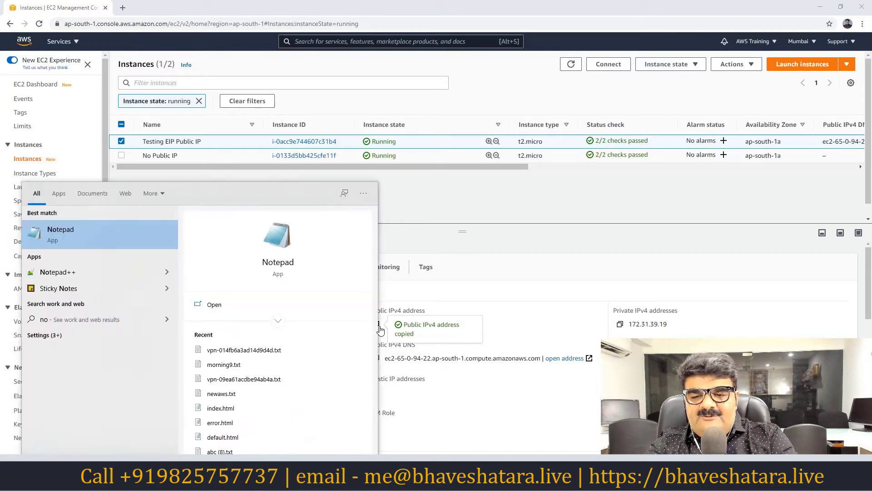
type("tepad")
key("Return")
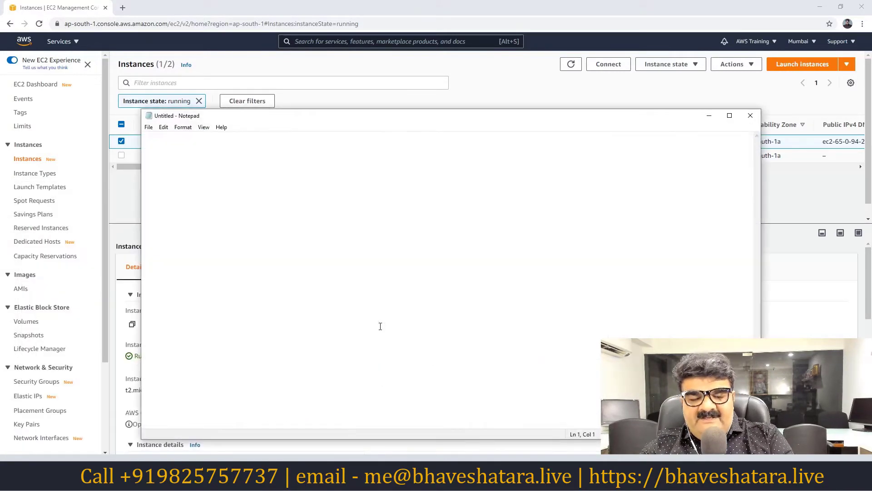
key("ctrl+v")
Set the note's font size to 22, then clear the running-only instance filter.
left_click(183, 128)
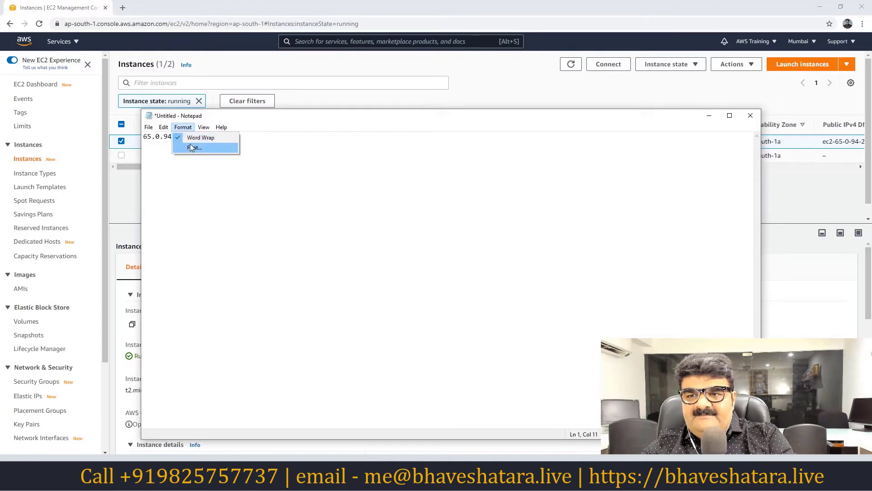
left_click(191, 148)
left_click(319, 254)
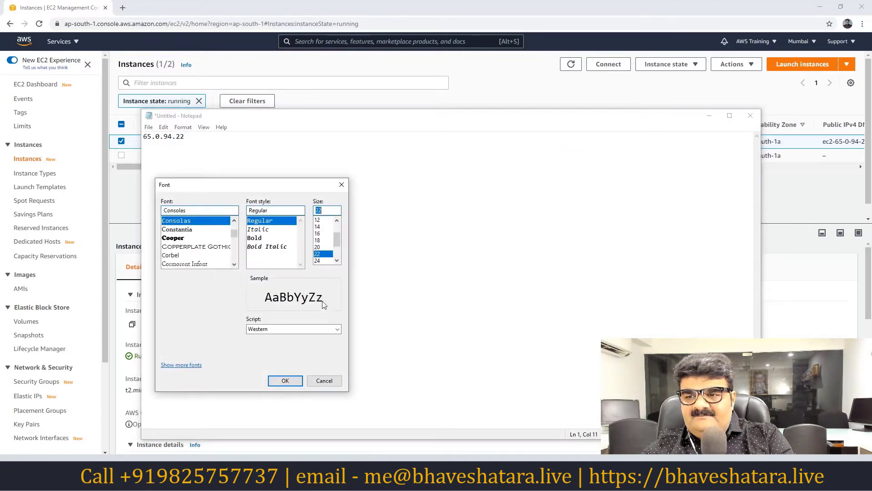
left_click(290, 380)
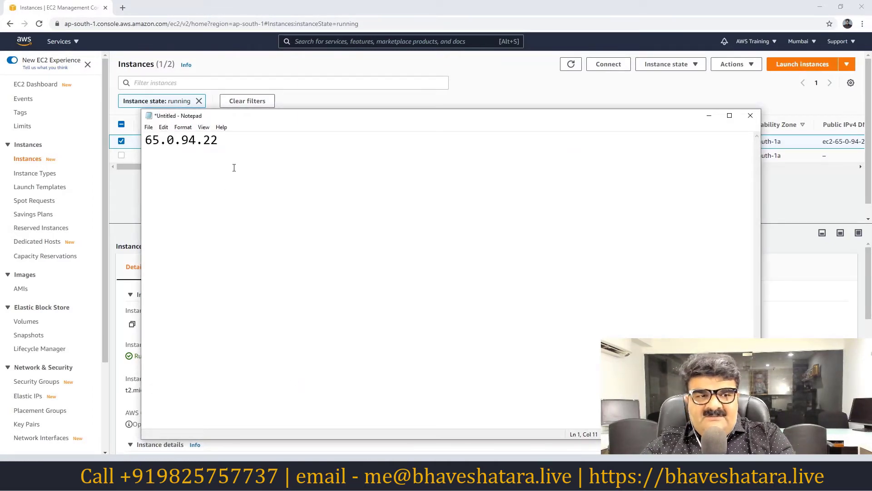
left_click(709, 115)
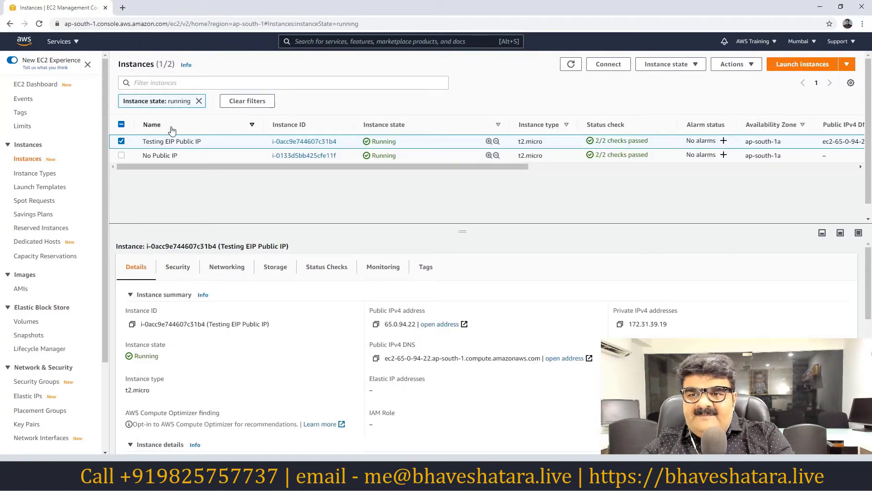
left_click(198, 102)
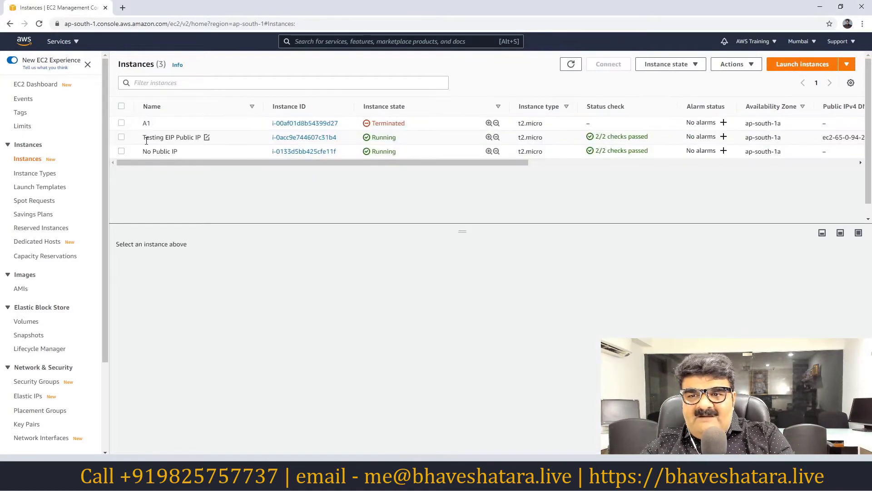
Stop the Testing EIP Public IP instance.
left_click(122, 137)
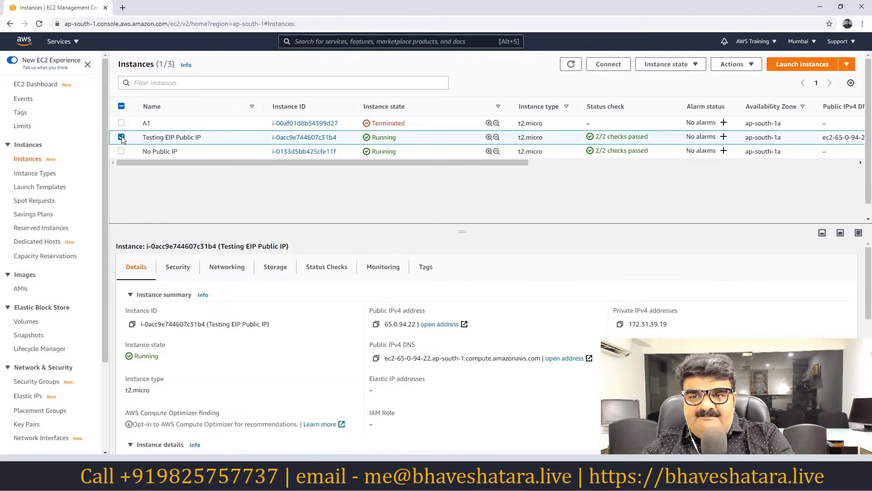
left_click(671, 64)
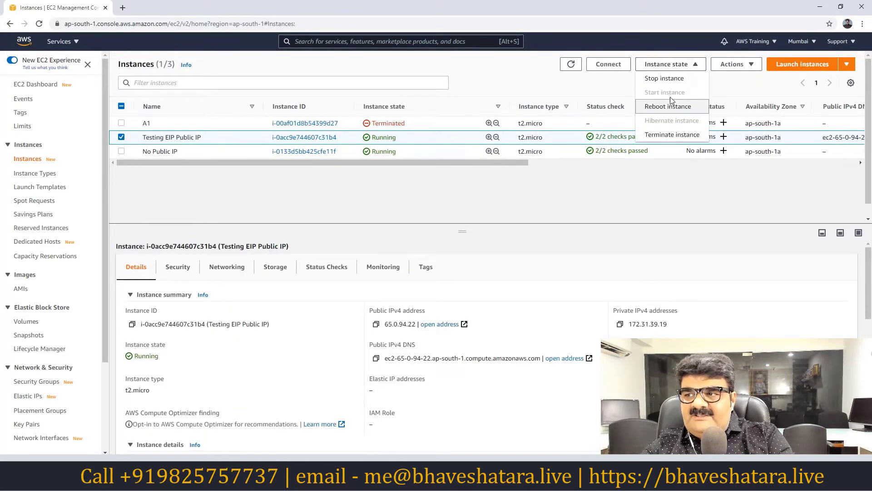
left_click(672, 82)
left_click(602, 296)
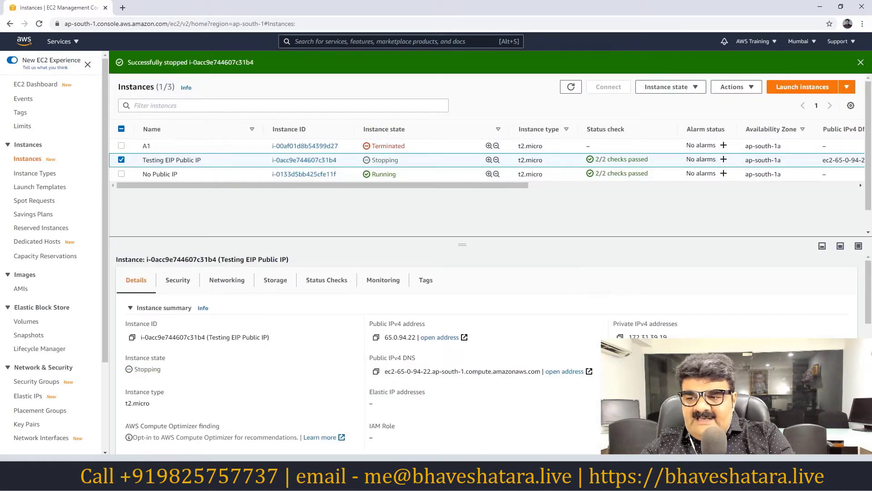
Refresh until Testing EIP Public IP shows Stopped, then bring up the 65.0.94.22 note.
key("alt+Tab")
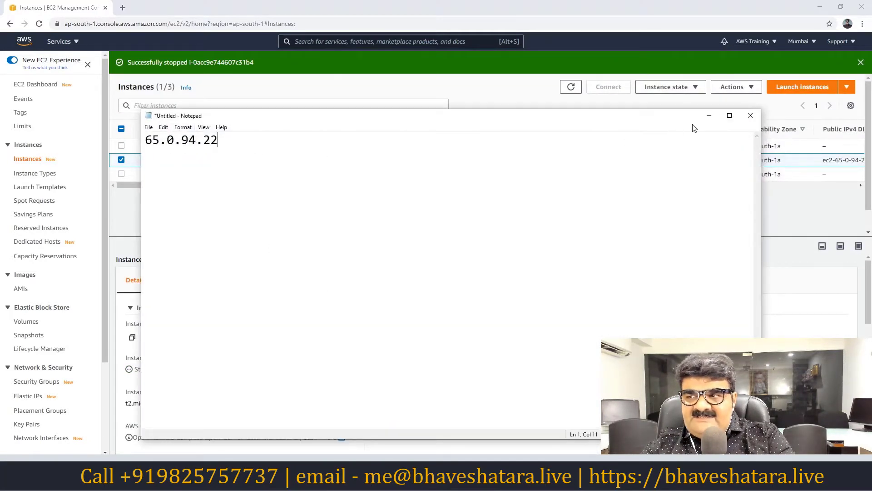
left_click(708, 115)
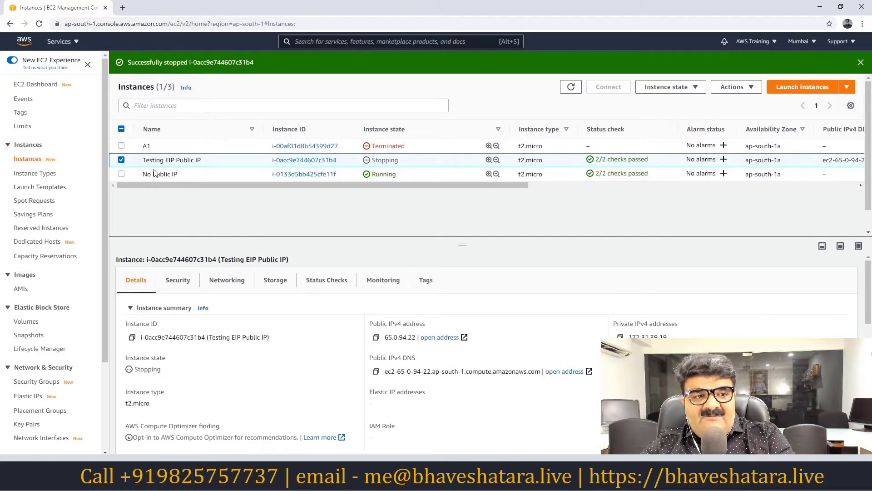
left_click(571, 86)
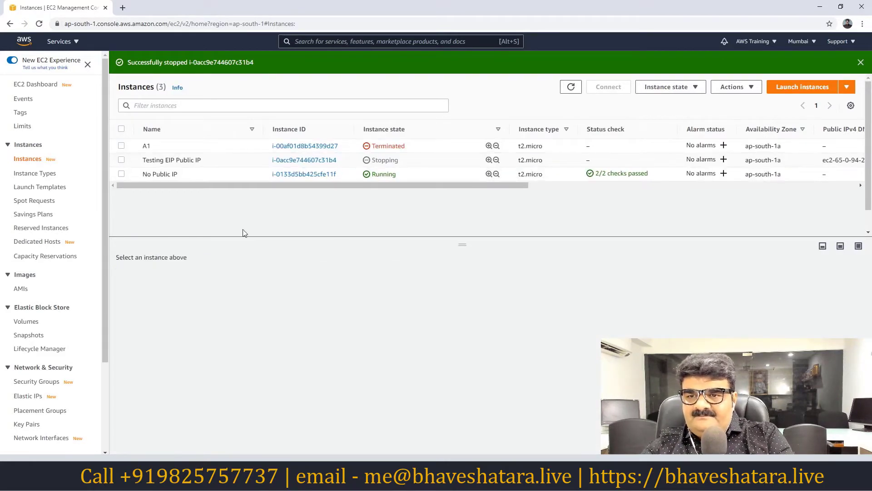
left_click(122, 159)
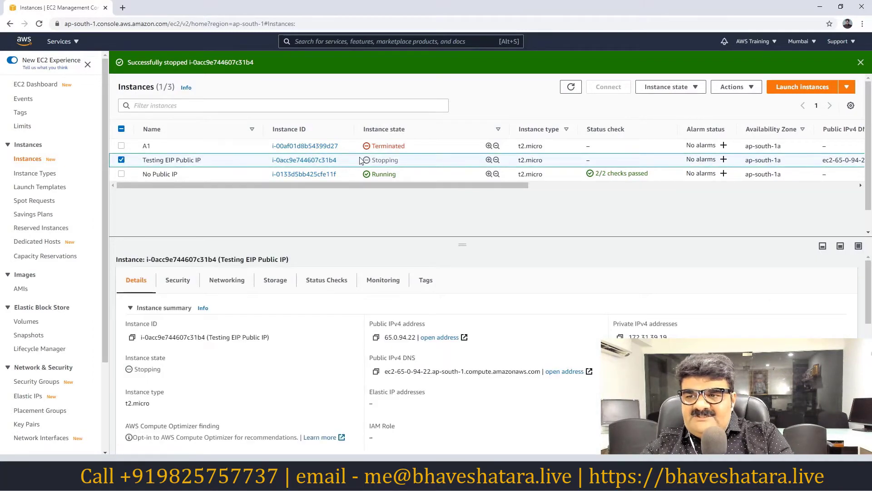
left_click(572, 87)
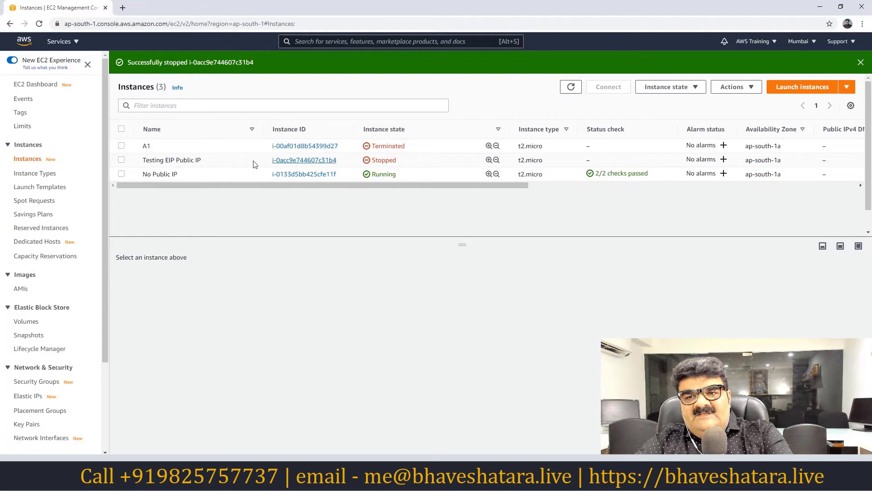
left_click(121, 160)
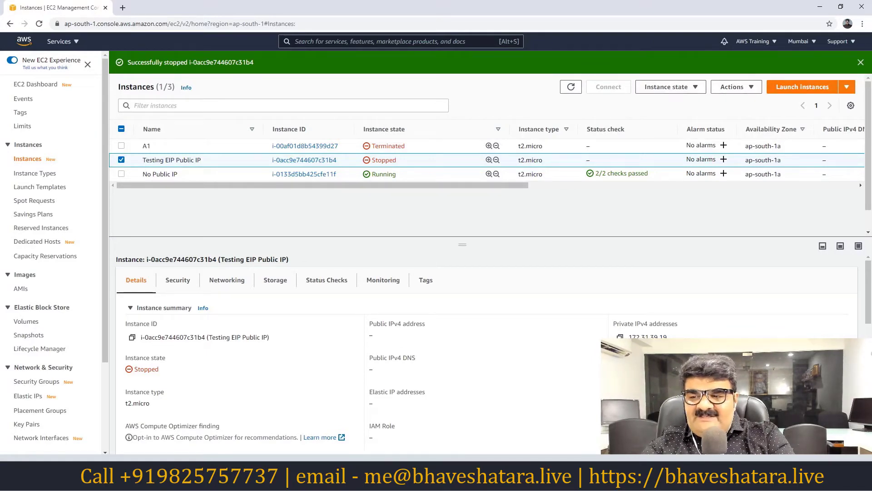
key("alt+Tab")
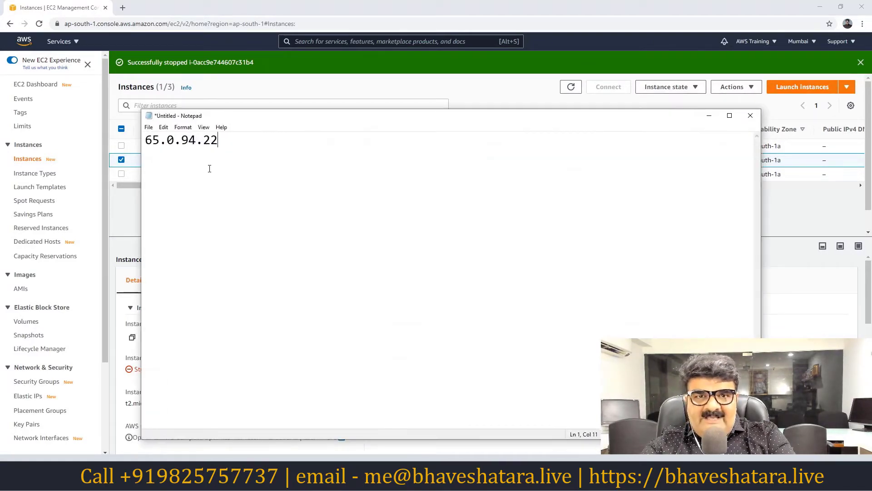
Start the Testing EIP Public IP instance again and dismiss the status banners.
left_click(708, 116)
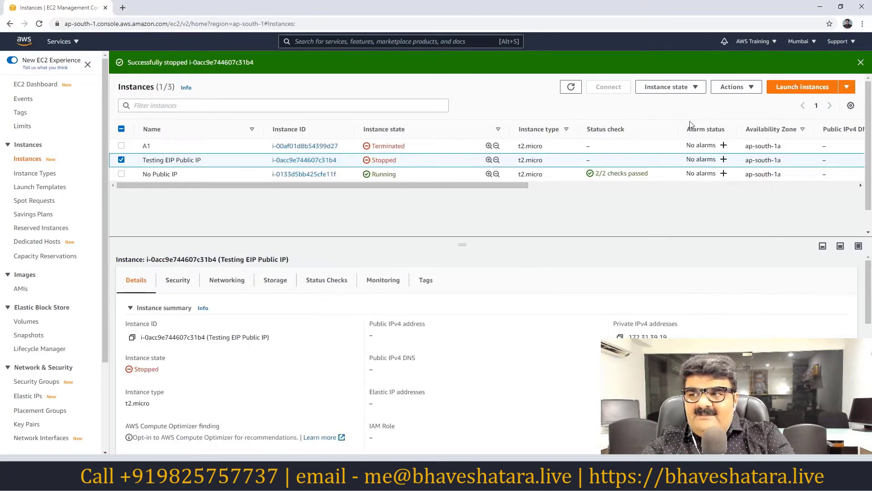
left_click(697, 89)
left_click(661, 116)
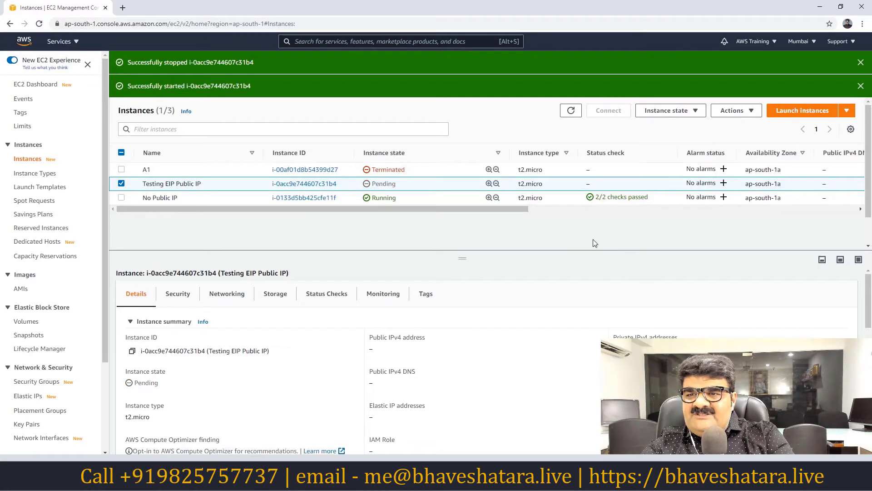
left_click(861, 62)
left_click(861, 62)
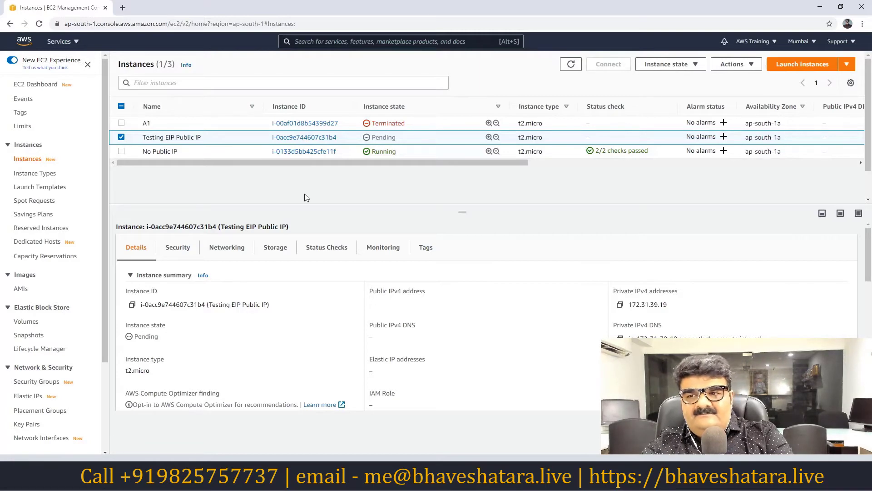
Copy the new public address 13.126.228.233 and paste it below the old one in Notepad.
left_click(121, 137)
left_click(122, 136)
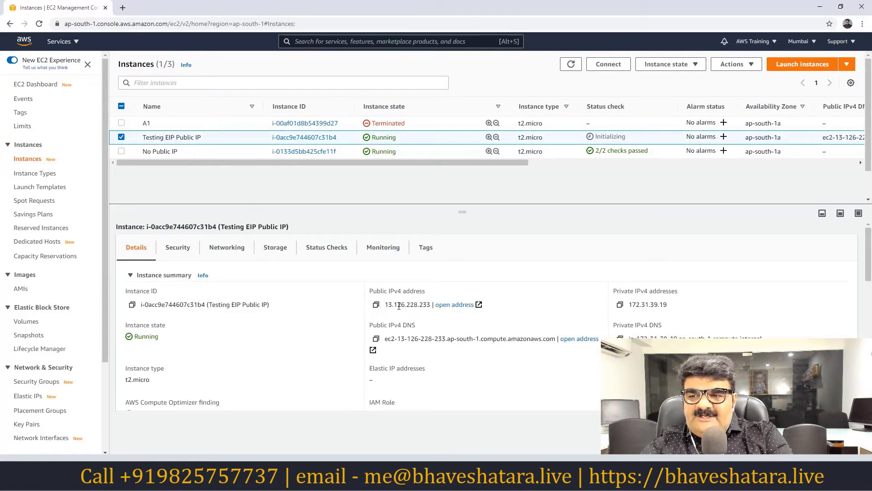
left_click(376, 305)
key("alt+Tab")
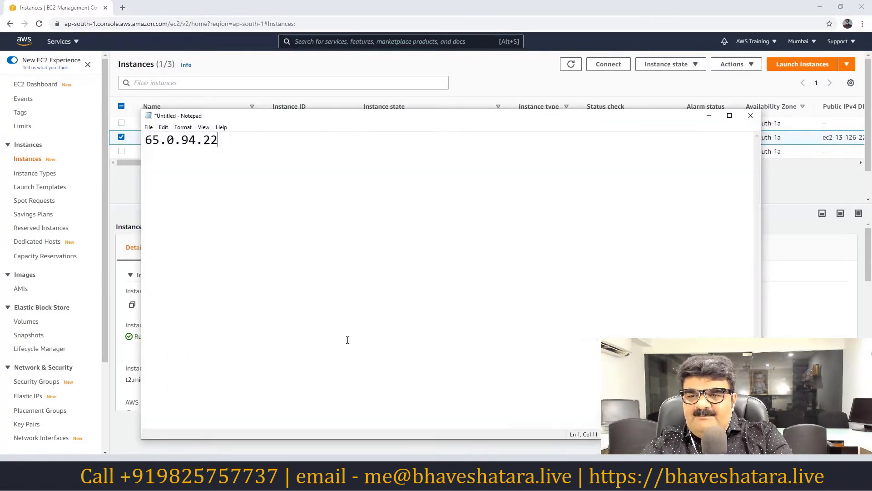
key("Return")
key("Return")
key("ctrl+v")
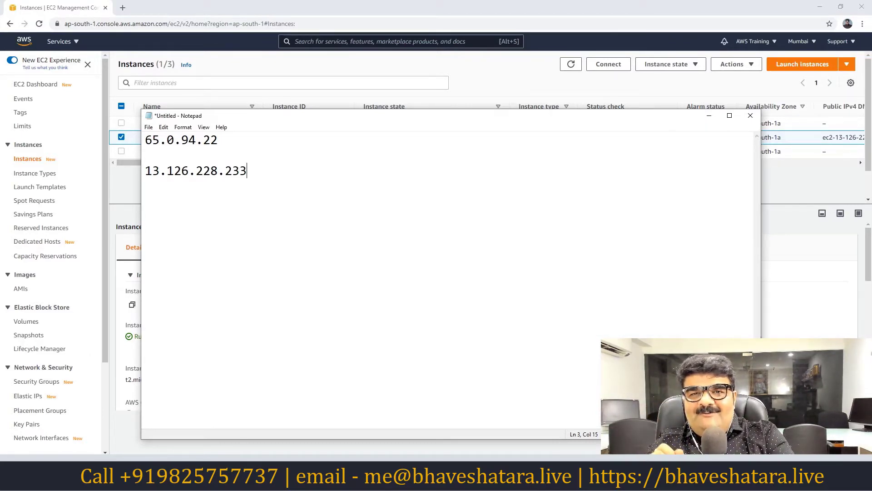
left_click(709, 115)
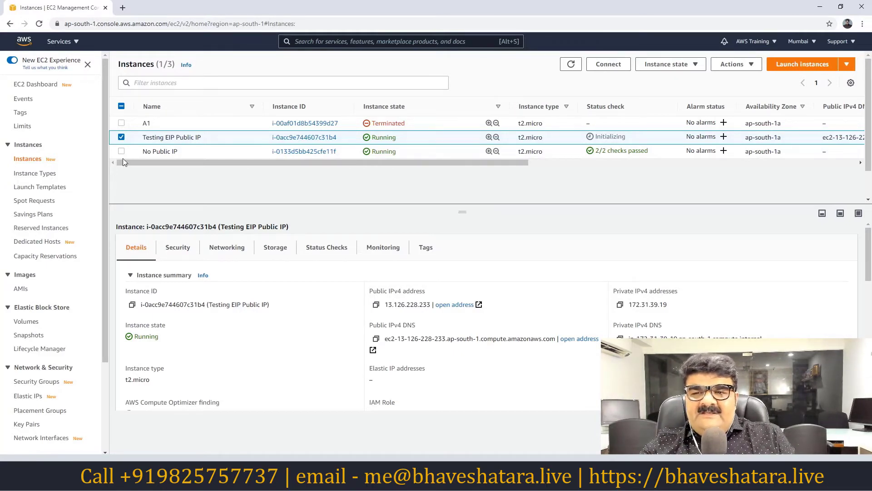
Select only No Public IP to show its private addresses 172.31.36.72 and 172.31.32.33.
left_click(121, 137)
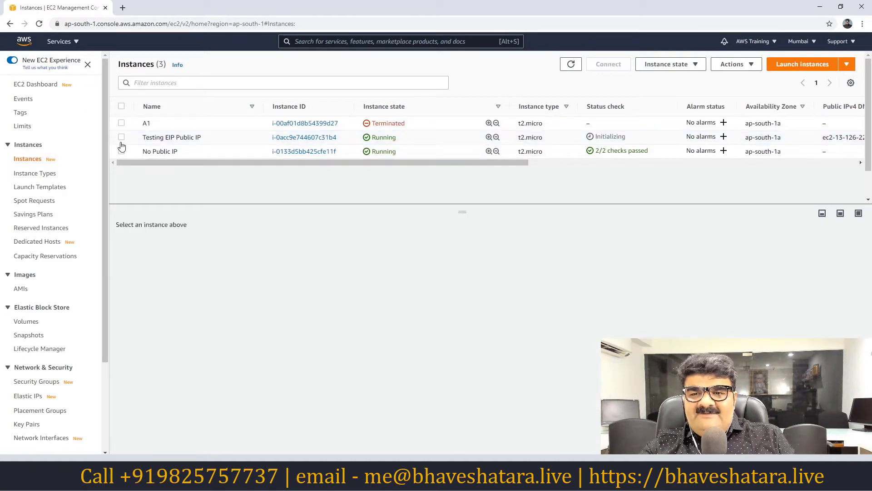
left_click(121, 137)
left_click(121, 152)
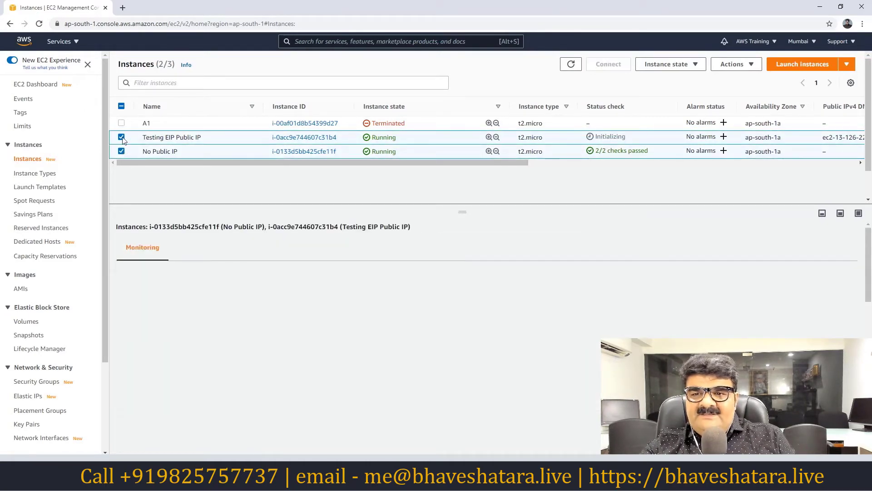
left_click(121, 151)
left_click(121, 151)
left_click(122, 151)
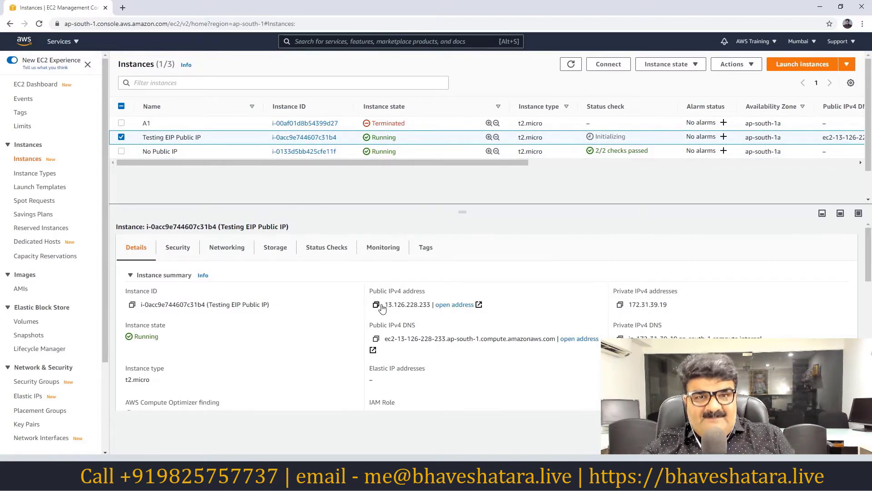
left_click(121, 137)
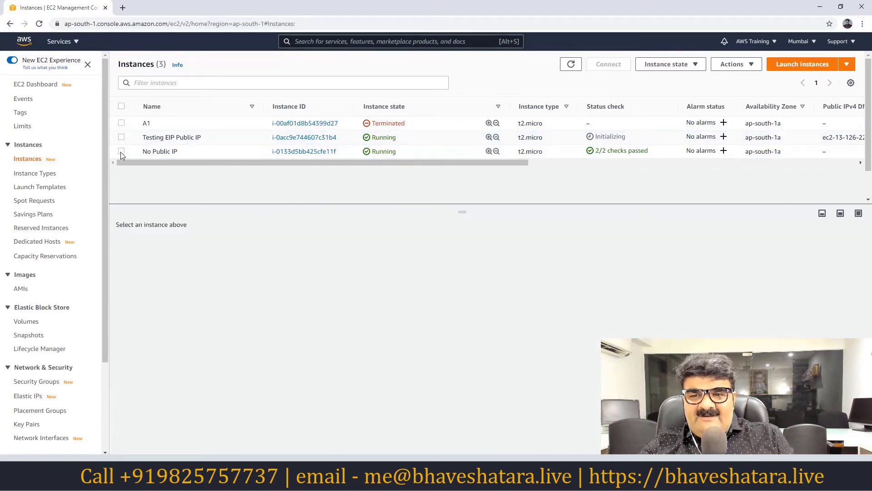
left_click(121, 151)
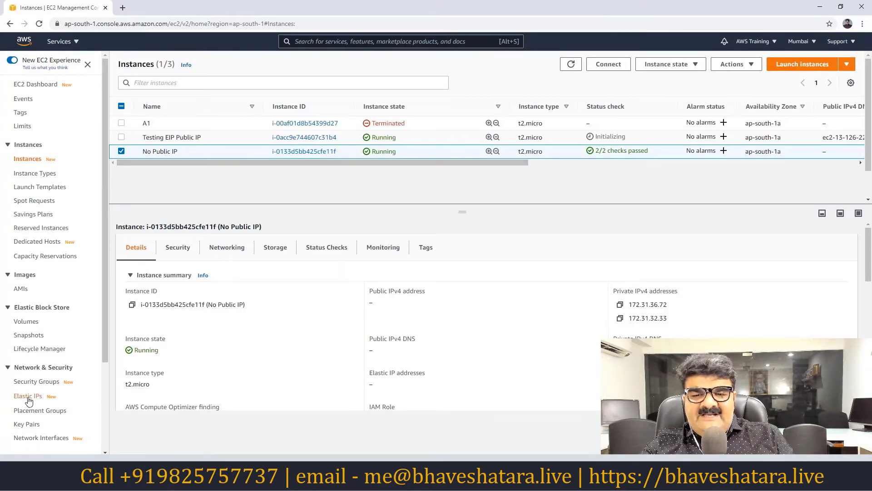
right_click(63, 40)
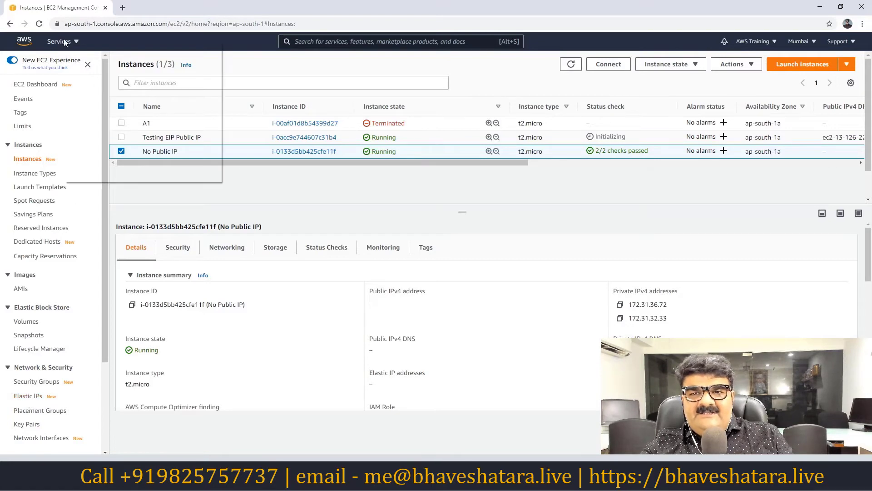
Open the VPC console in a new browser tab from the services list.
left_click(55, 43)
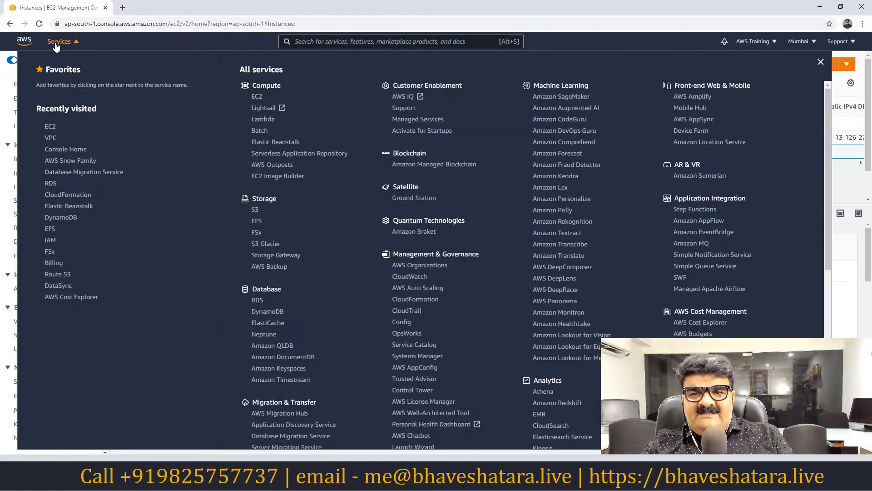
right_click(50, 142)
left_click(75, 148)
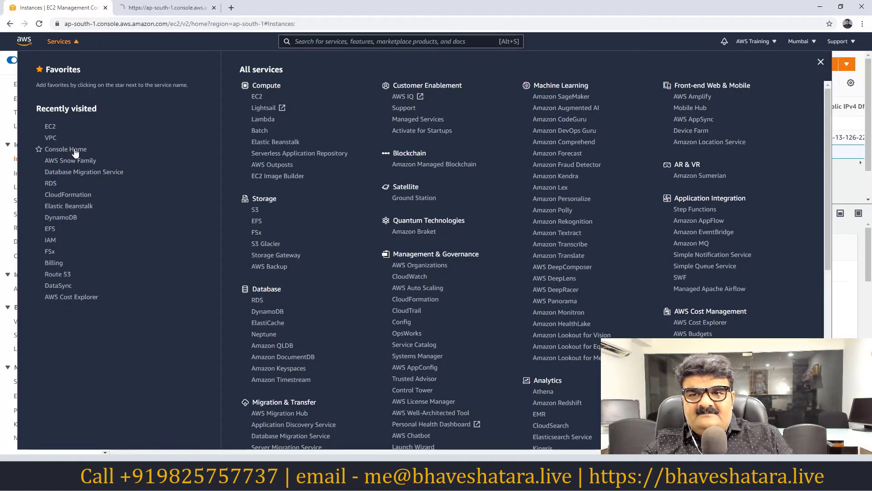
left_click(156, 13)
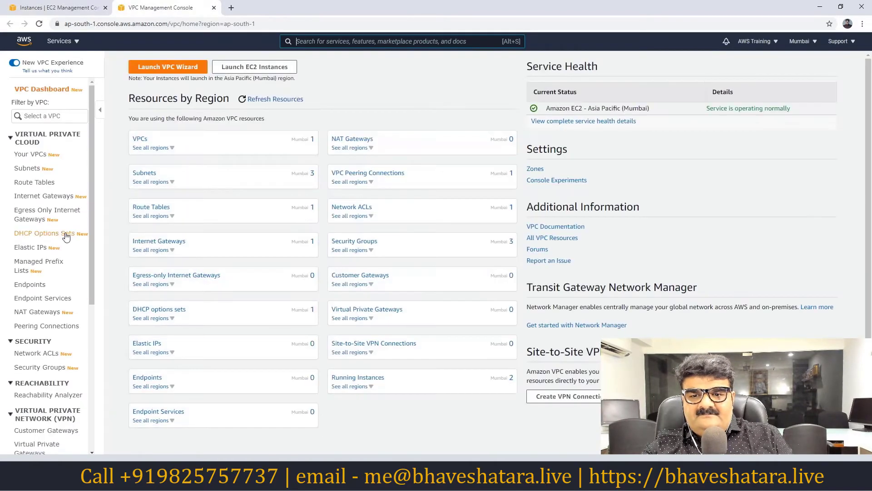
Go to the Elastic IPs page from the VPC sidebar.
scroll(68, 241, "down", 5)
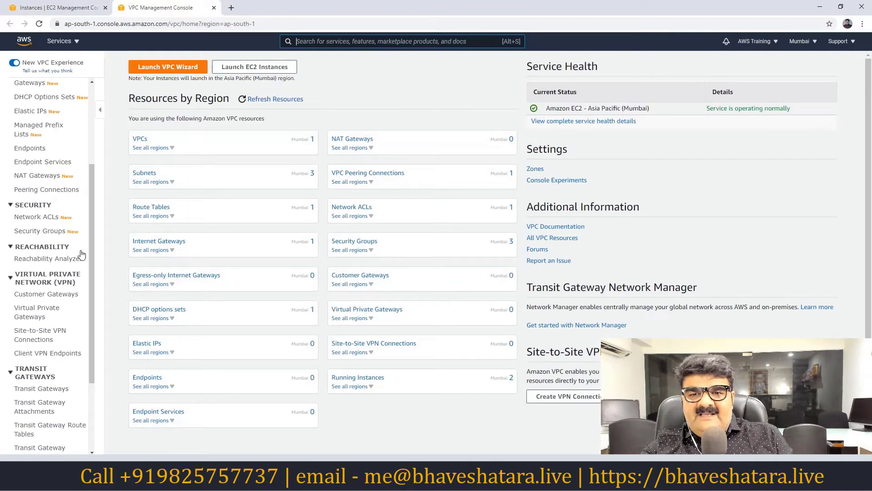
scroll(75, 246, "down", 1)
scroll(75, 246, "down", 3)
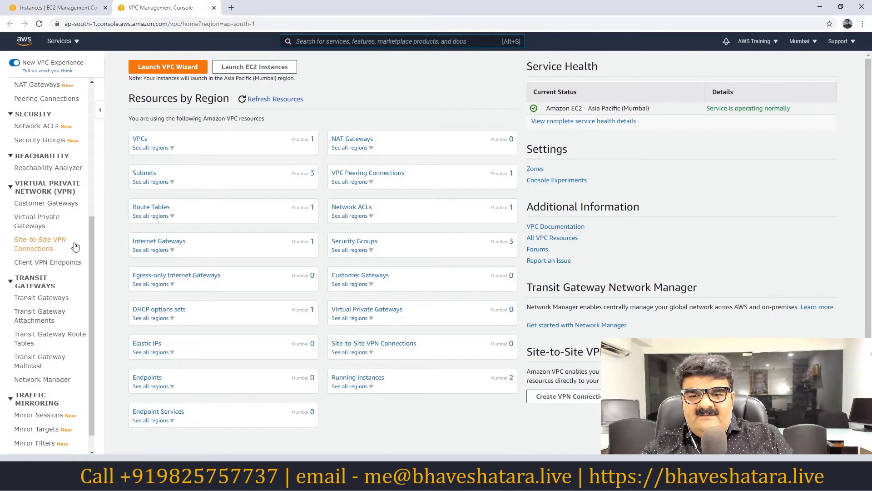
scroll(75, 246, "up", 4)
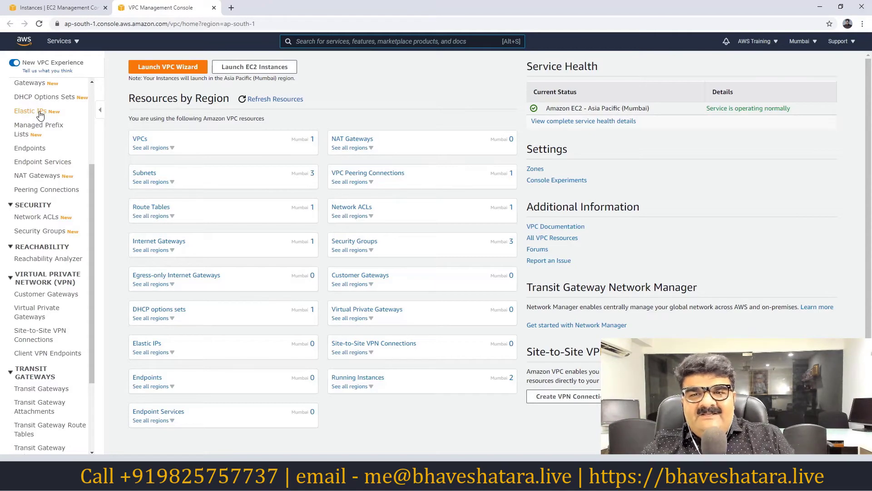
scroll(55, 162, "up", 5)
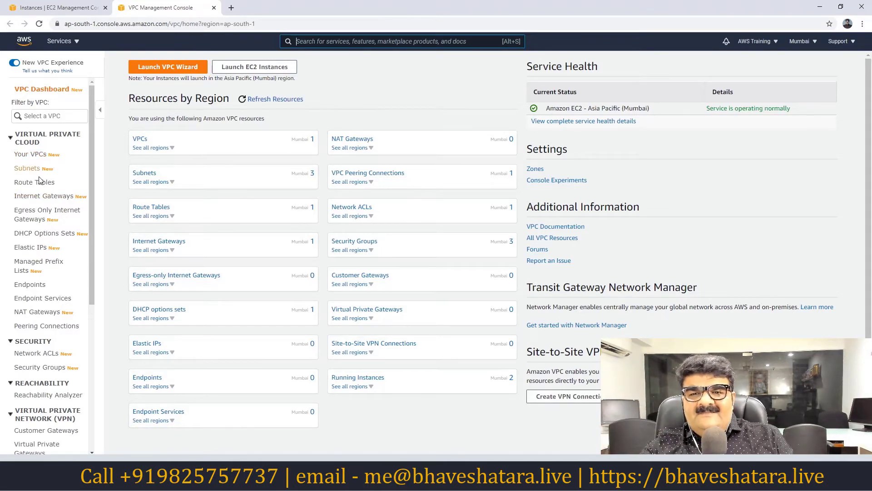
left_click(32, 251)
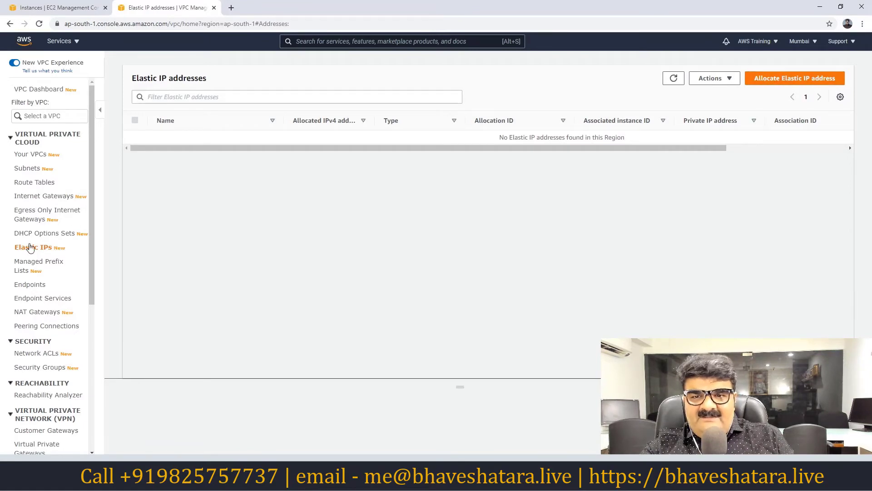
Allocate Elastic IP 65.1.71.92 from Amazon's pool of IPv4 addresses.
left_click(782, 82)
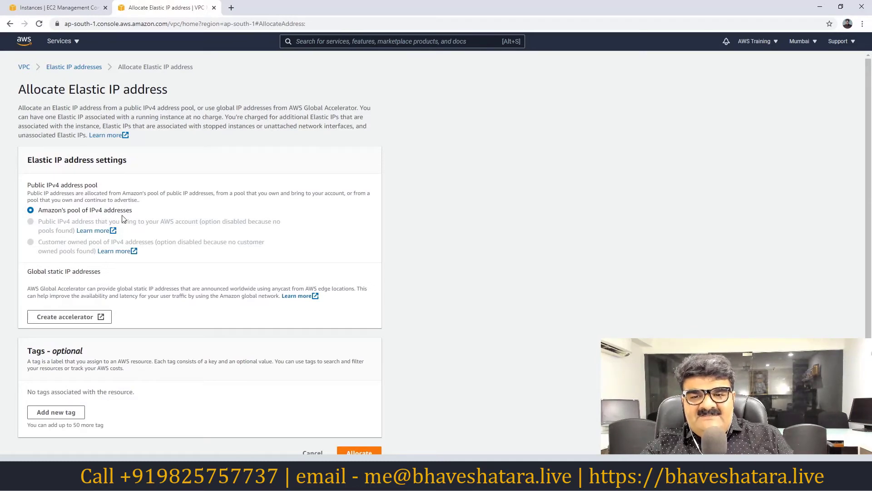
scroll(123, 220, "down", 1)
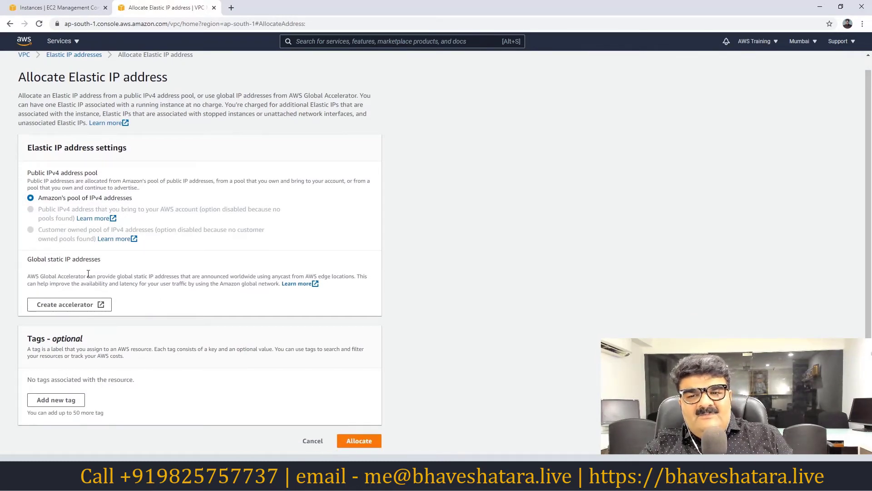
left_click(357, 441)
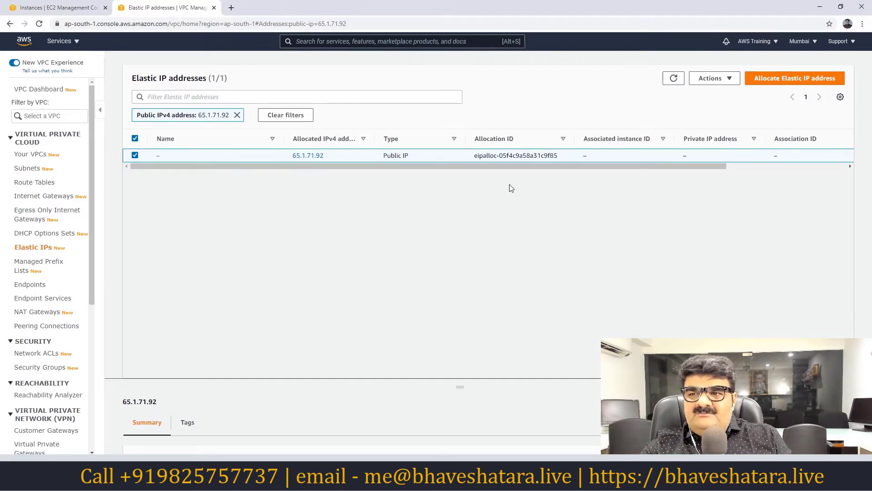
left_click(782, 78)
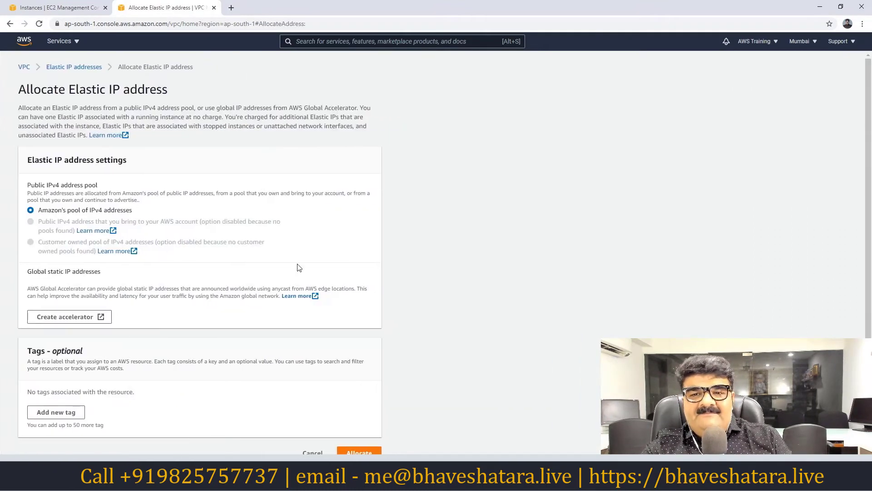
scroll(127, 286, "down", 1)
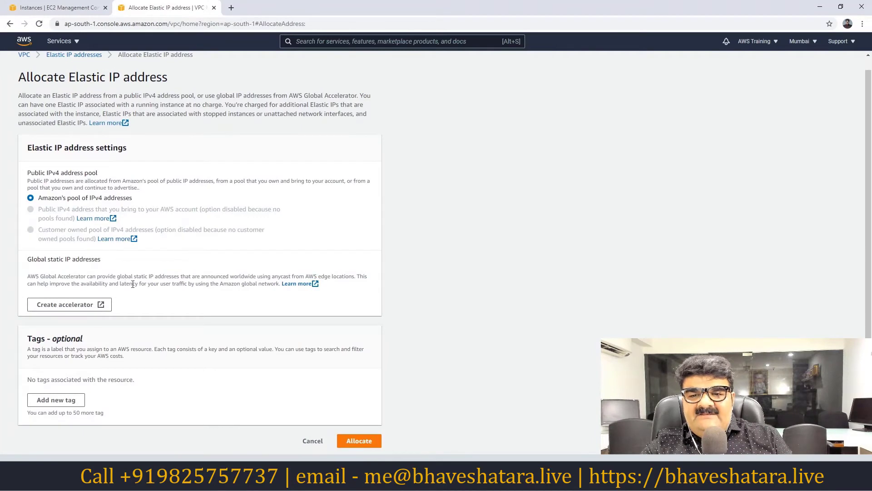
left_click(347, 441)
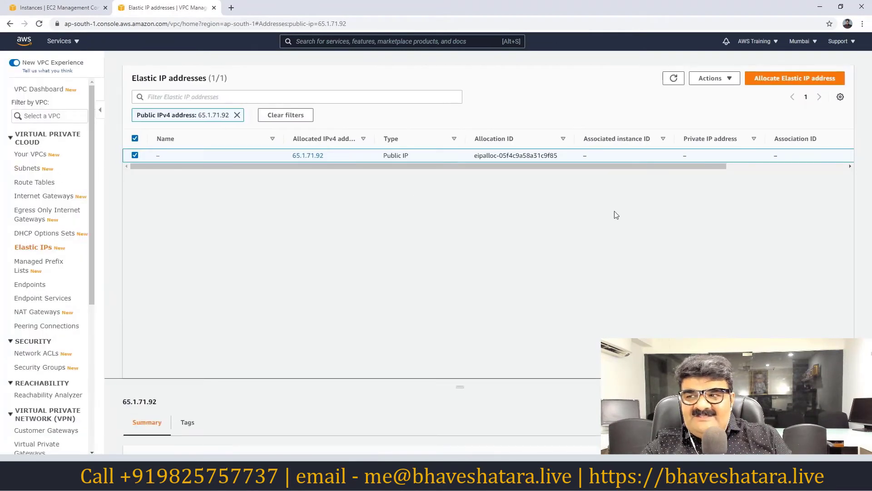
left_click(713, 78)
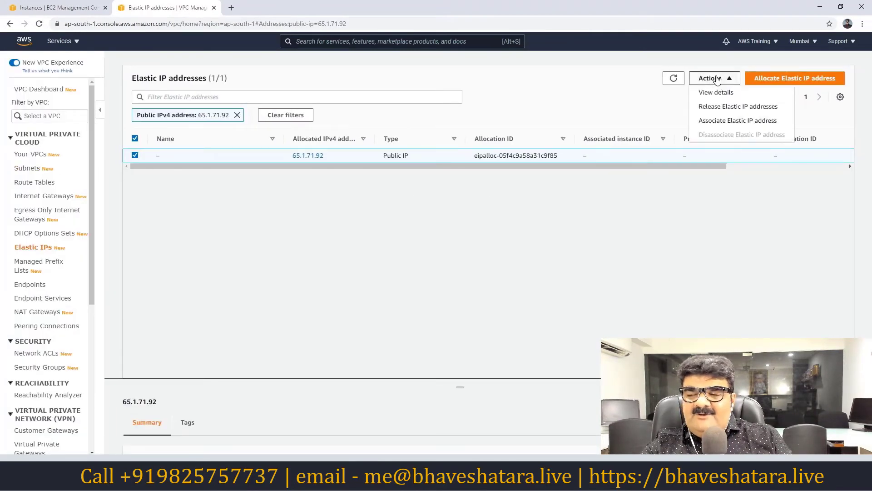
Open the Associate Elastic IP form for 65.1.71.92, comparing Instance and Network interface targets.
left_click(716, 121)
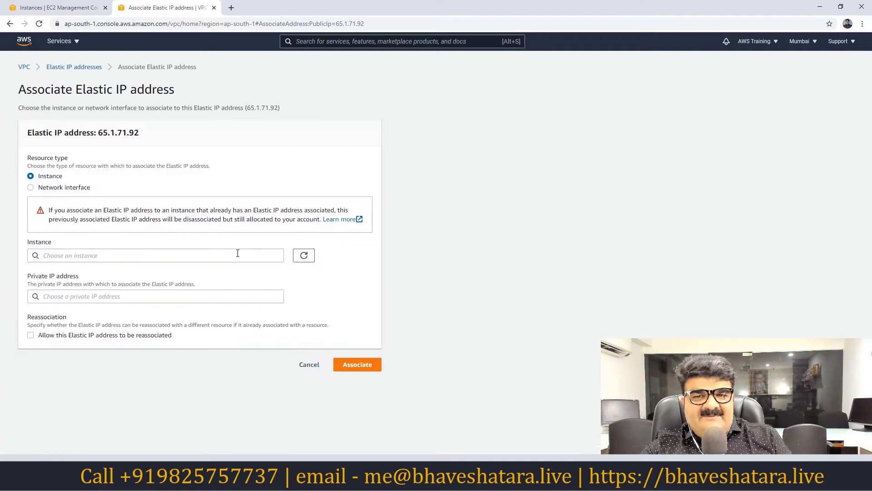
left_click(59, 190)
left_click(108, 255)
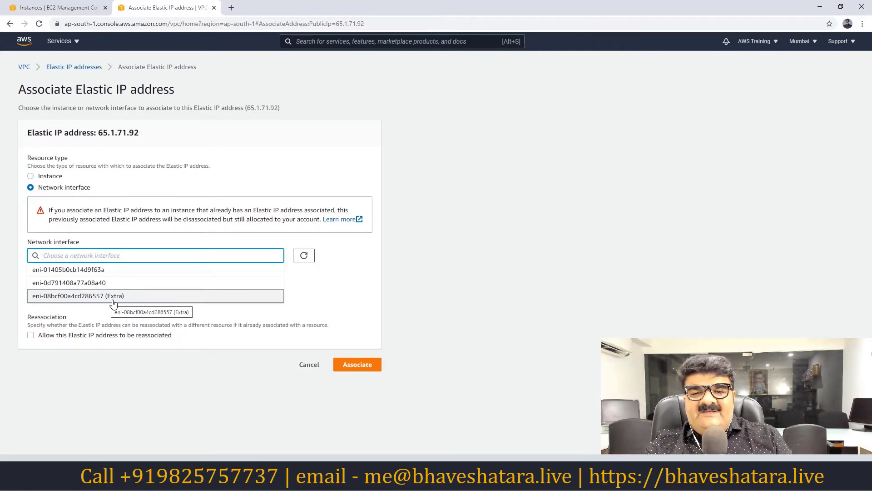
left_click(59, 177)
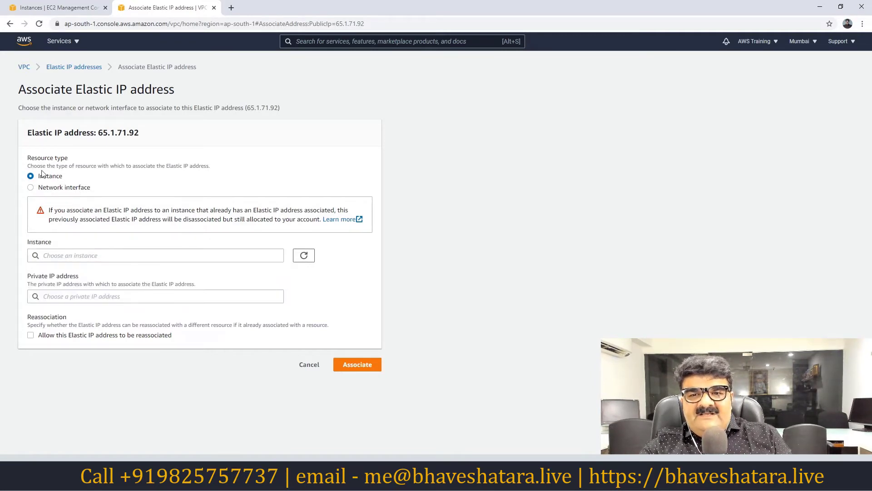
left_click(58, 188)
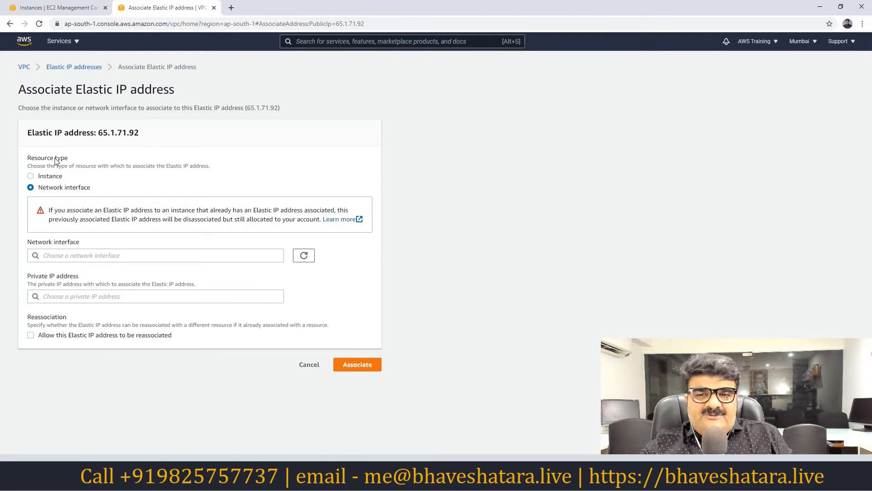
left_click(46, 179)
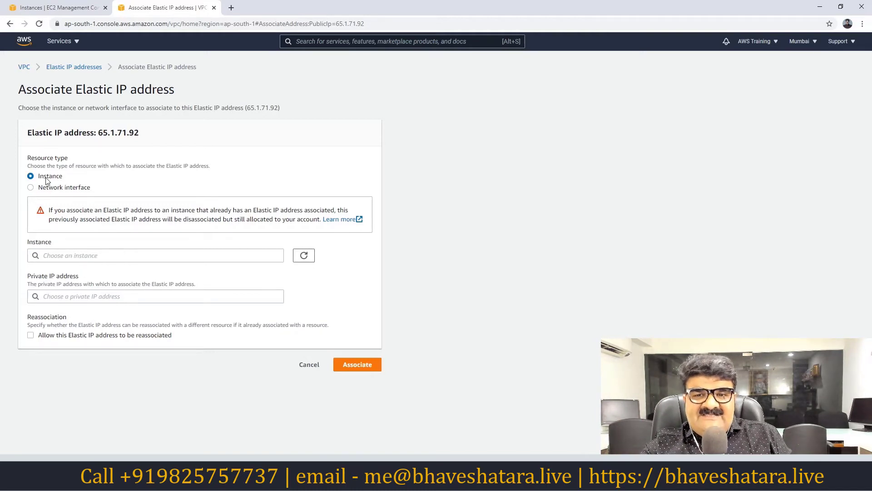
left_click(98, 254)
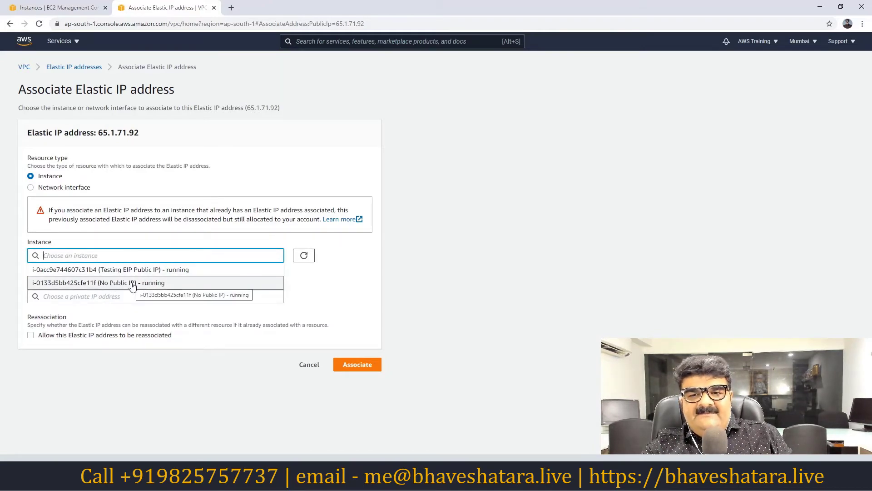
left_click(128, 315)
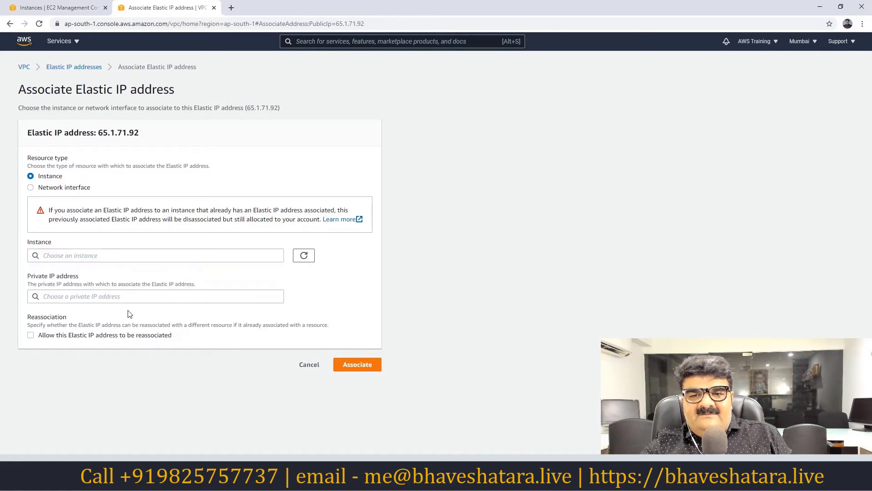
left_click(101, 296)
left_click(180, 281)
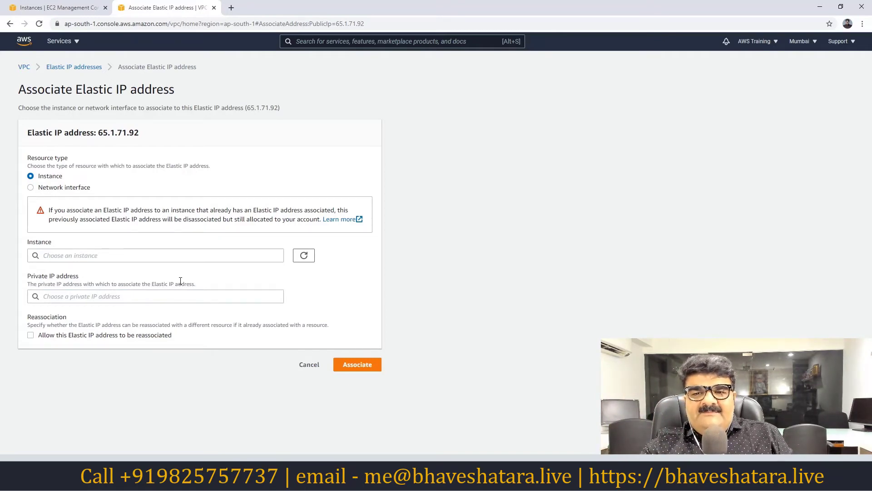
Try associating 65.1.71.92 with instance i-0133d5bb425cfe11f (No Public IP), which fails.
left_click(119, 254)
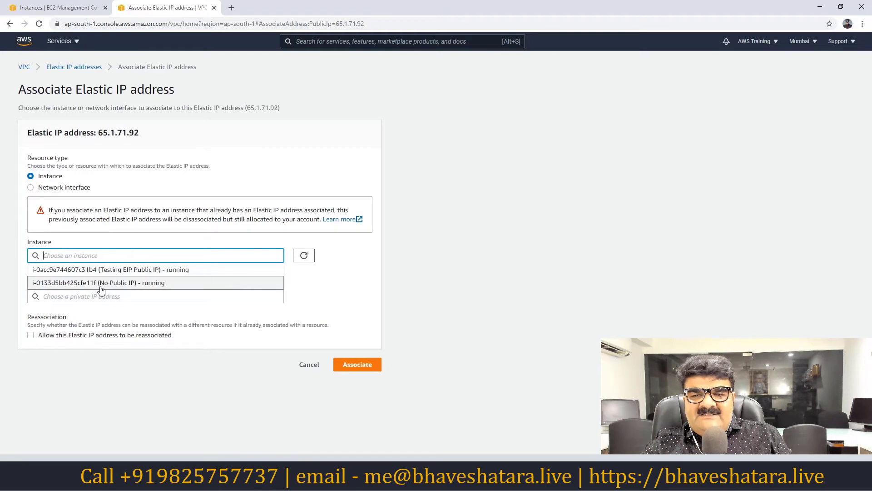
left_click(128, 284)
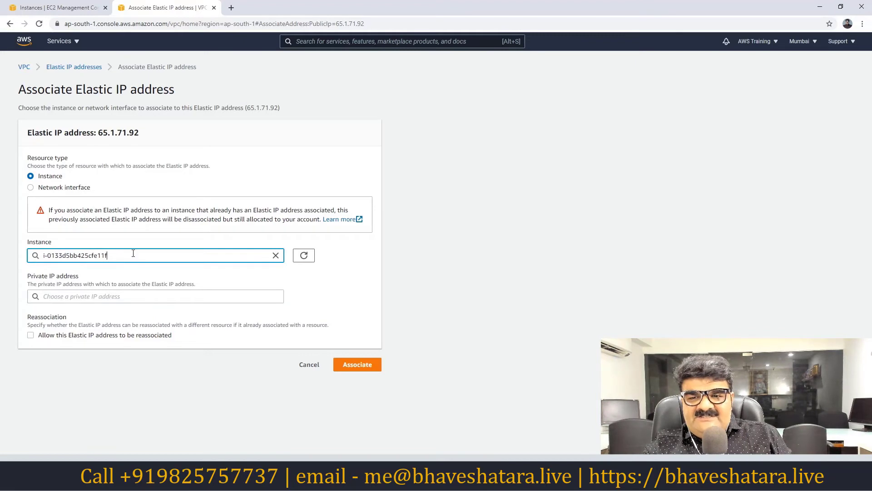
left_click(209, 270)
left_click(264, 256)
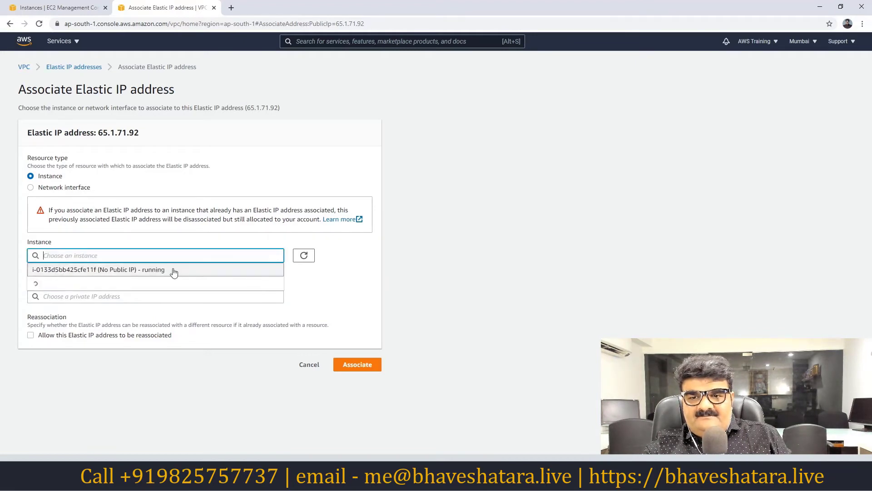
left_click(73, 285)
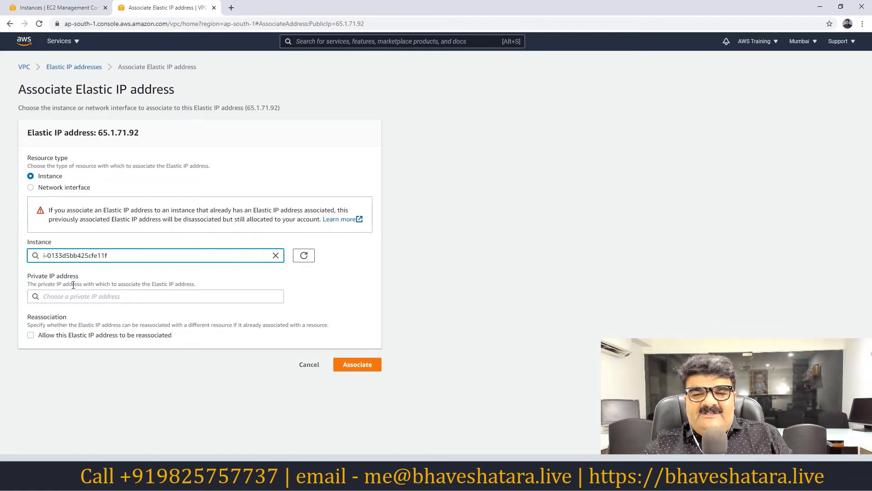
left_click(358, 368)
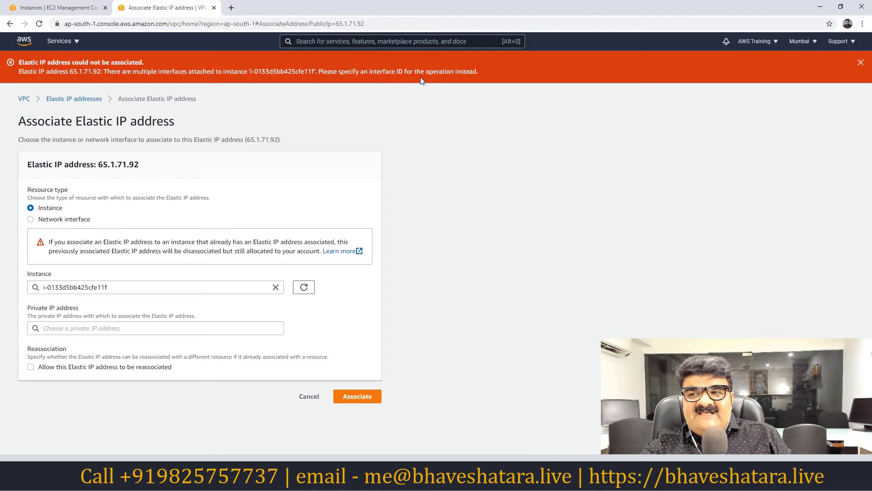
Associate 65.1.71.92 with the Extra network interface eni-08bcf00a4cd286557.
left_click(51, 220)
left_click(69, 287)
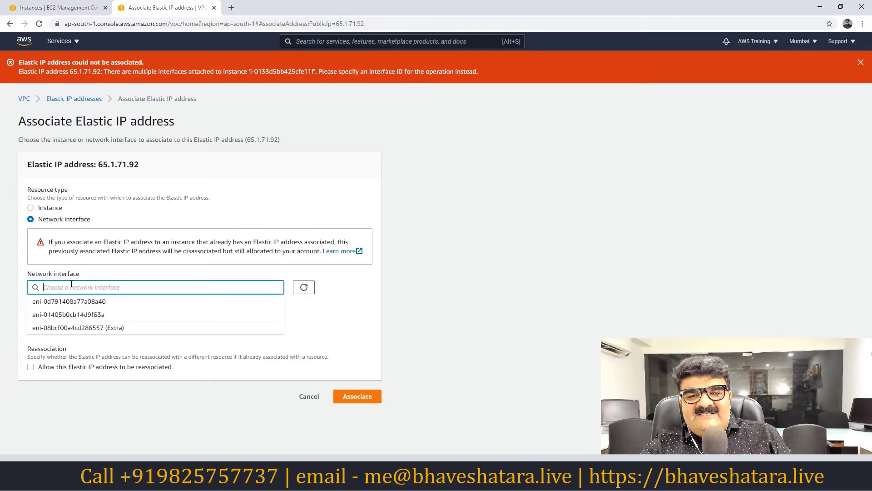
left_click(99, 328)
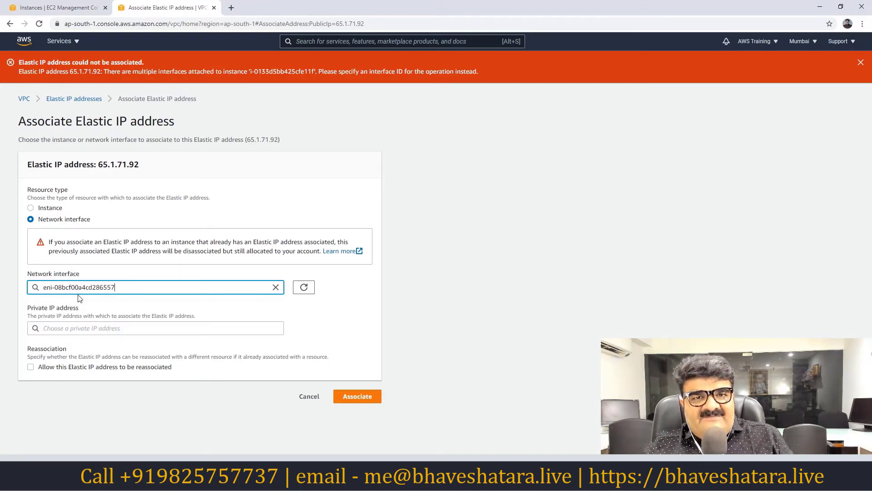
left_click(51, 209)
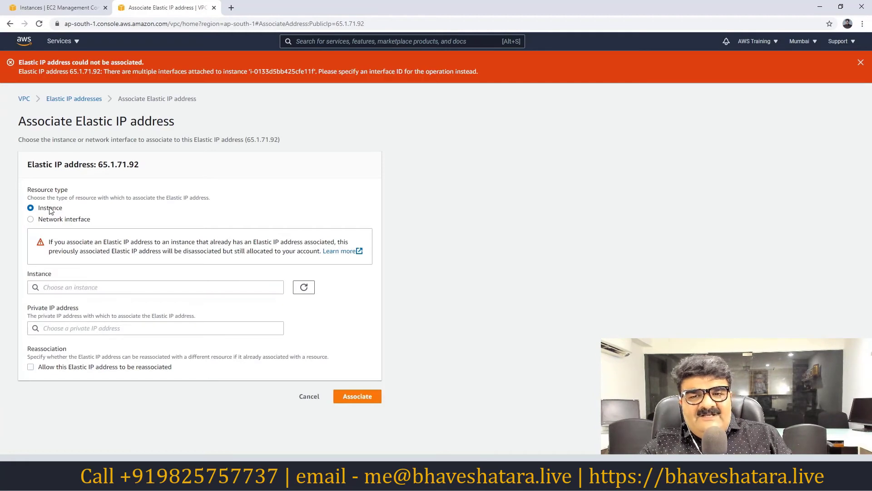
left_click(84, 287)
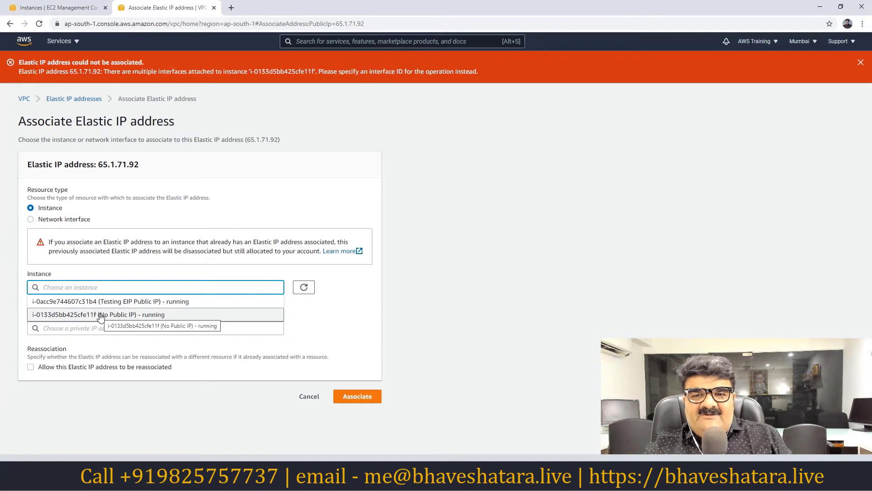
left_click(31, 219)
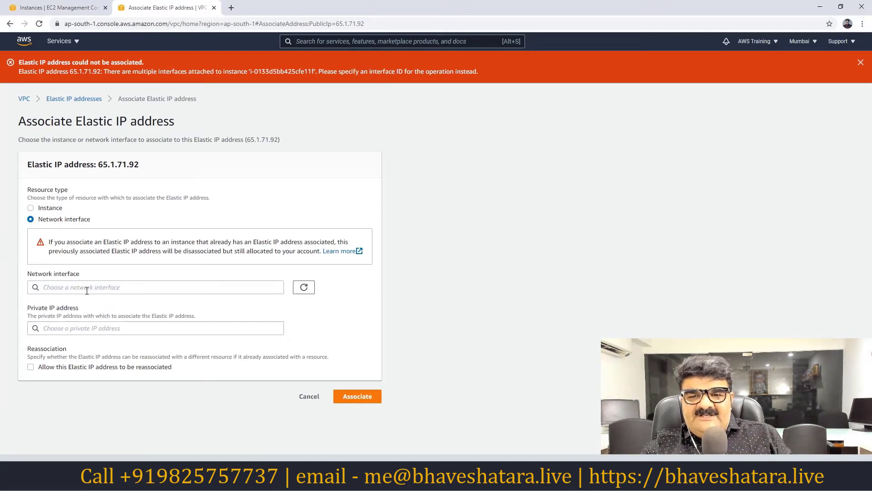
left_click(87, 290)
left_click(99, 328)
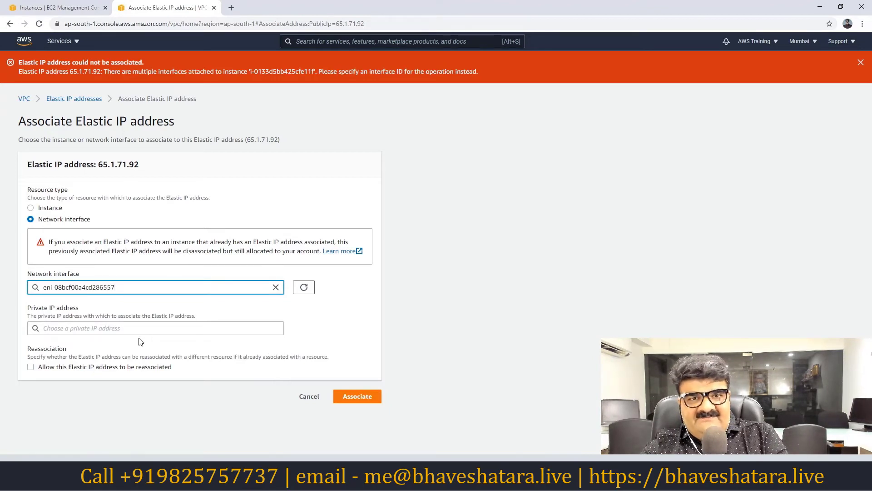
left_click(355, 395)
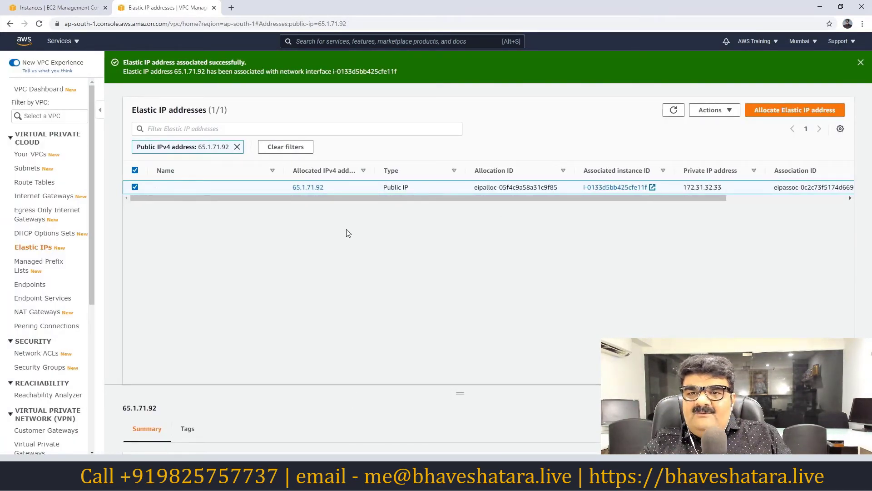
Refresh the EC2 instance list and check No Public IP's details show Elastic IP 65.1.71.92.
left_click(65, 10)
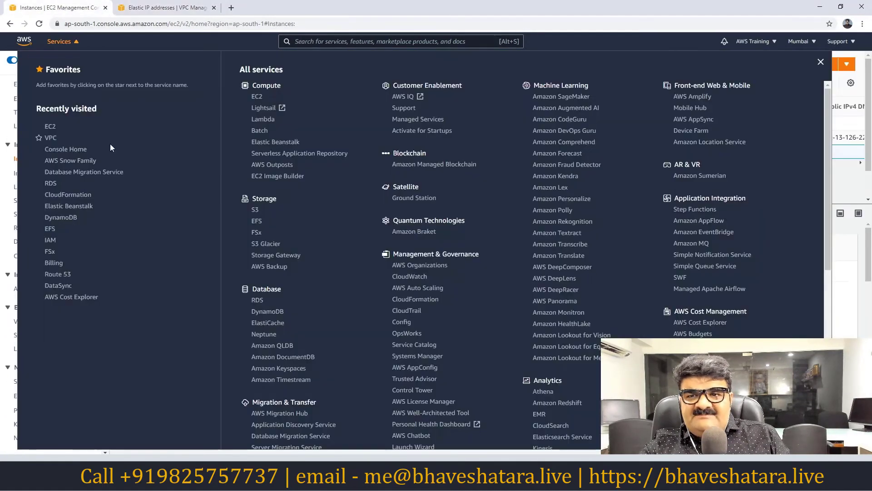
left_click(4, 84)
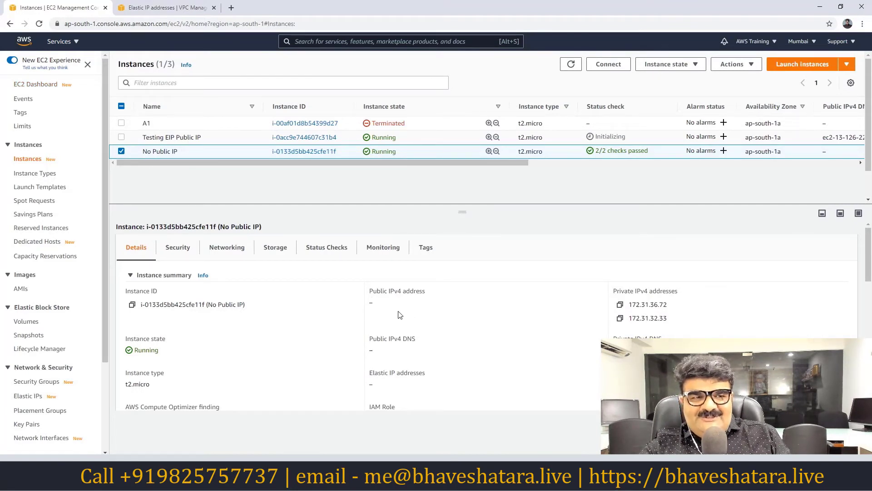
left_click(39, 24)
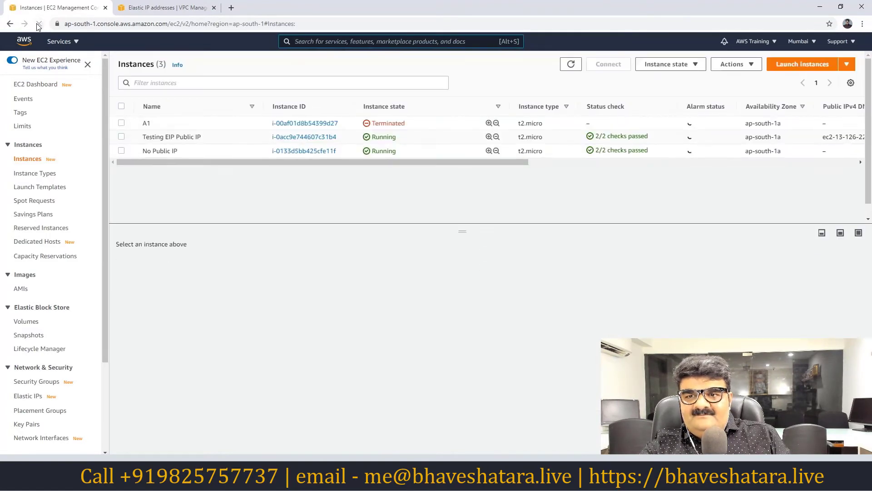
left_click(121, 151)
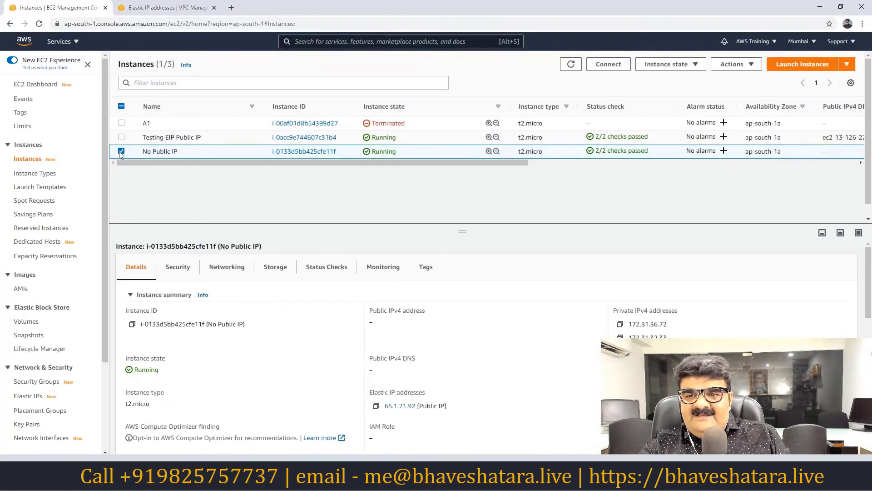
left_click(121, 151)
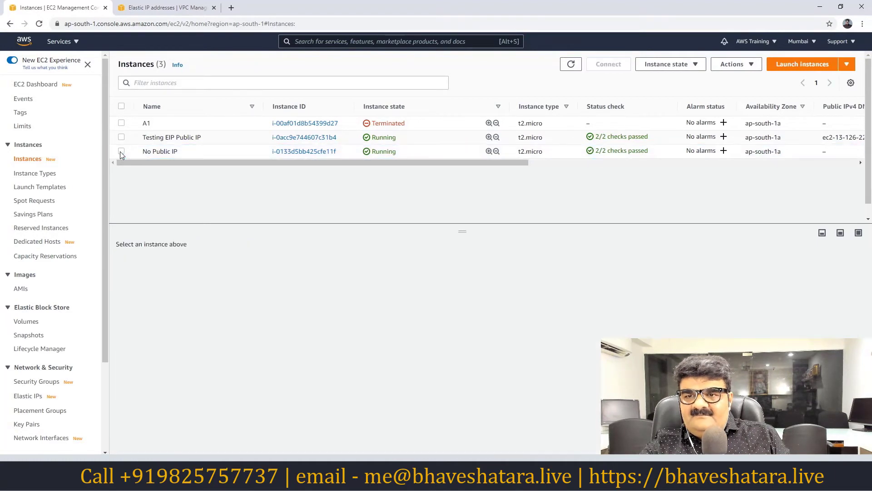
left_click(39, 23)
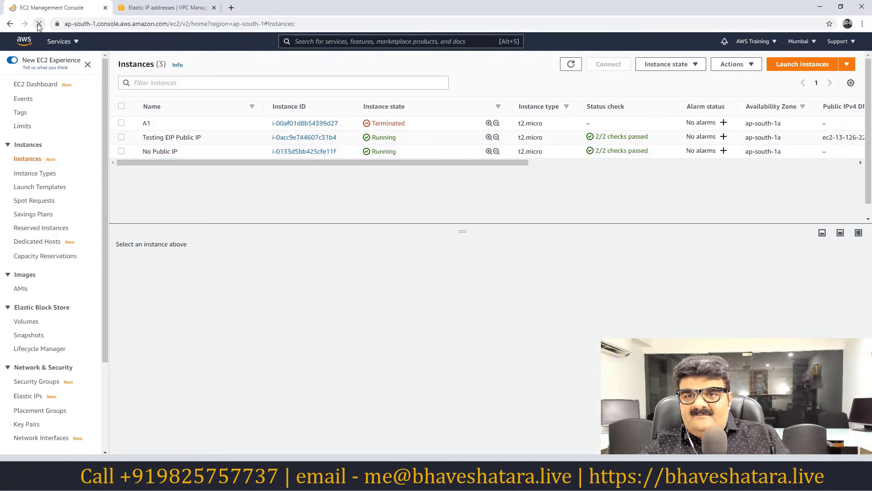
left_click(121, 151)
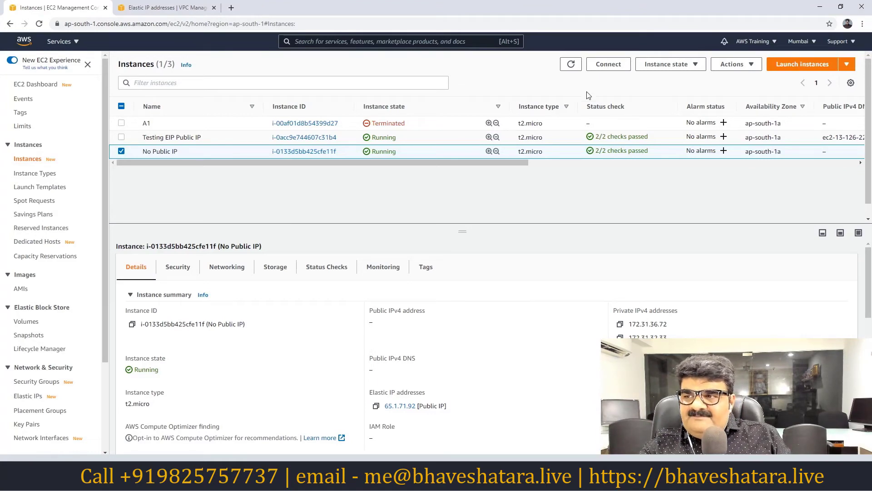
Download and open the RDP client file for the No Public IP instance.
left_click(604, 65)
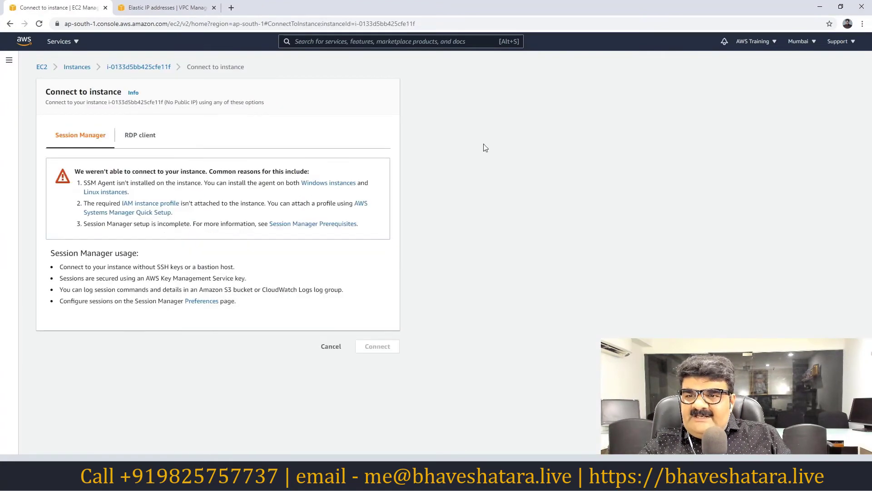
left_click(140, 141)
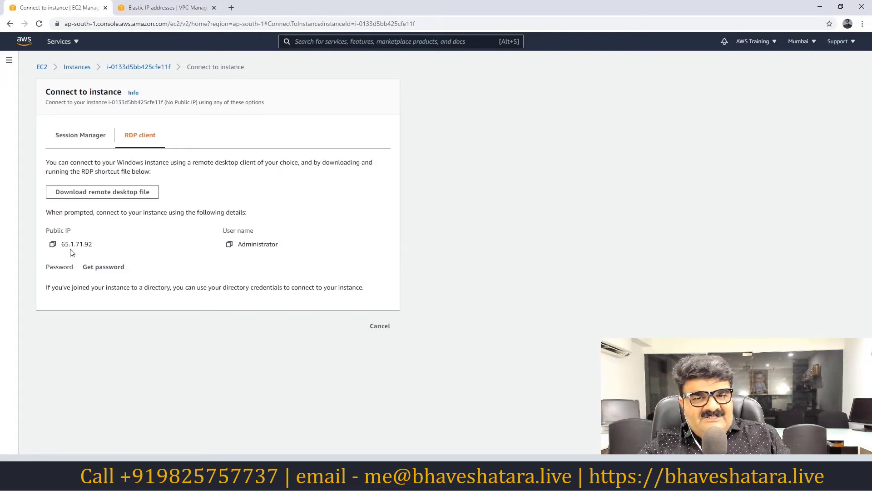
left_click(101, 196)
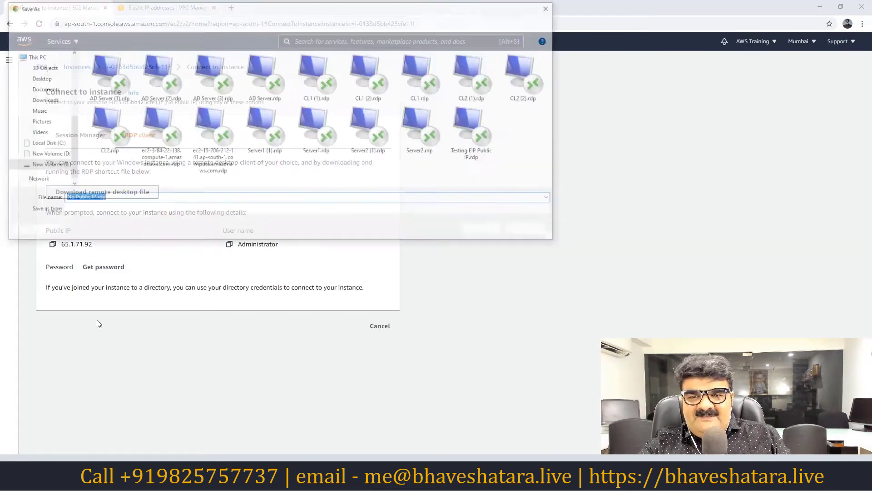
left_click(485, 230)
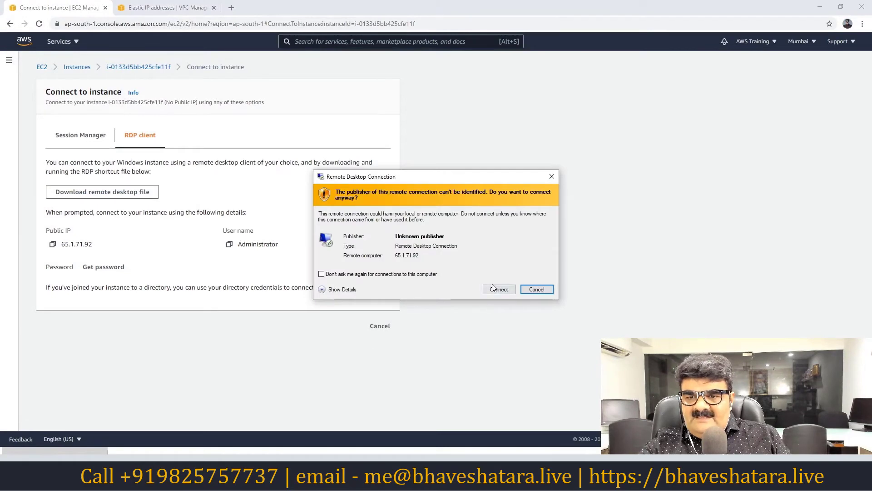
left_click(498, 289)
Decrypt the Windows Administrator password with the 8pm.pem key and copy it.
left_click(115, 272)
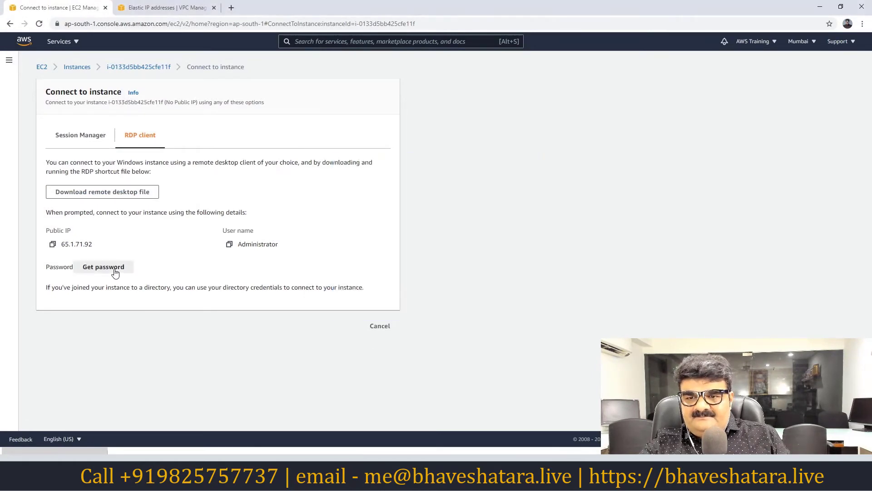
left_click(73, 205)
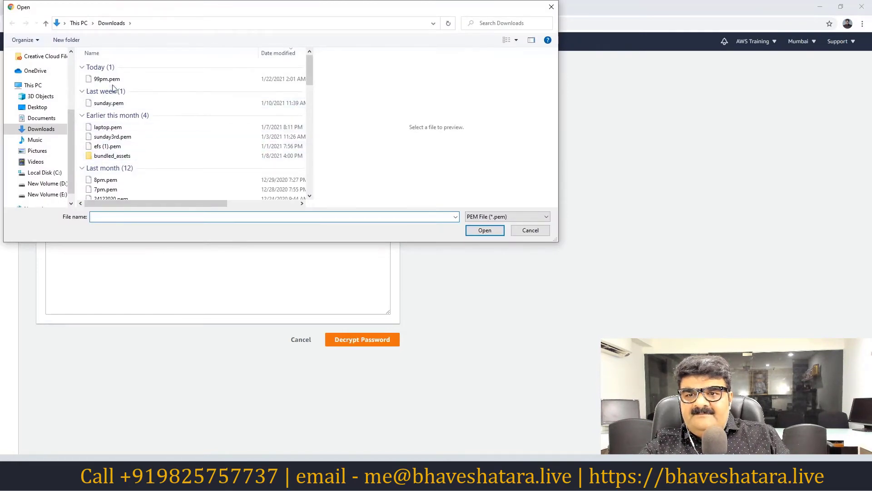
left_click(113, 180)
double_click(113, 181)
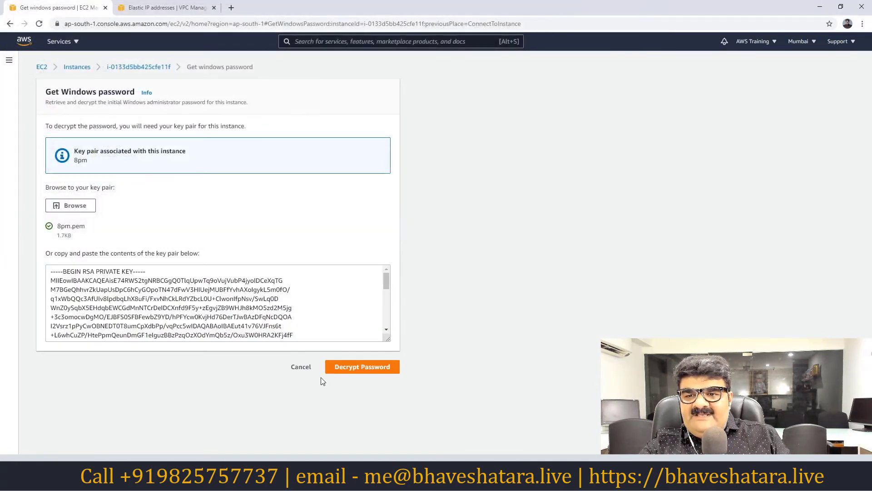
left_click(342, 368)
left_click(52, 275)
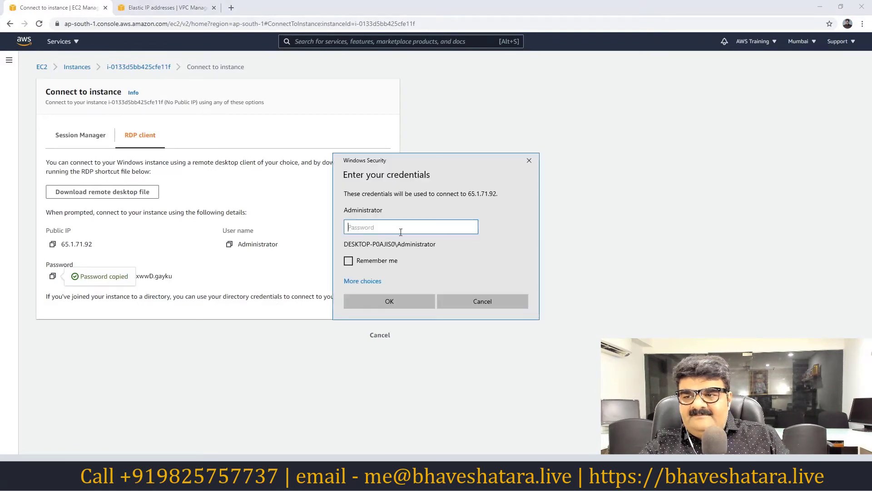
Paste the password to connect to 65.1.71.92, accept the certificate, and minimize the session.
key("ctrl+v")
left_click(389, 300)
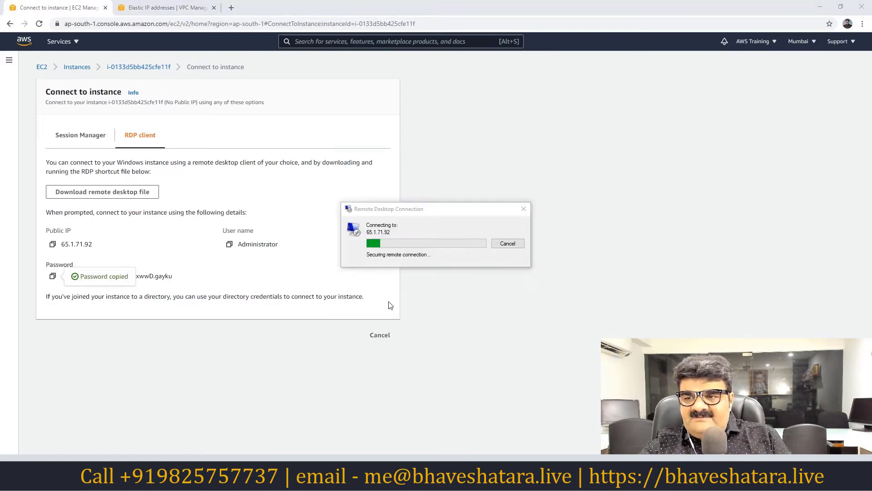
left_click(457, 316)
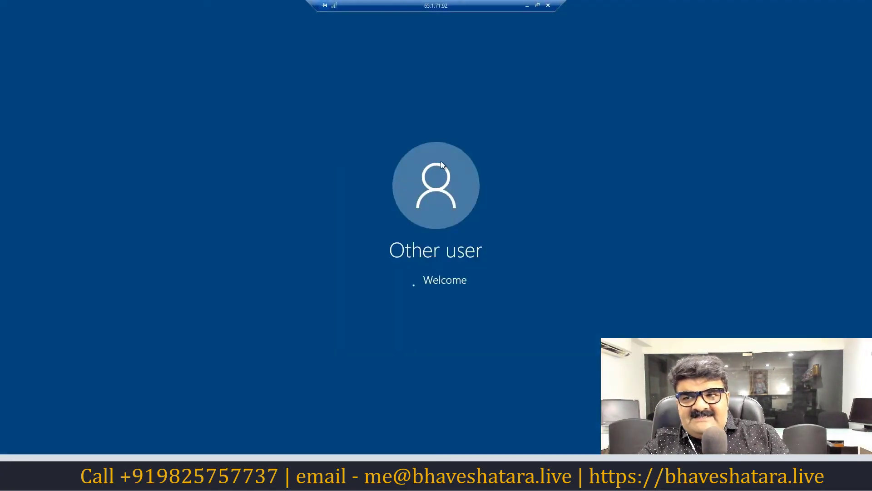
left_click(526, 6)
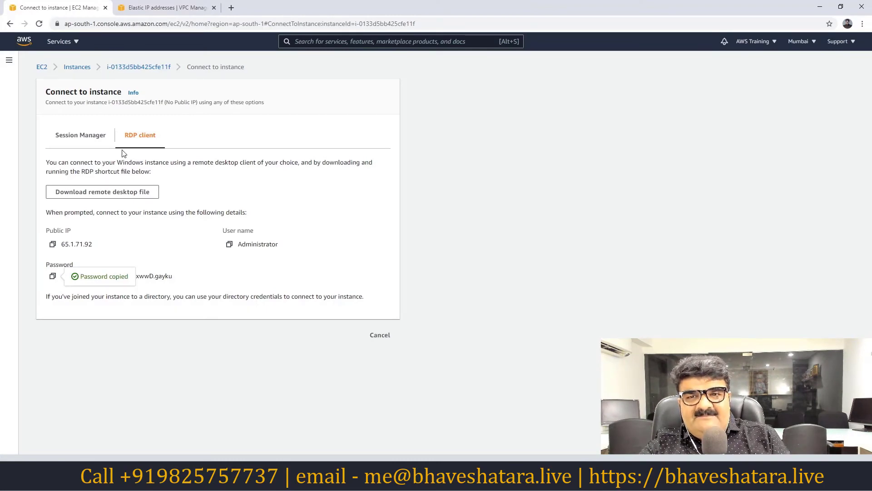
Copy No Public IP's Elastic IP 65.1.71.92 onto a new line in the Notepad notes.
left_click(77, 67)
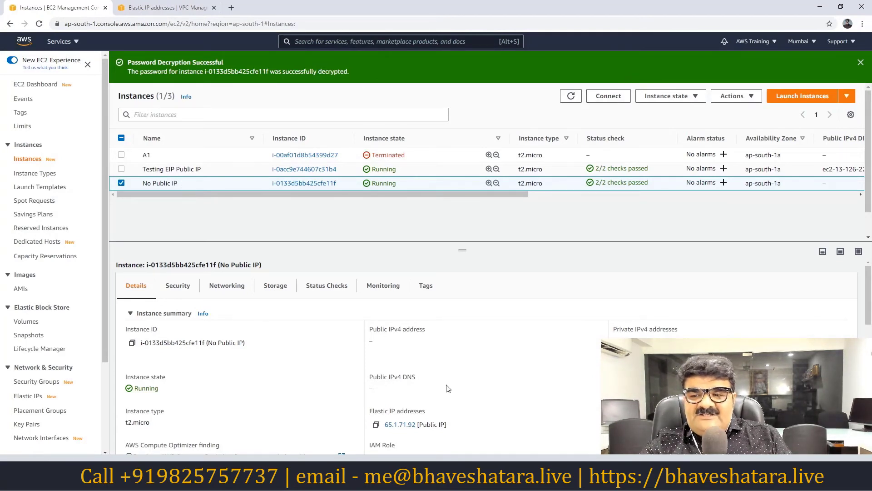
left_click(376, 427)
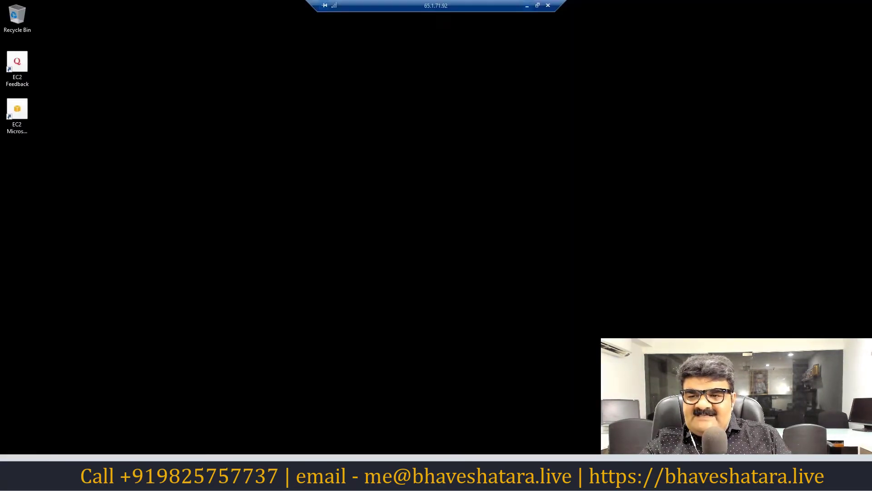
left_click(527, 6)
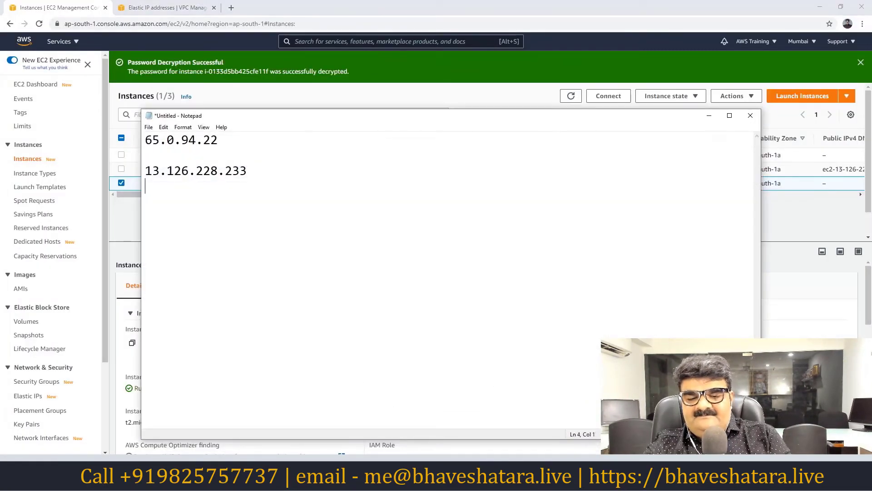
key("Return")
key("Return")
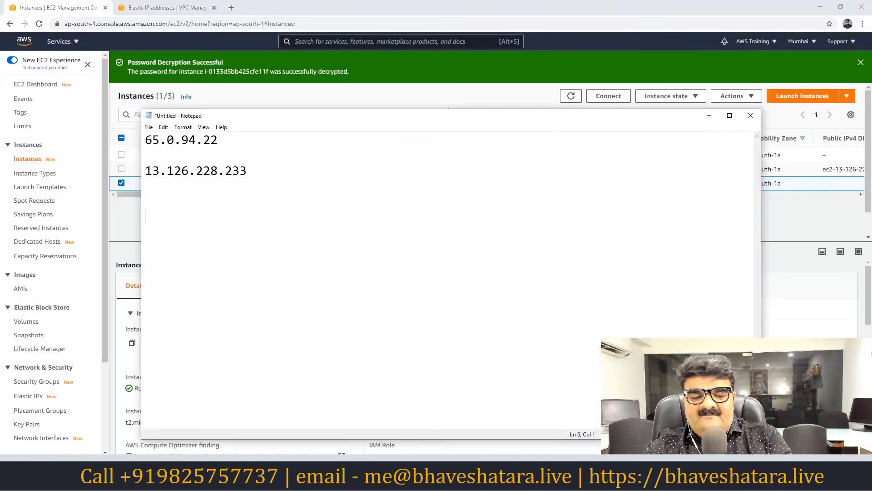
key("ctrl+v")
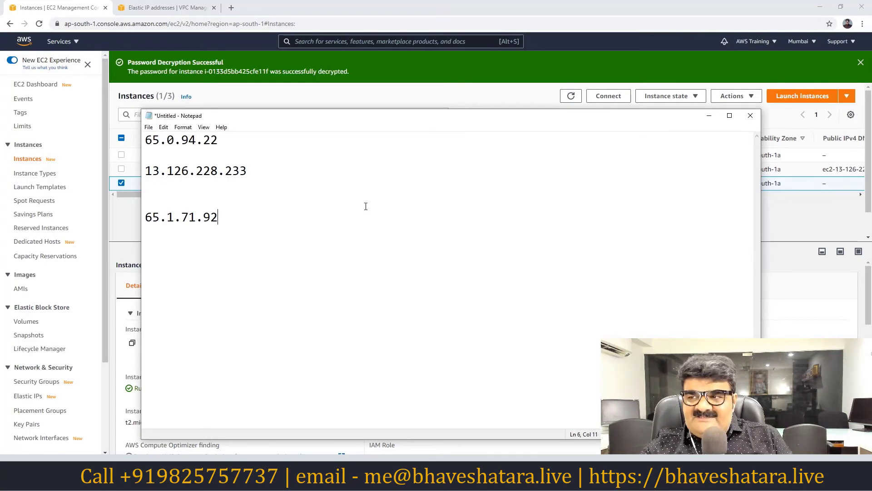
left_click(709, 115)
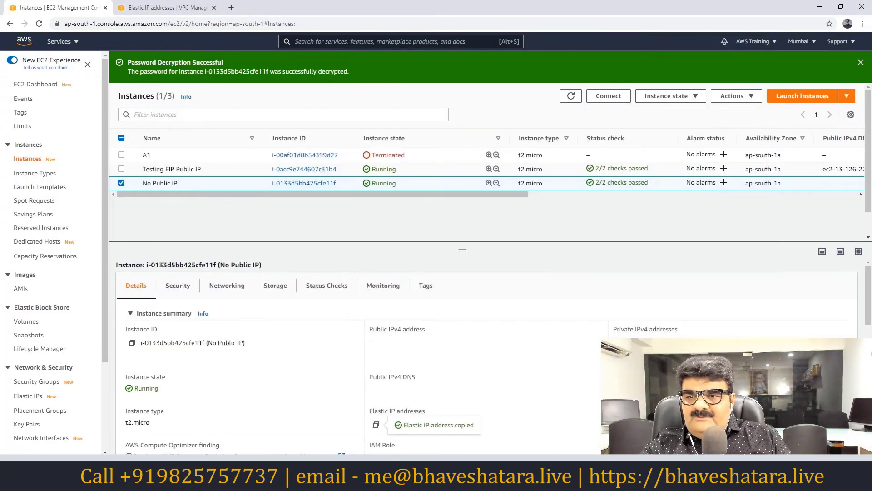
Stop the No Public IP instance and refresh to view it stopped.
left_click(698, 97)
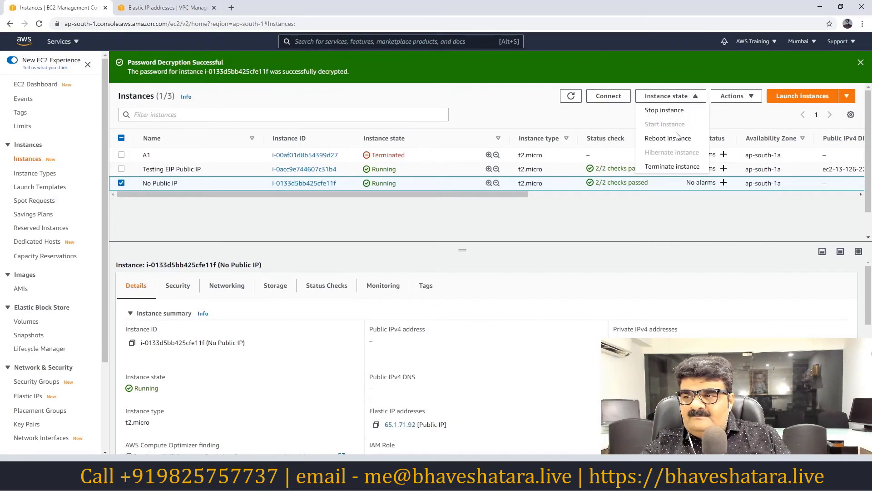
left_click(666, 111)
left_click(596, 299)
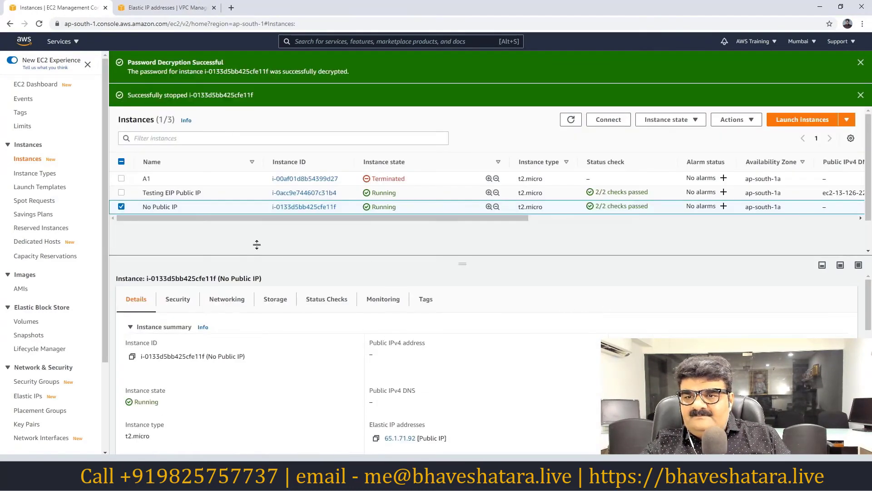
left_click(570, 120)
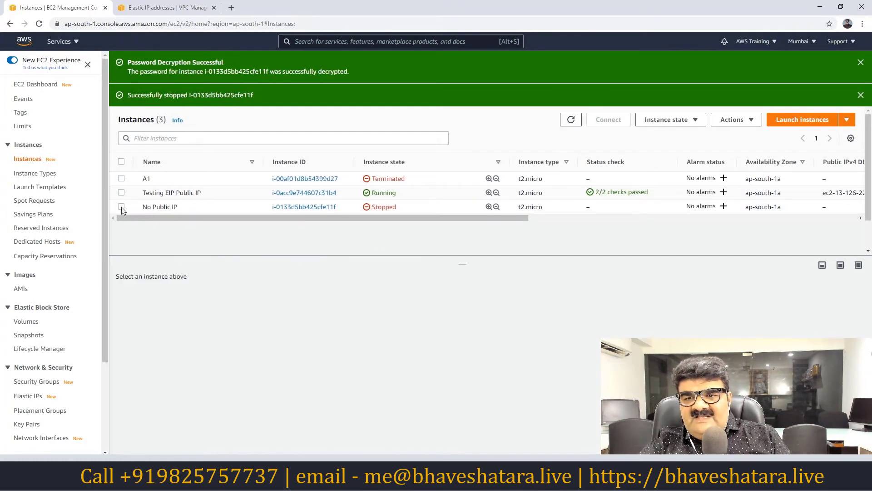
left_click(121, 206)
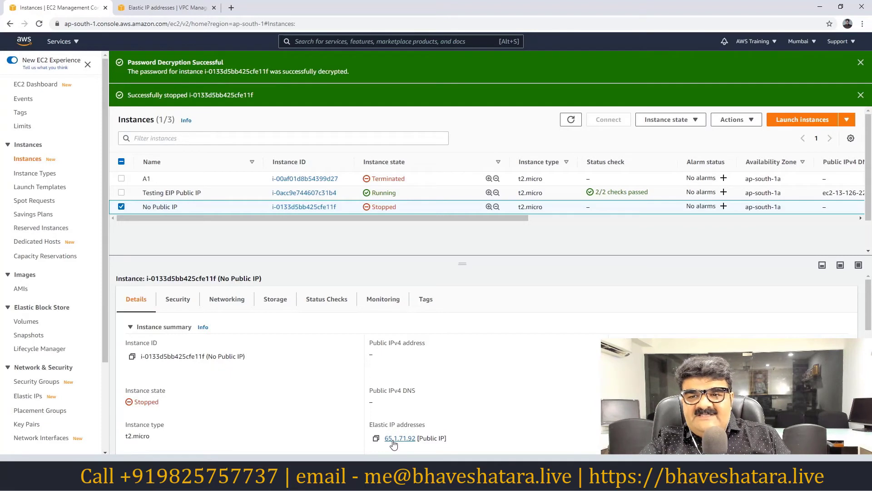
Start the No Public IP instance again.
left_click(682, 121)
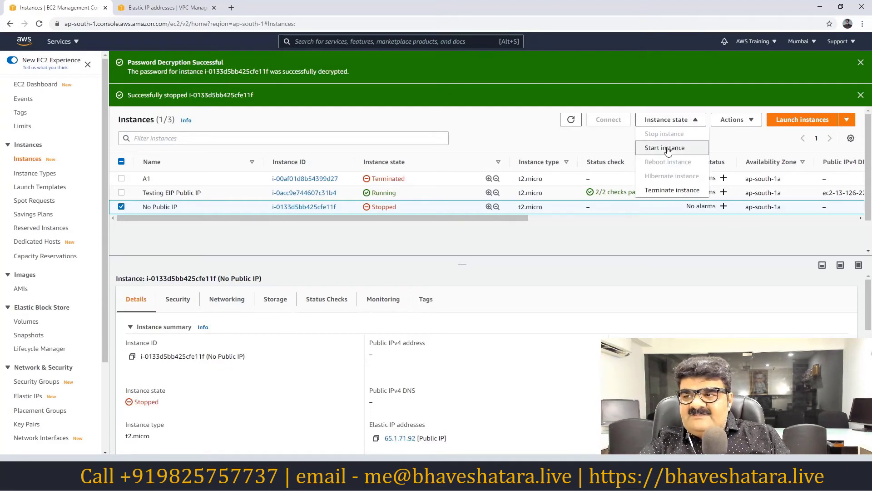
left_click(666, 148)
scroll(400, 373, "down", 2)
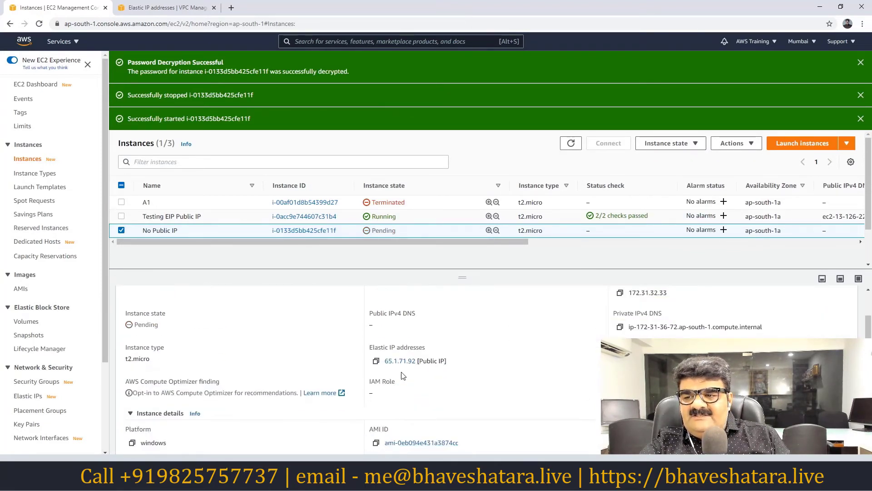
Paste Elastic IP 65.1.71.92 onto a new Notepad line after the restart, then minimize Notepad.
left_click(375, 361)
key("alt+Tab")
key("ctrl+v")
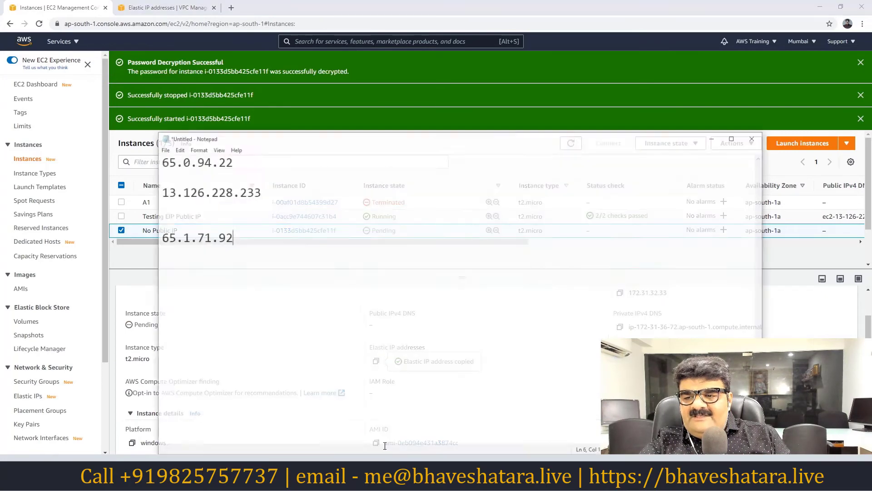
key("Return")
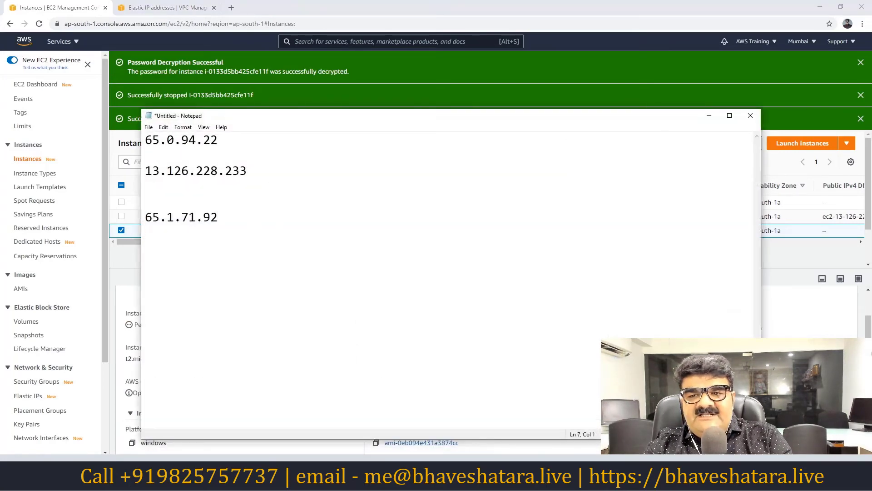
key("ctrl+v")
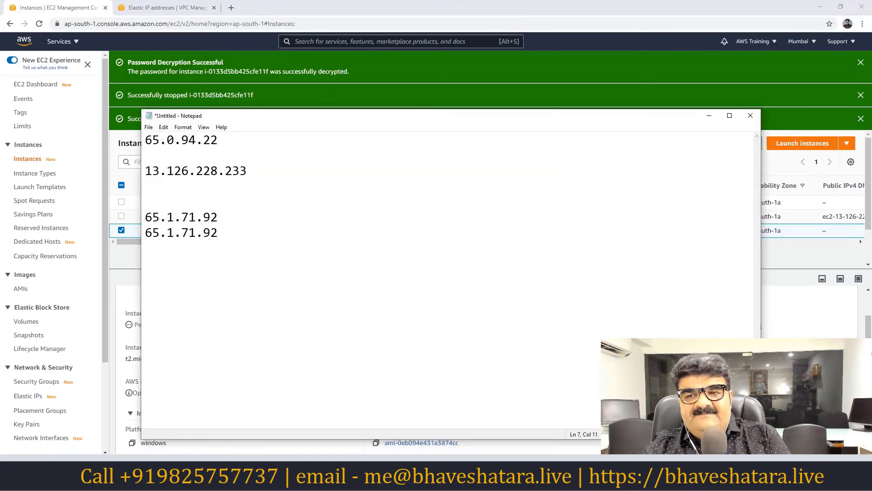
left_click(710, 115)
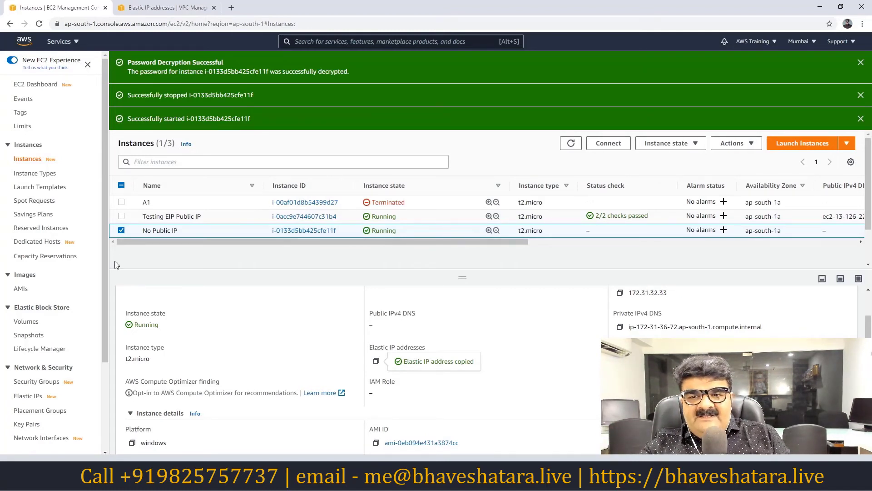
Select the Extra network interface and expand its details to the IP addresses section.
left_click(121, 231)
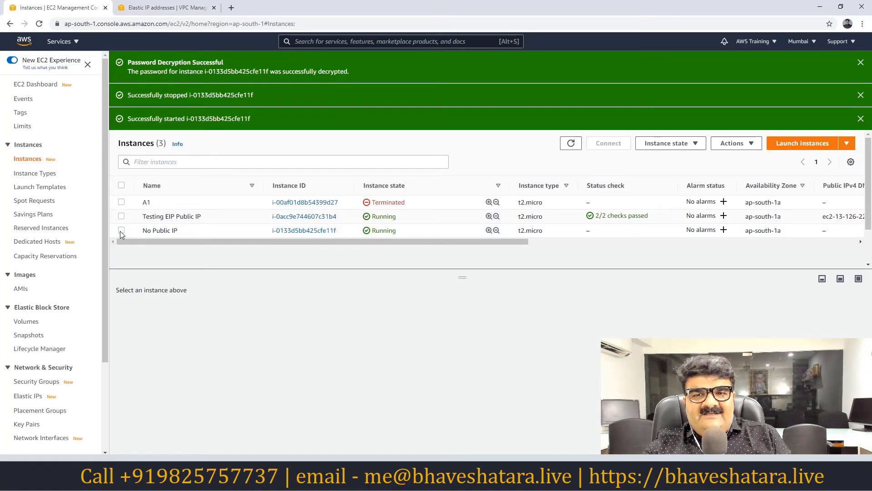
scroll(50, 346, "down", 2)
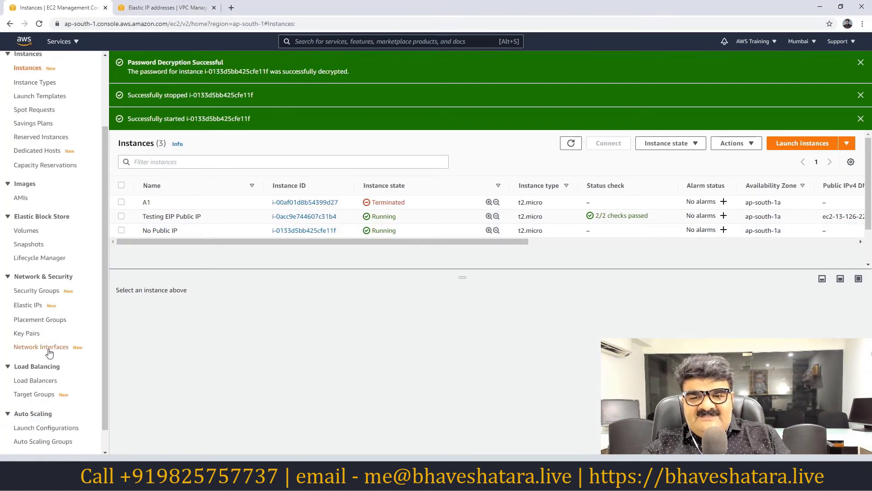
left_click(48, 347)
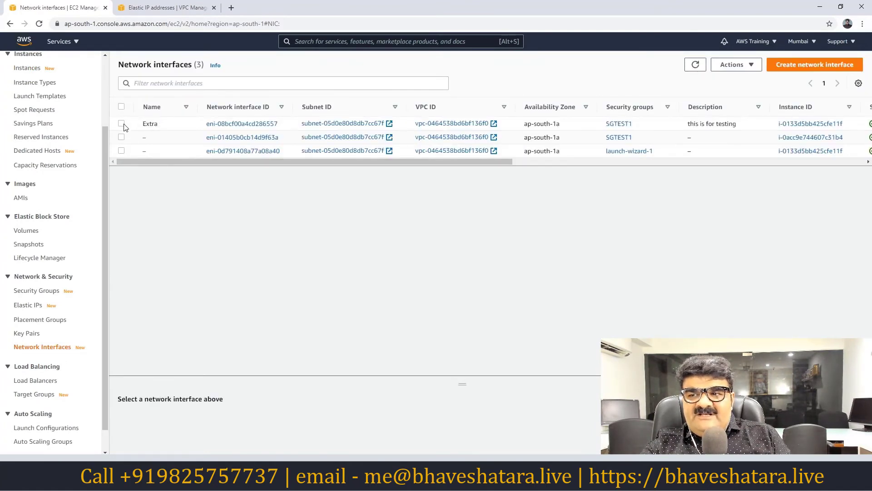
left_click(122, 124)
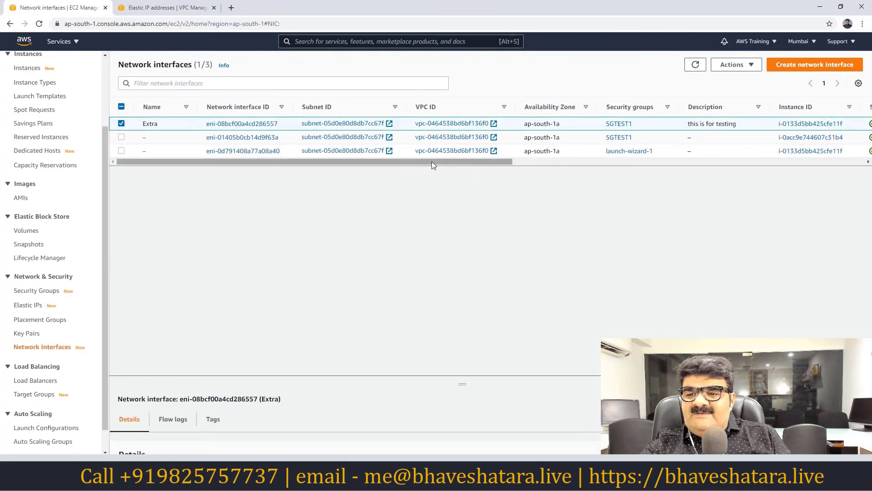
left_click_drag(461, 383, 444, 244)
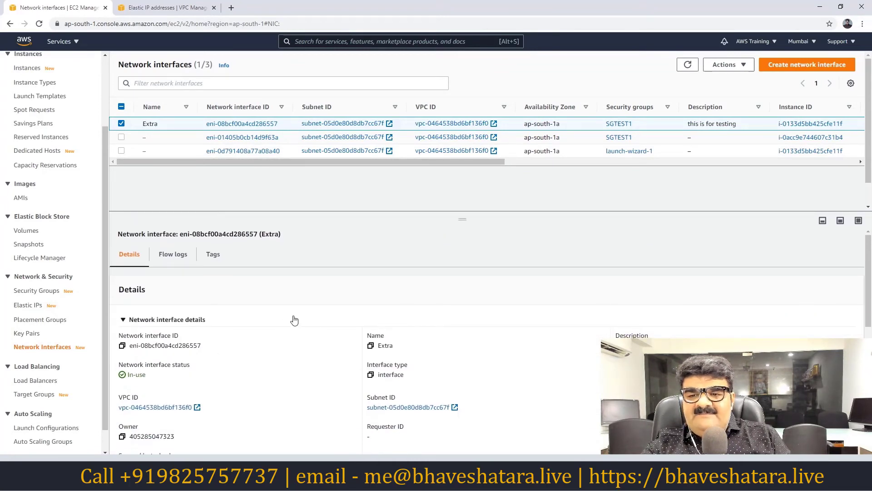
scroll(294, 320, "down", 4)
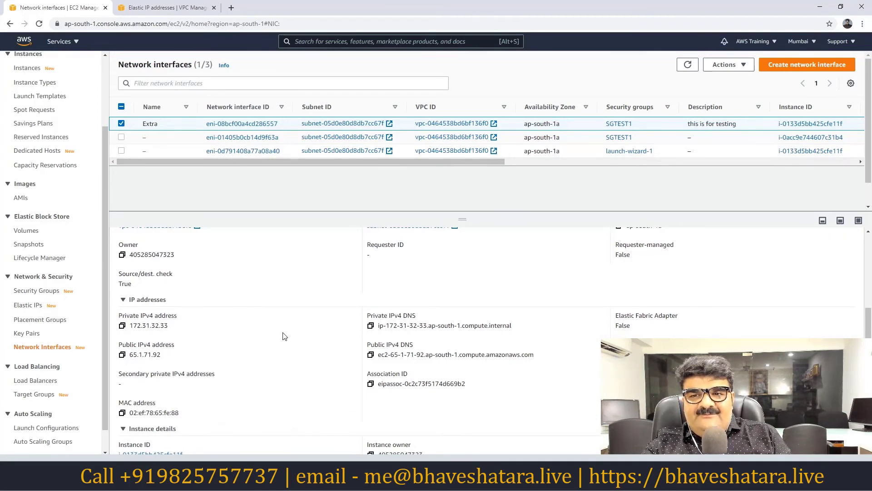
Detach the Extra network interface from No Public IP.
left_click(736, 68)
left_click(726, 94)
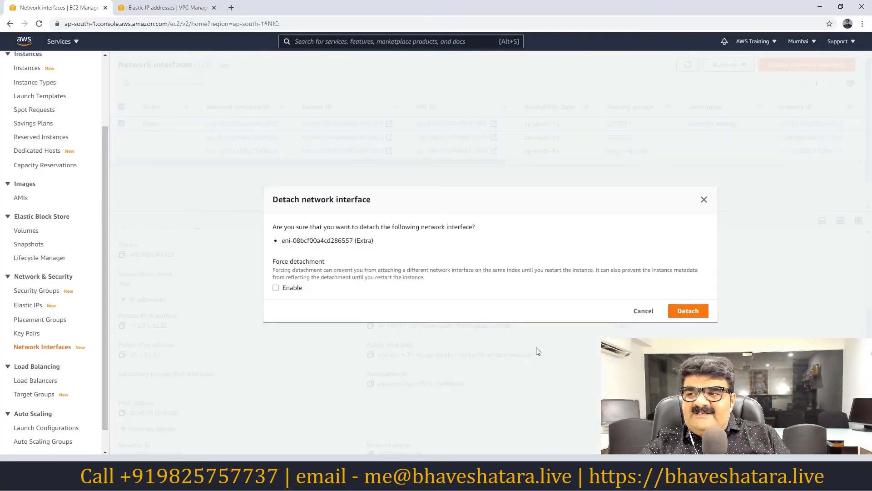
left_click(685, 314)
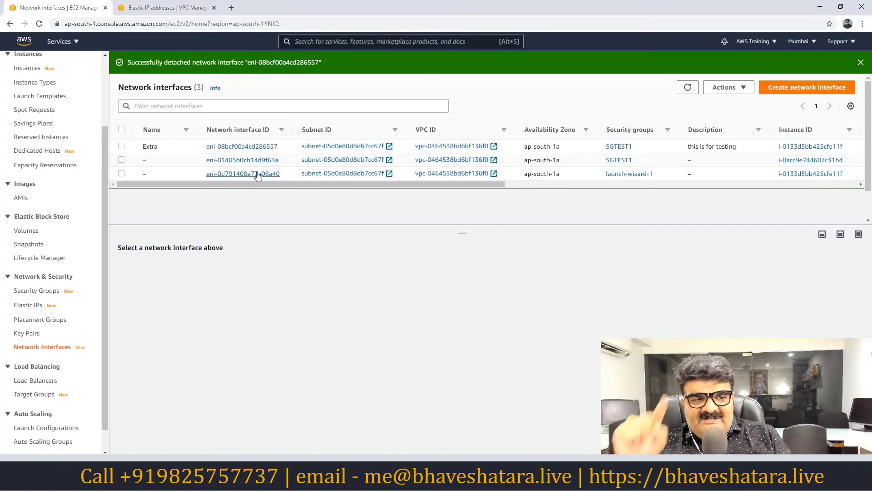
Refresh until Extra shows Available, then list the running instances.
left_click(687, 87)
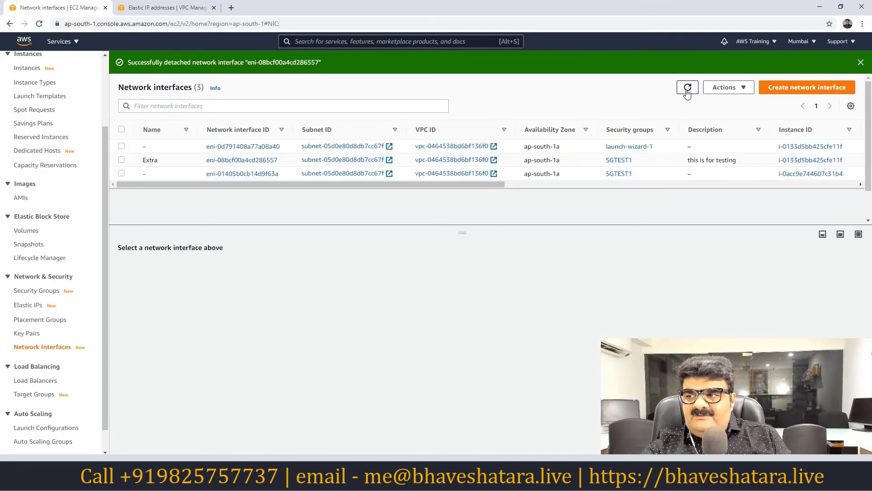
left_click(39, 25)
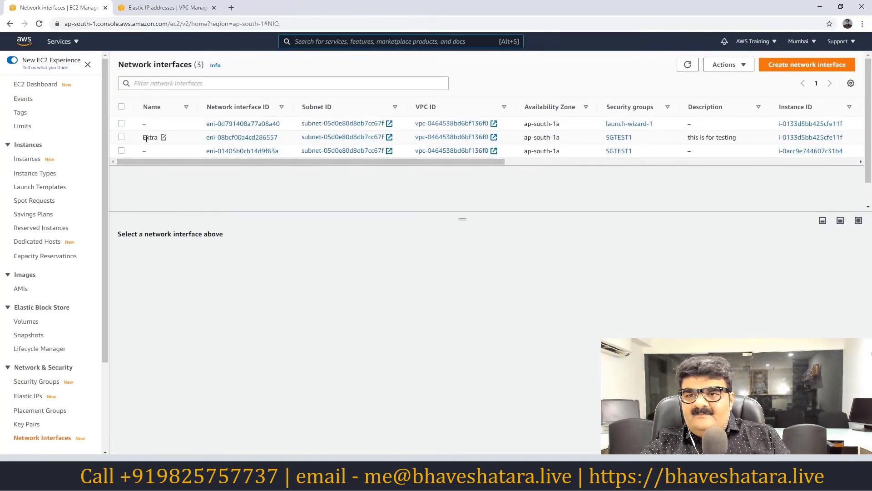
left_click(122, 137)
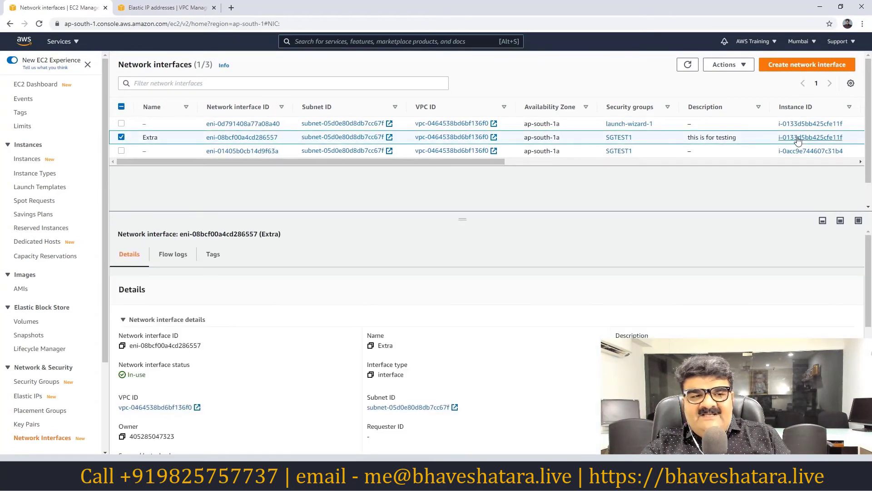
left_click(688, 65)
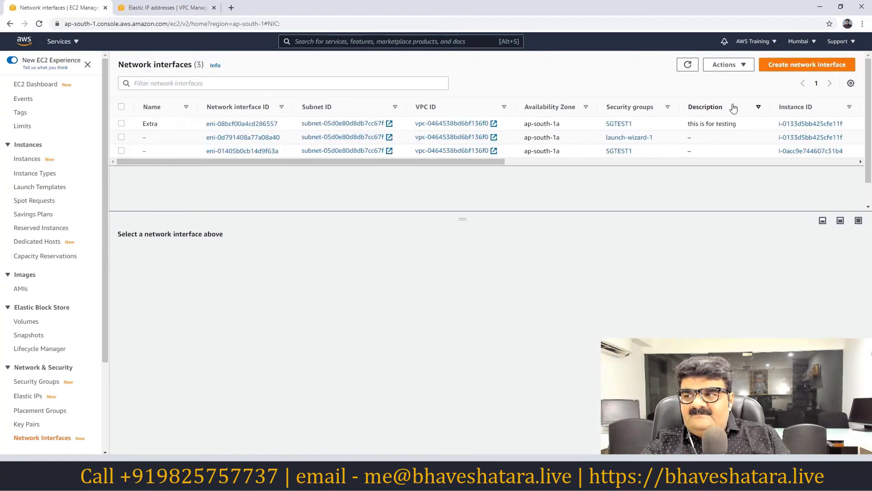
left_click(39, 23)
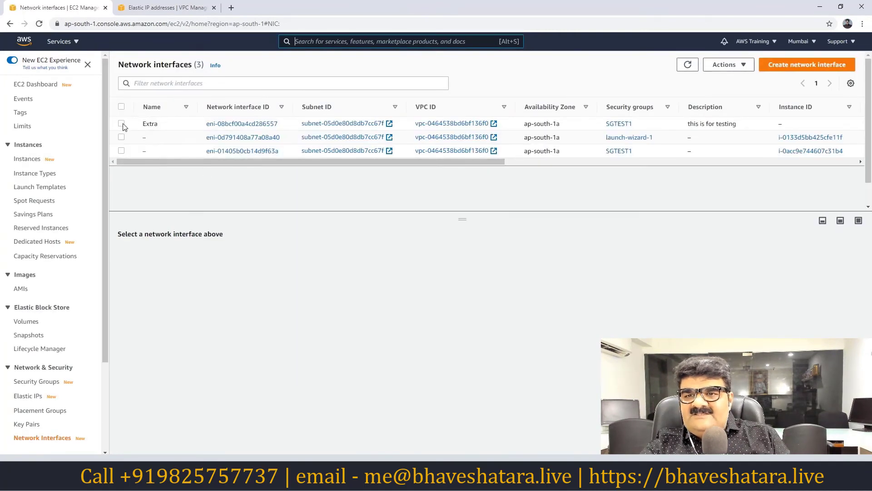
left_click(122, 123)
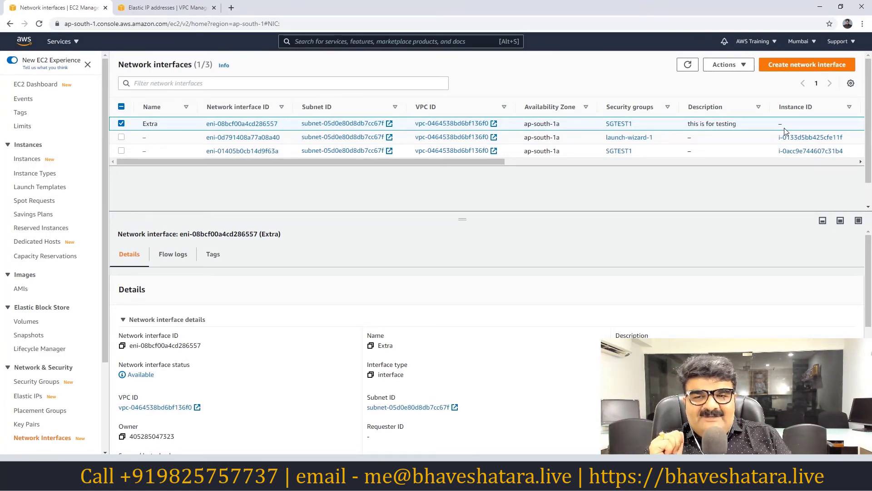
left_click(36, 87)
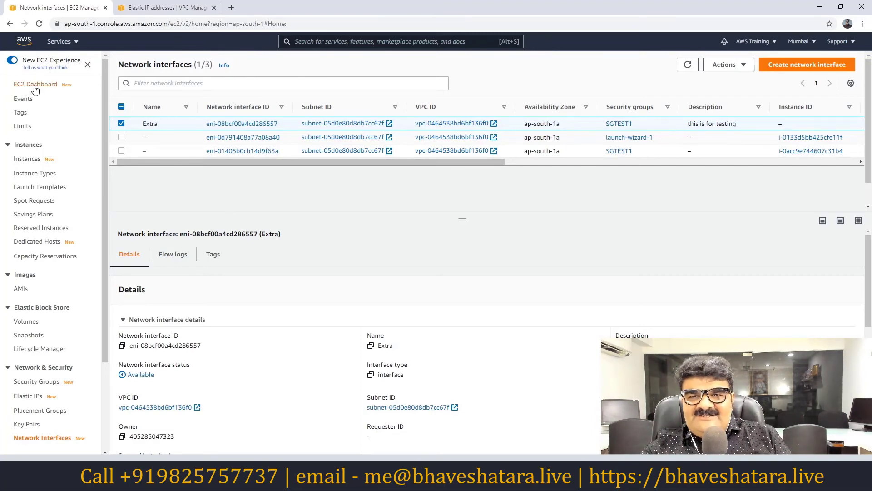
left_click(161, 123)
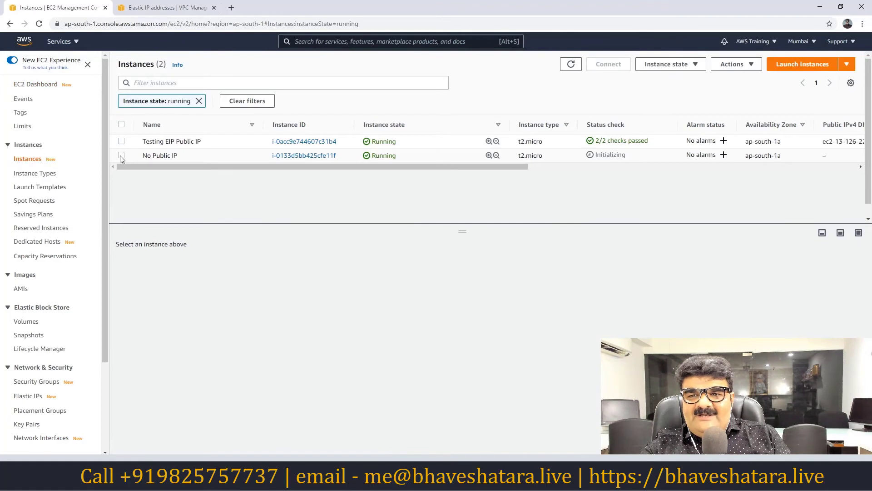
Check No Public IP lacks an Elastic IP and 65.1.71.92 is unassociated, then reopen Network Interfaces.
left_click(121, 156)
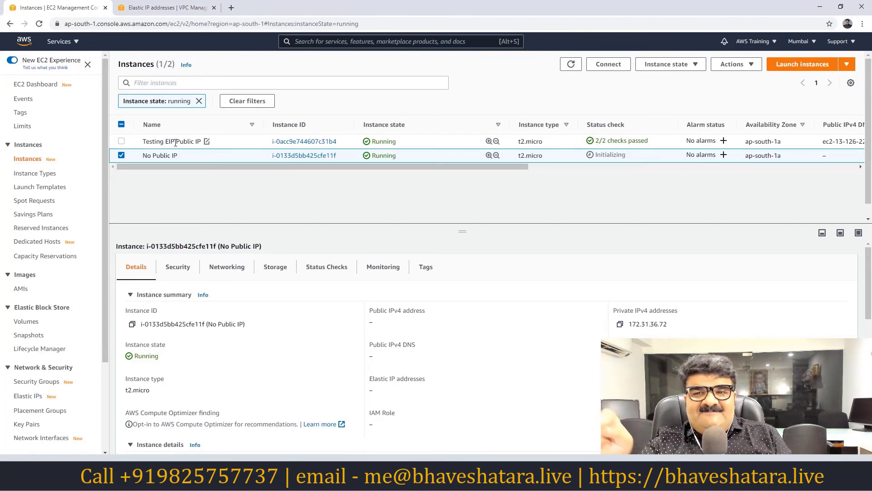
left_click(121, 156)
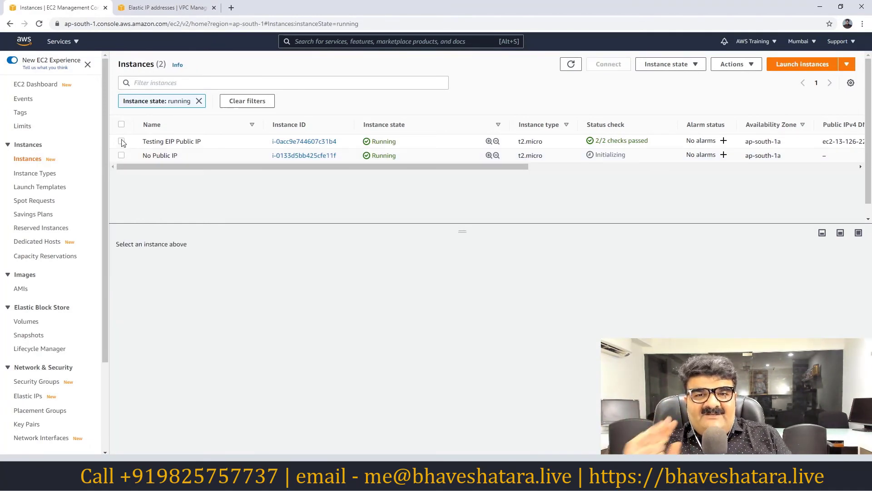
left_click(30, 397)
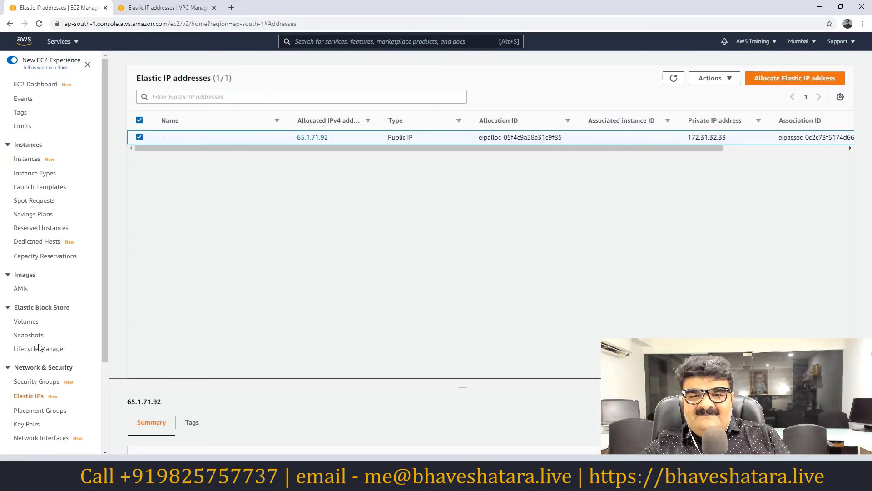
scroll(49, 271, "down", 2)
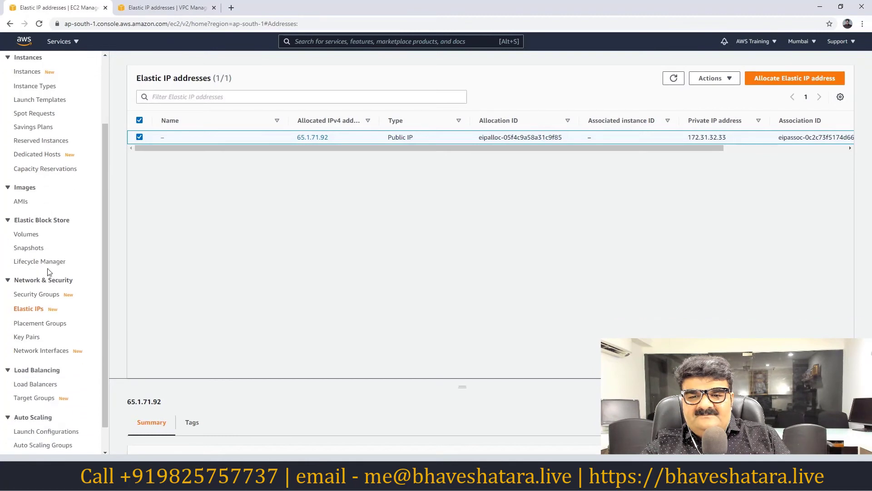
left_click(38, 351)
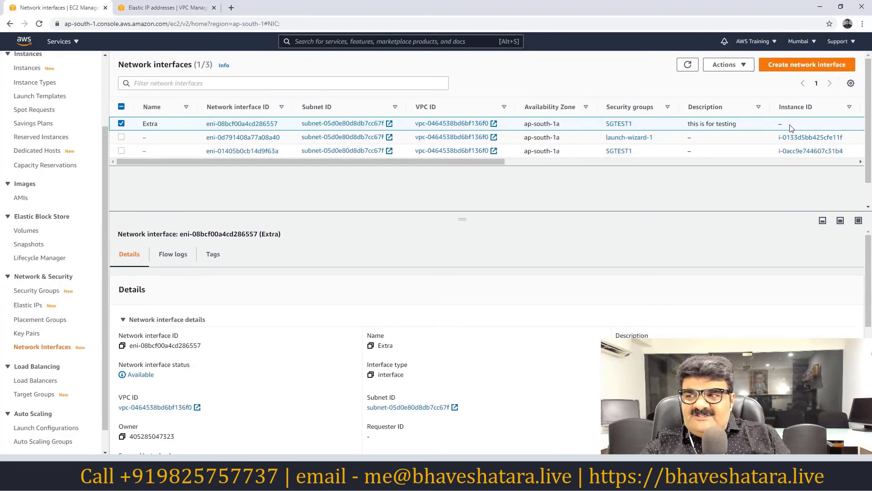
Attach the Extra interface to the Testing EIP Public IP instance (i-0acc9e744607c31b4).
left_click(727, 65)
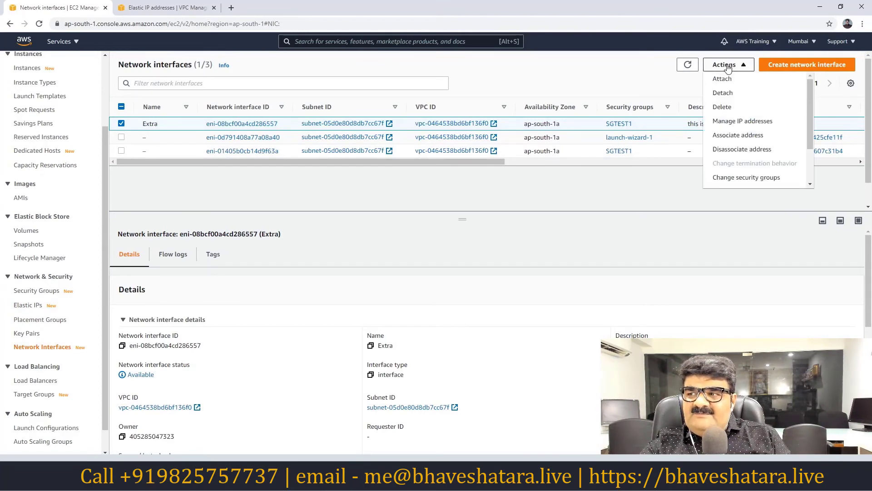
left_click(721, 79)
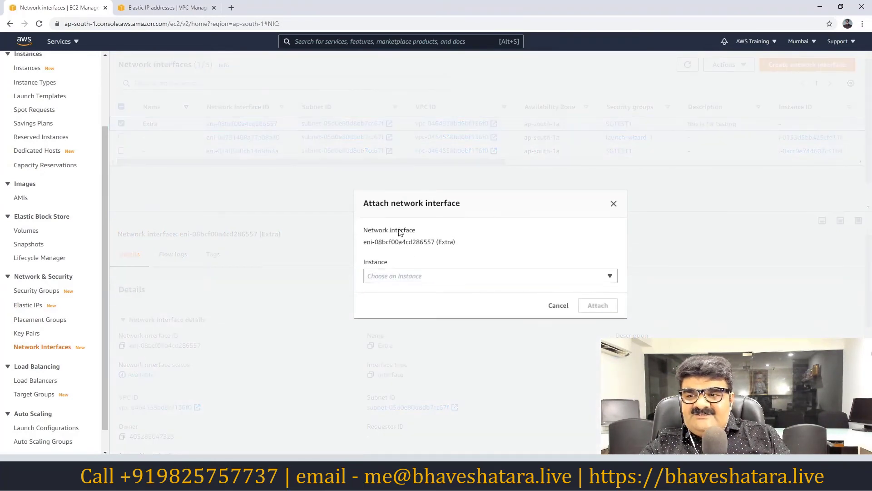
left_click(411, 276)
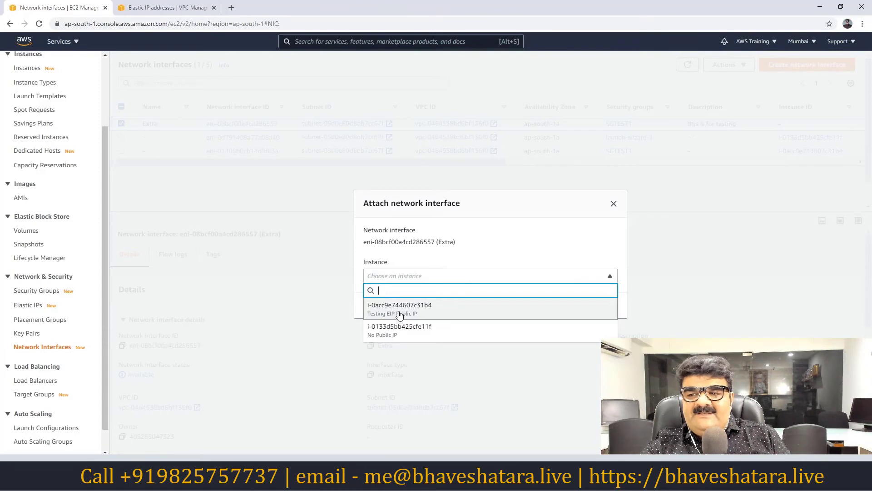
left_click(400, 313)
left_click(590, 302)
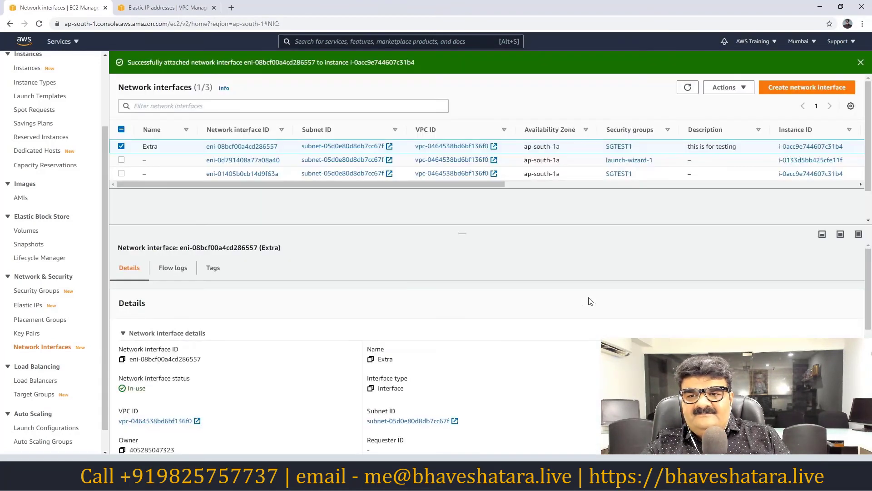
scroll(97, 188, "up", 1)
scroll(97, 188, "up", 1)
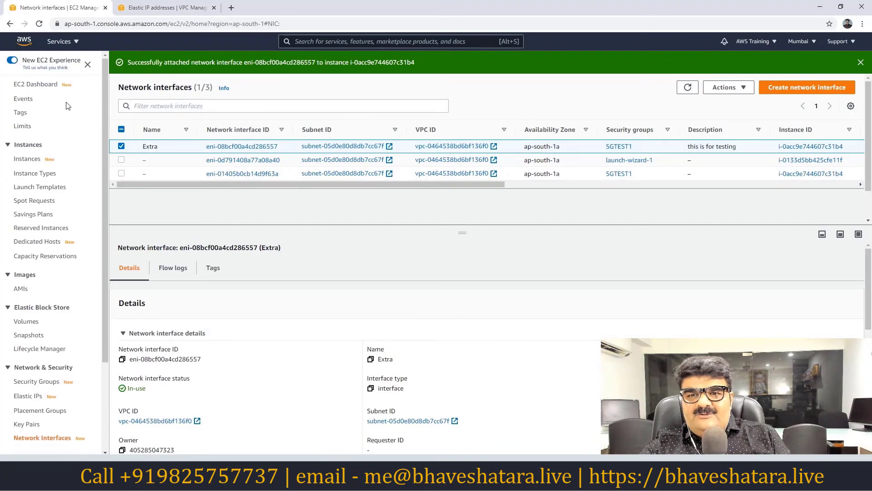
left_click(45, 85)
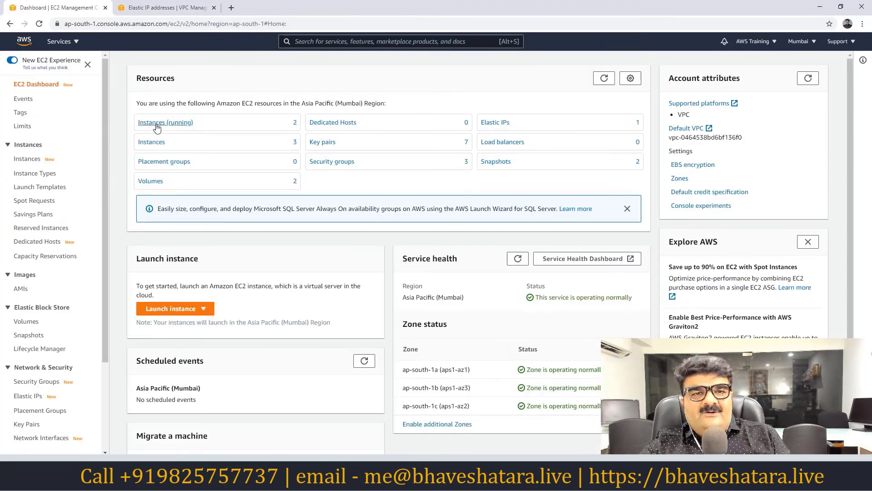
Select Testing EIP Public IP in the running instances to view Elastic IP 65.1.71.92.
left_click(157, 123)
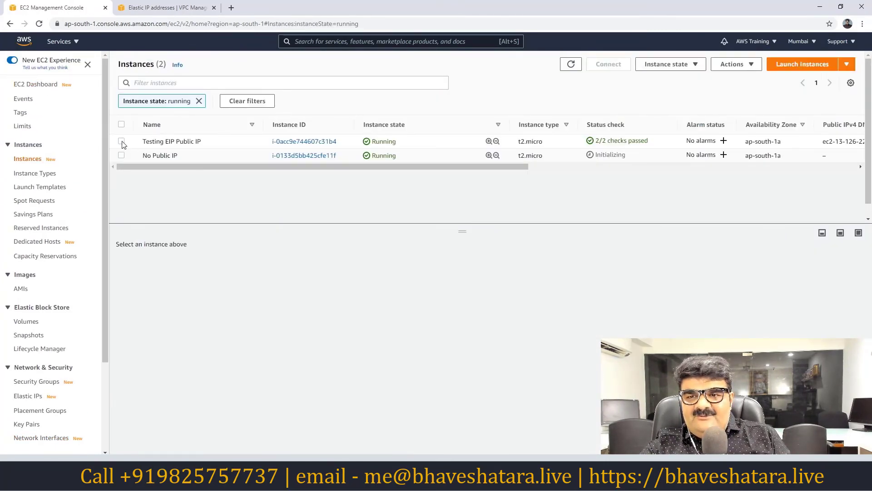
left_click(150, 142)
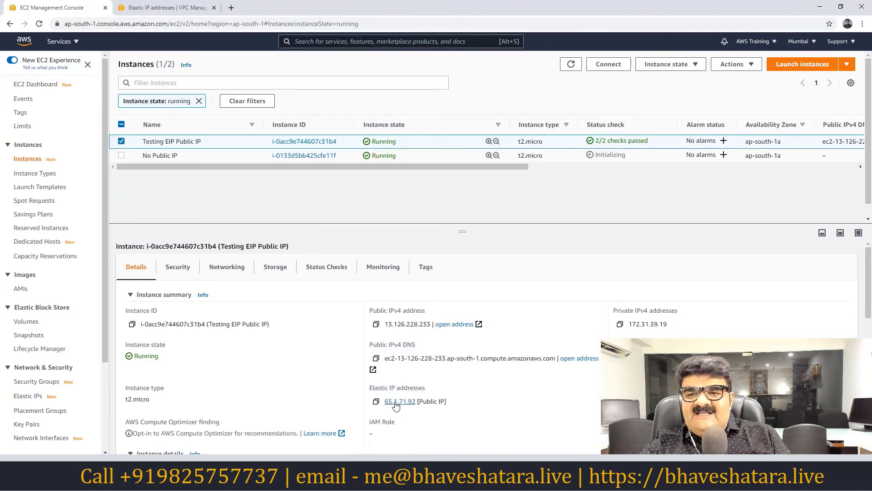
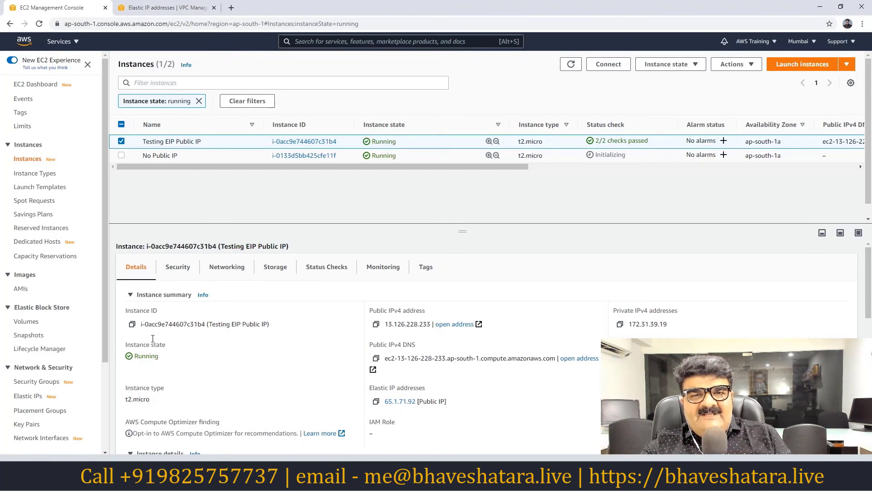
Deselect the Testing EIP Public IP instance in the running instances list.
left_click(122, 141)
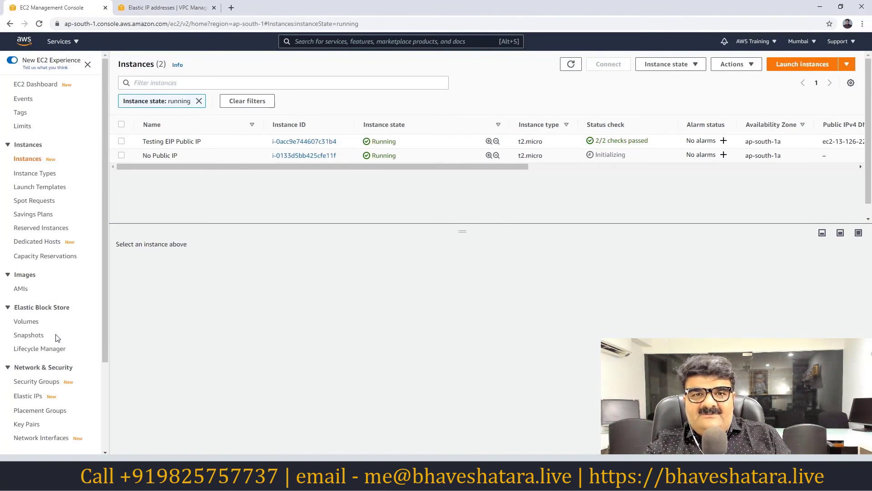
scroll(56, 337, "down", 1)
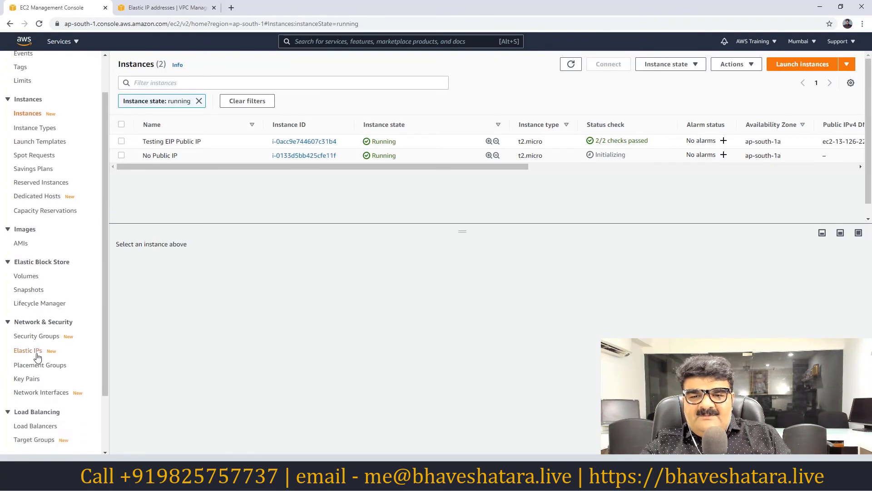
Allocate a new Elastic IP address from the Elastic IPs page.
left_click(32, 354)
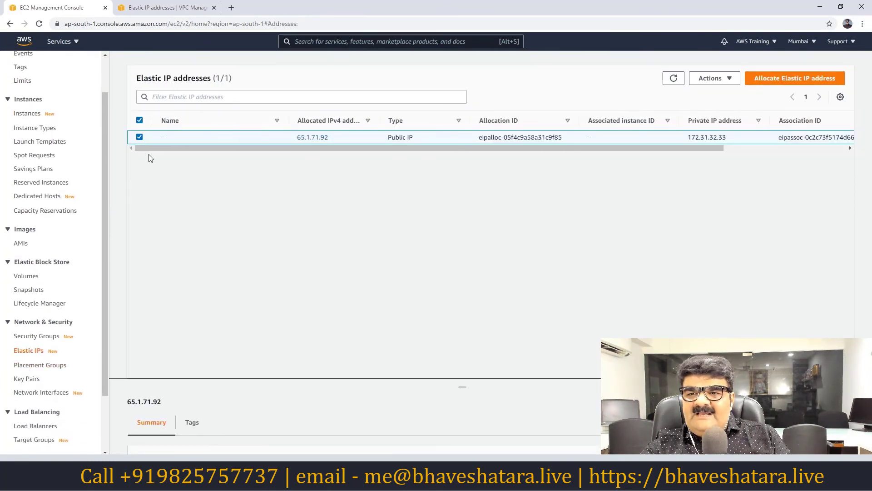
left_click(140, 138)
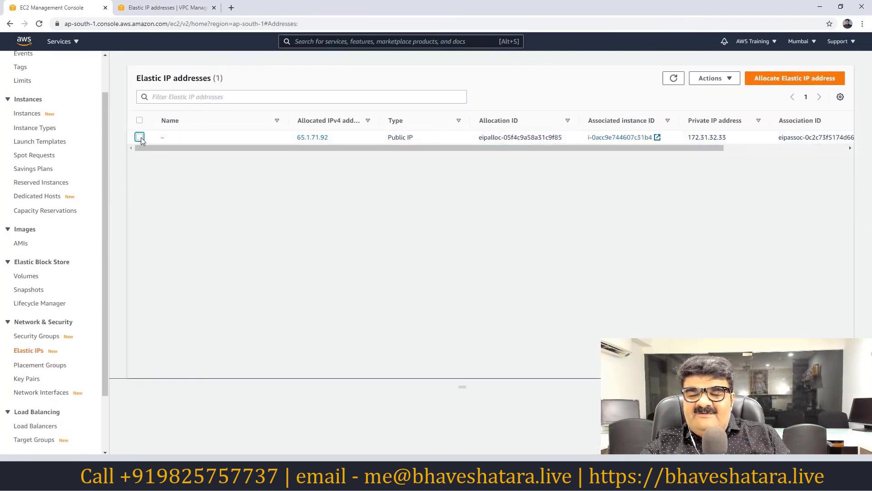
left_click(711, 78)
left_click(785, 80)
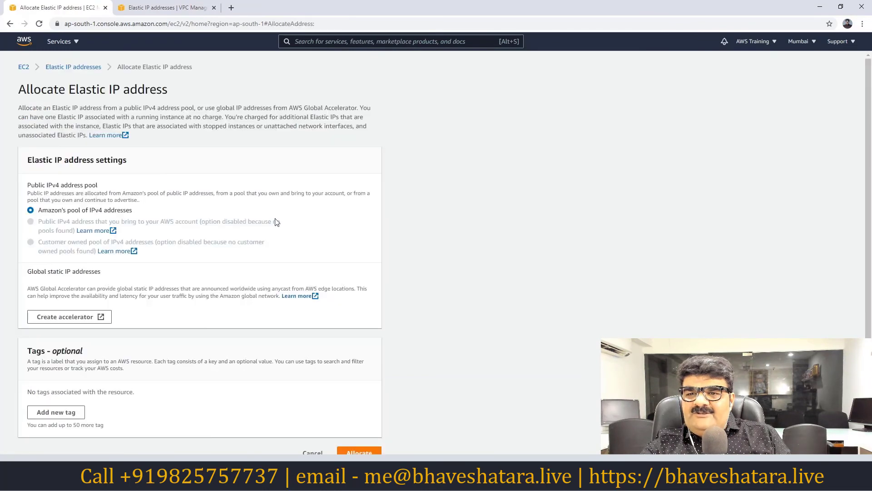
scroll(296, 309, "down", 1)
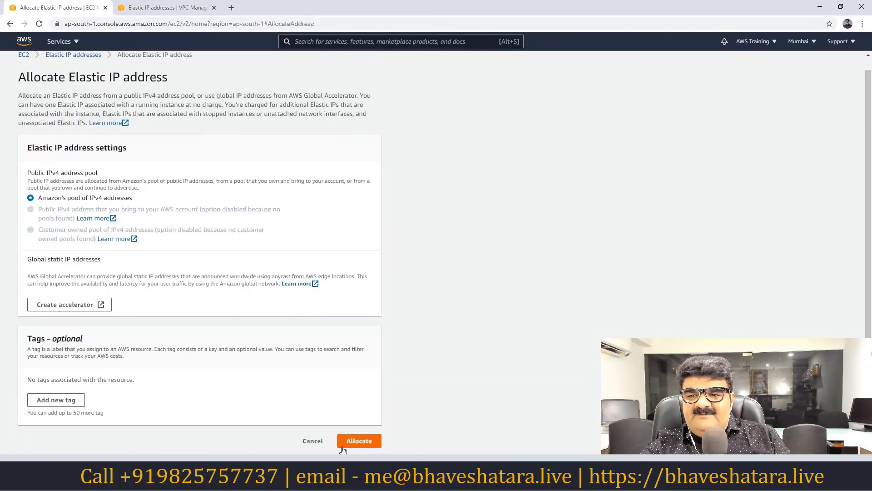
left_click(358, 441)
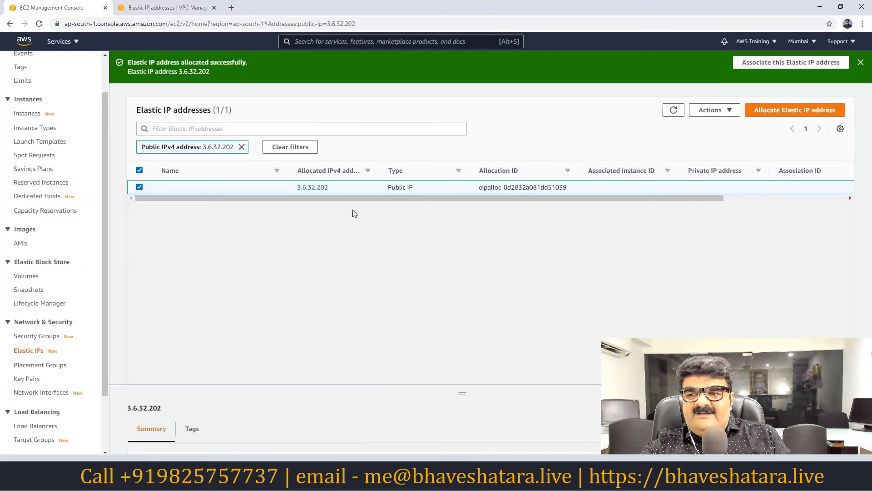
Associate the new Elastic IP 3.6.32.202 with the No Public IP instance.
left_click(242, 147)
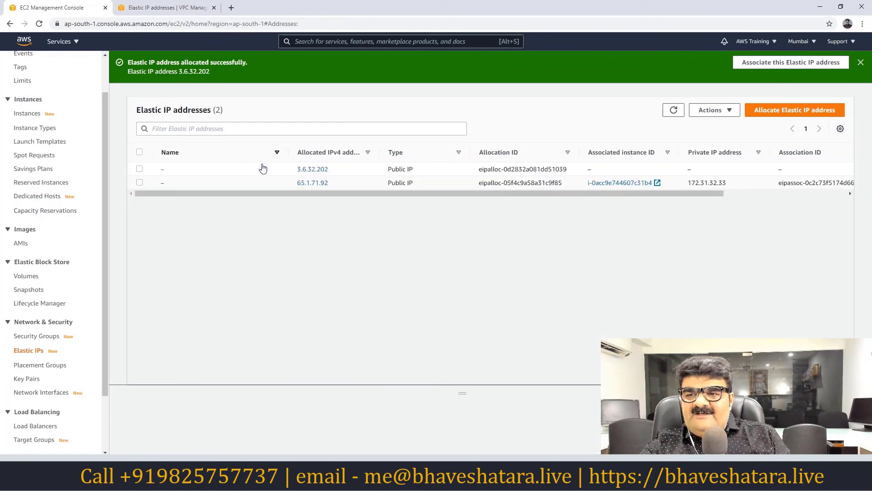
left_click(140, 169)
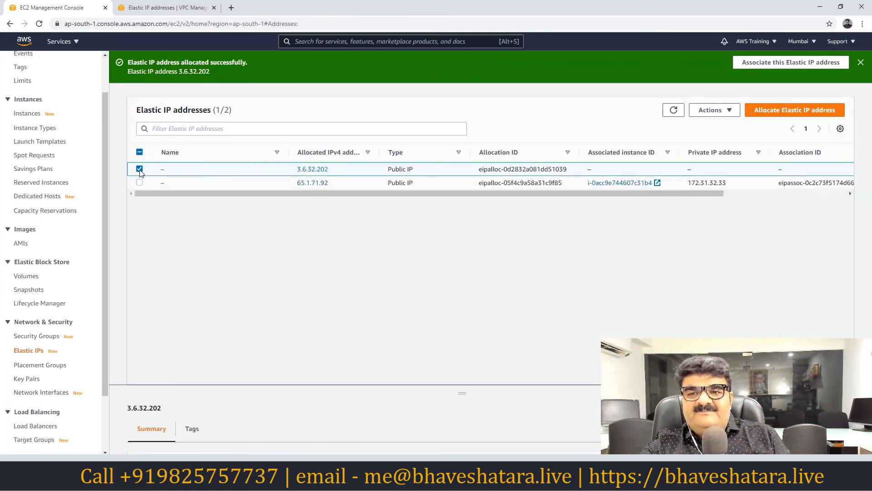
left_click(712, 110)
left_click(727, 153)
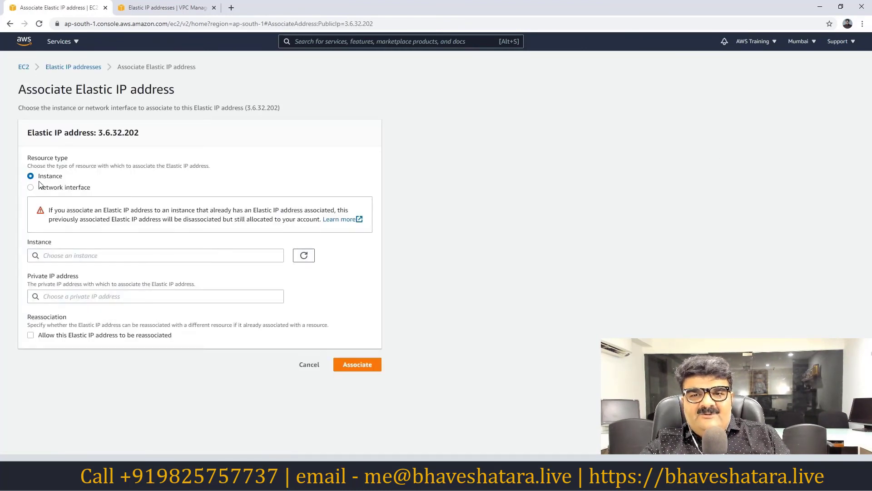
left_click(105, 256)
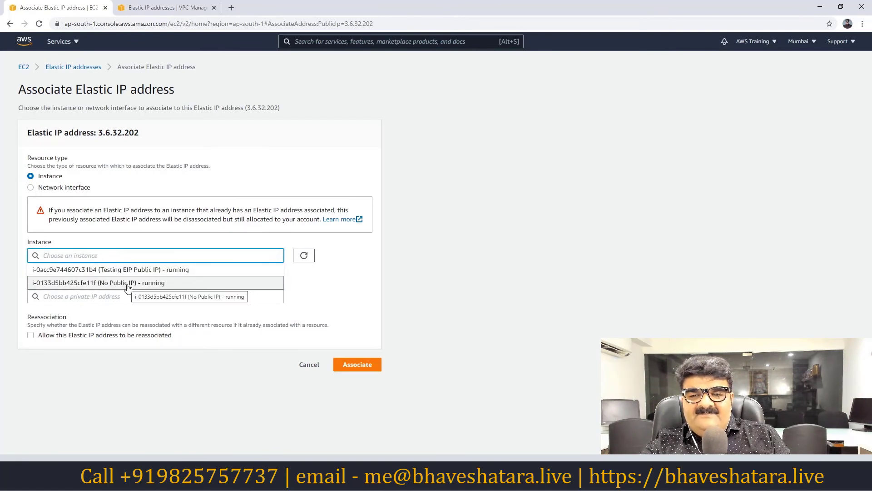
left_click(127, 283)
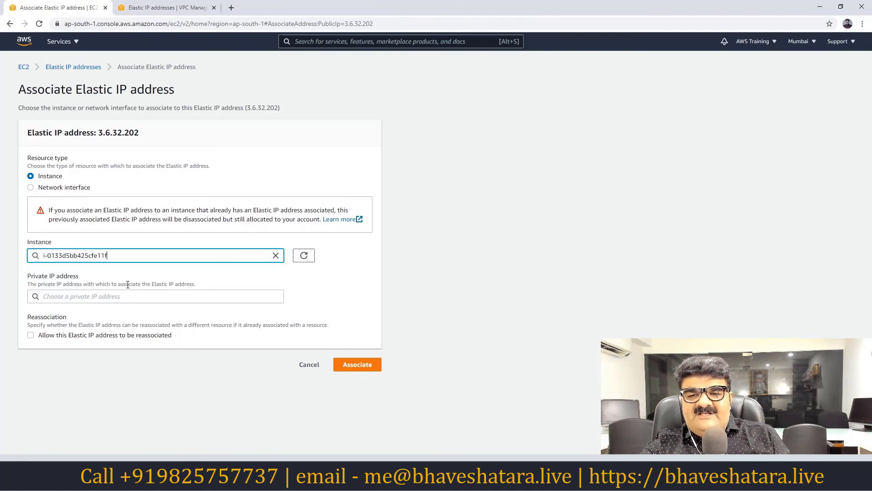
left_click(358, 366)
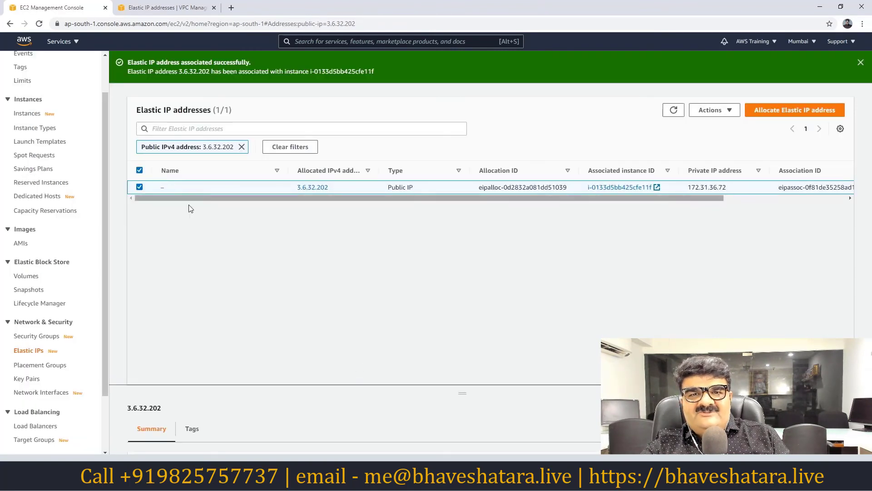
scroll(47, 95, "up", 2)
left_click(40, 84)
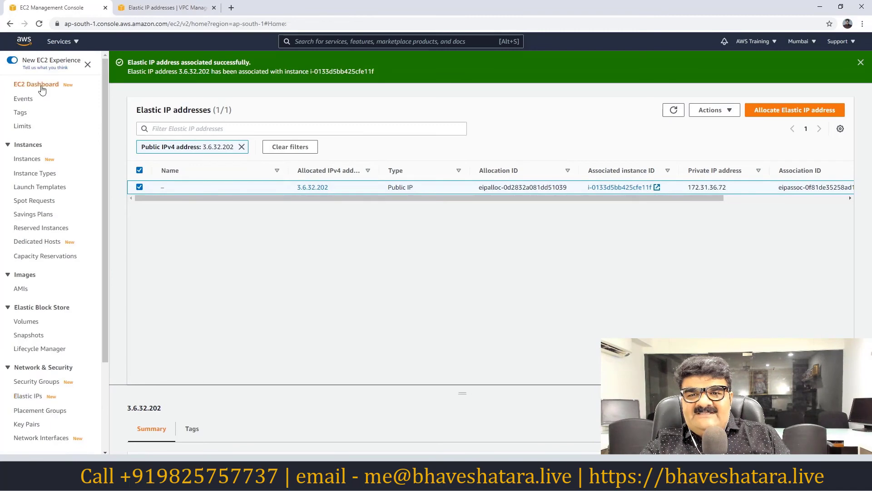
Select No Public IP among running instances to see its Elastic IP 3.6.32.202.
left_click(152, 124)
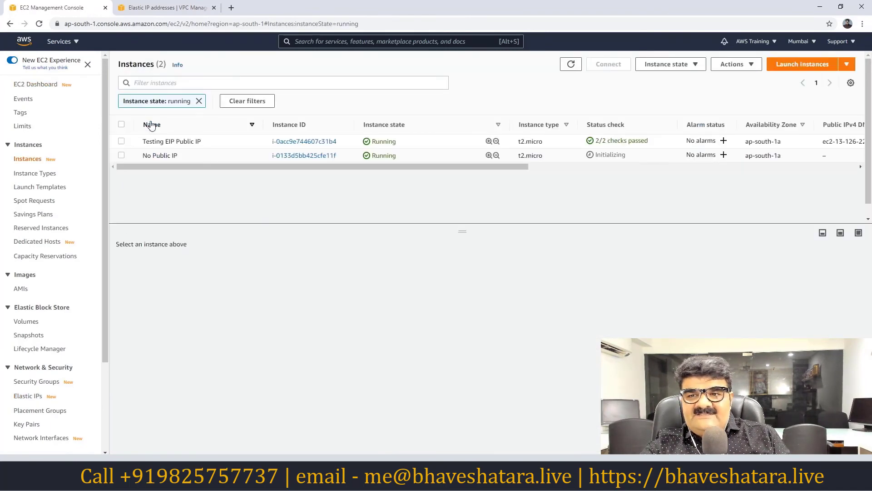
left_click(121, 155)
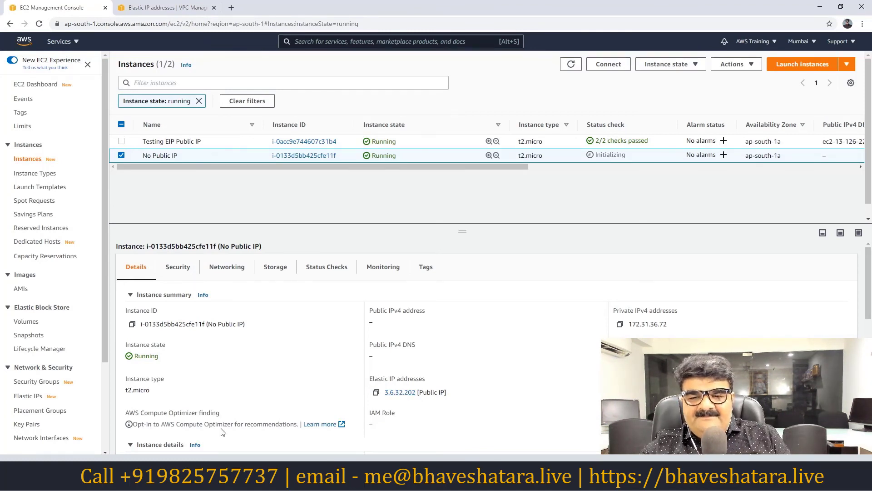
Disassociate Elastic IP 3.6.32.202 from the No Public IP instance.
left_click(31, 397)
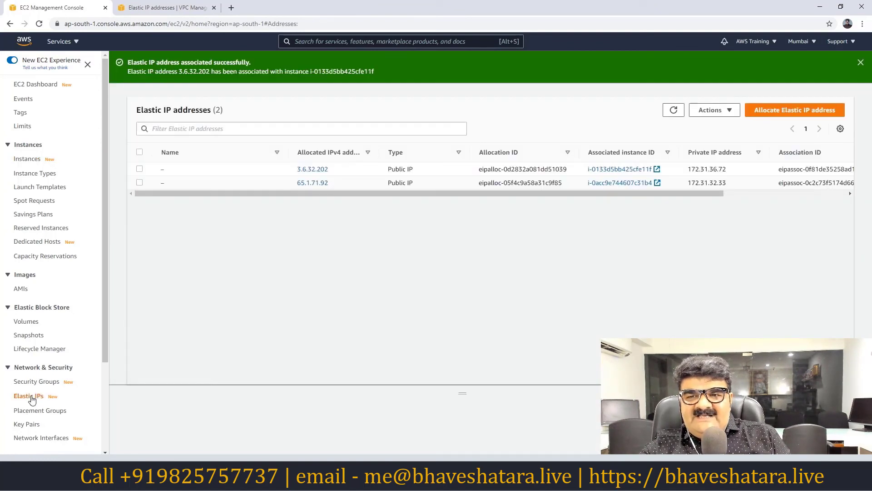
left_click(139, 169)
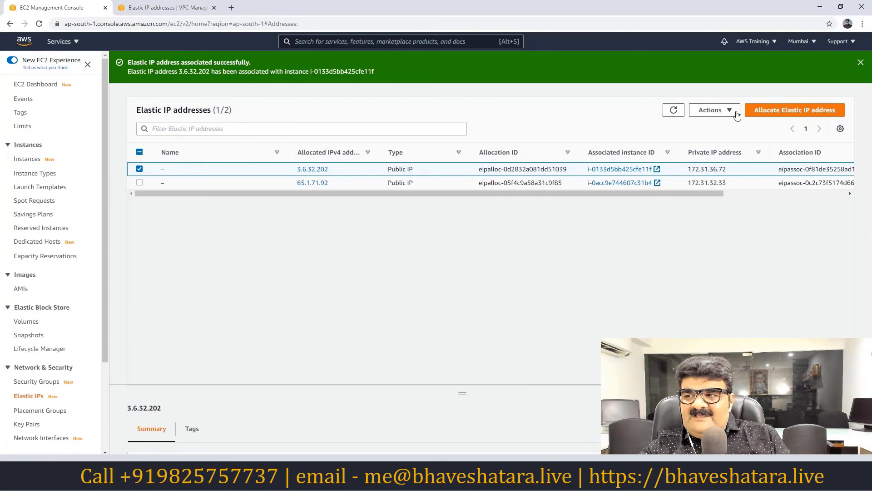
left_click(710, 110)
left_click(720, 166)
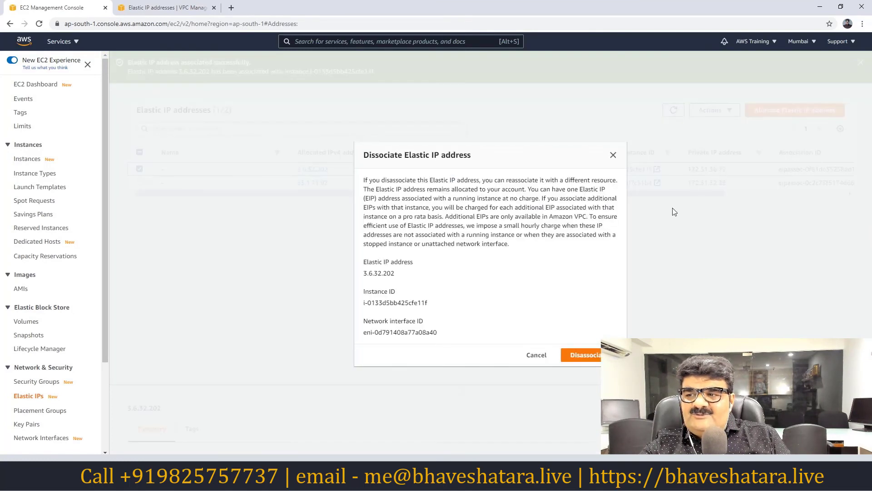
left_click(595, 356)
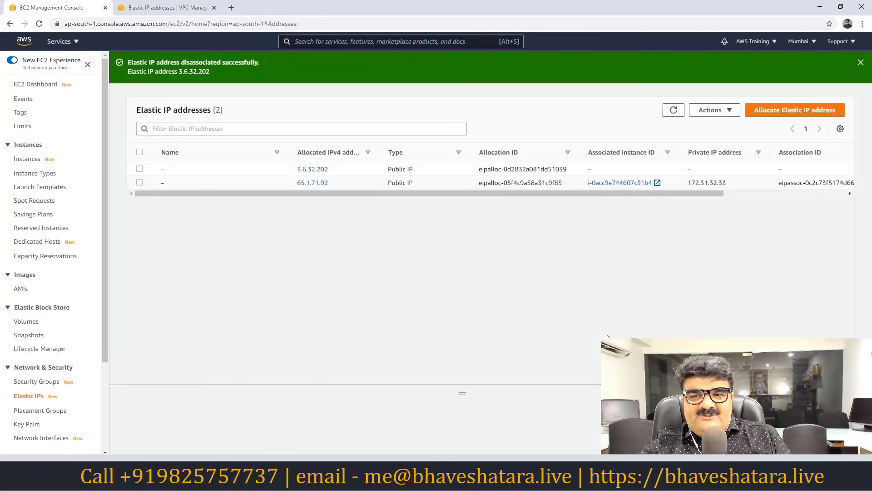
left_click(140, 169)
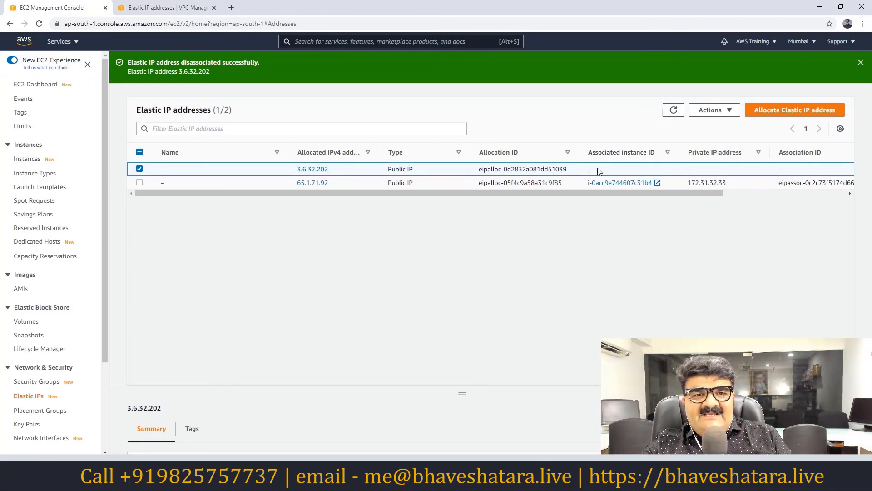
Disassociate Elastic IP 65.1.71.92 from its instance.
left_click(138, 170)
left_click(140, 183)
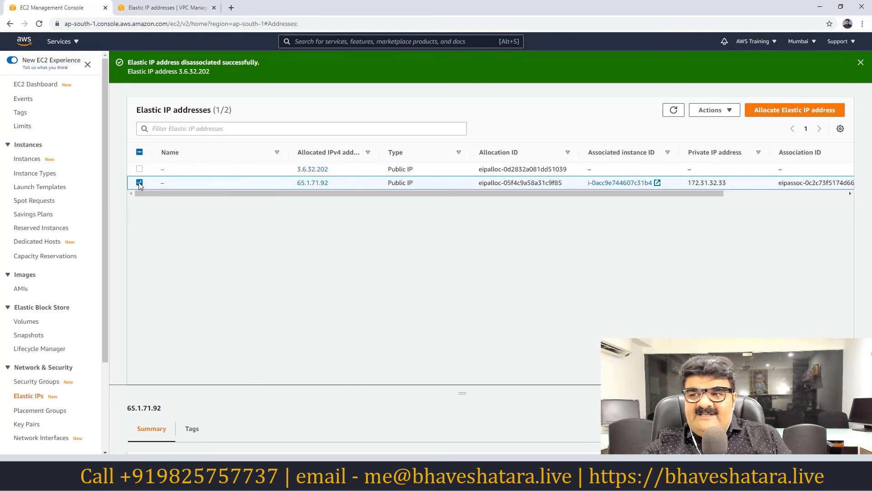
left_click(711, 111)
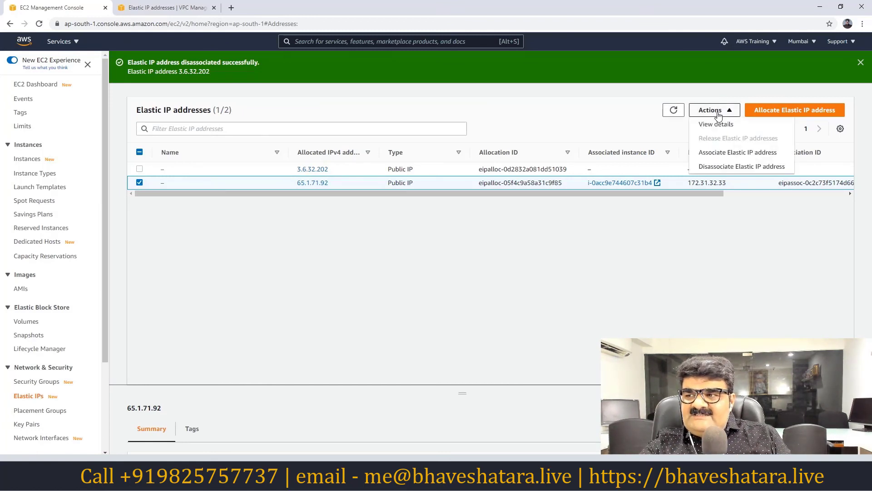
left_click(727, 166)
left_click(599, 355)
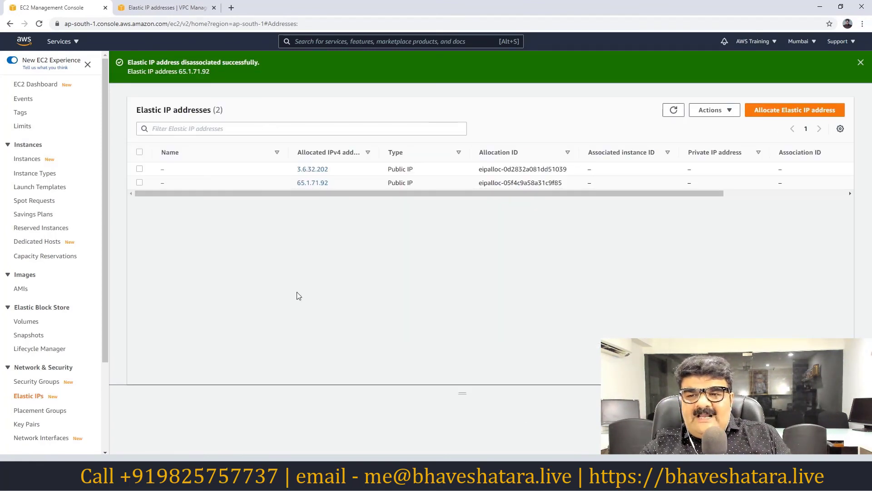
Release Elastic IPs 3.6.32.202 and 65.1.71.92.
left_click(140, 169)
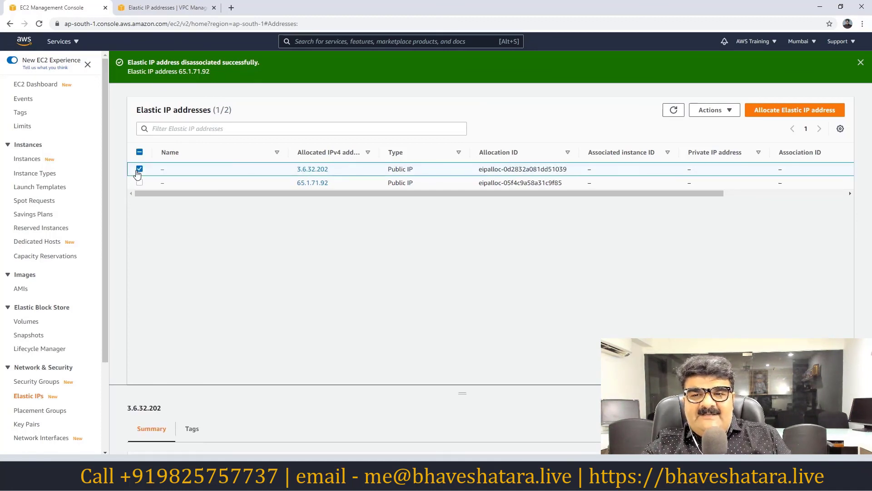
left_click(721, 112)
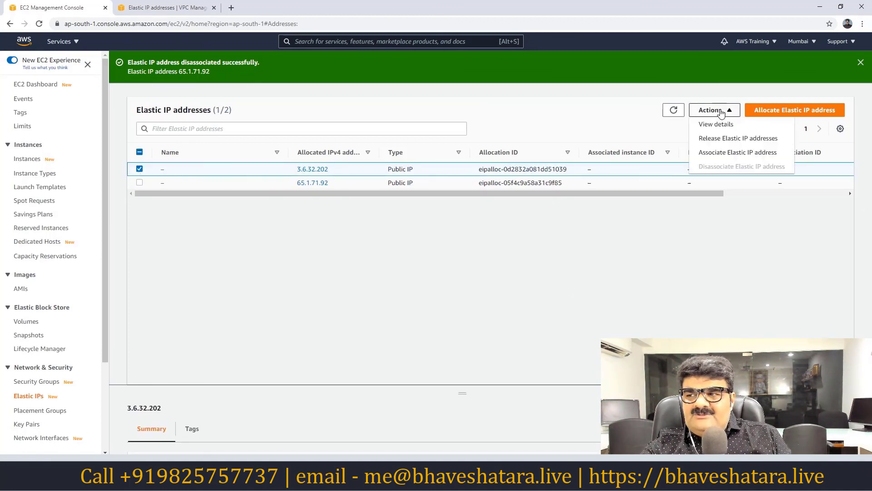
left_click(722, 139)
left_click(592, 297)
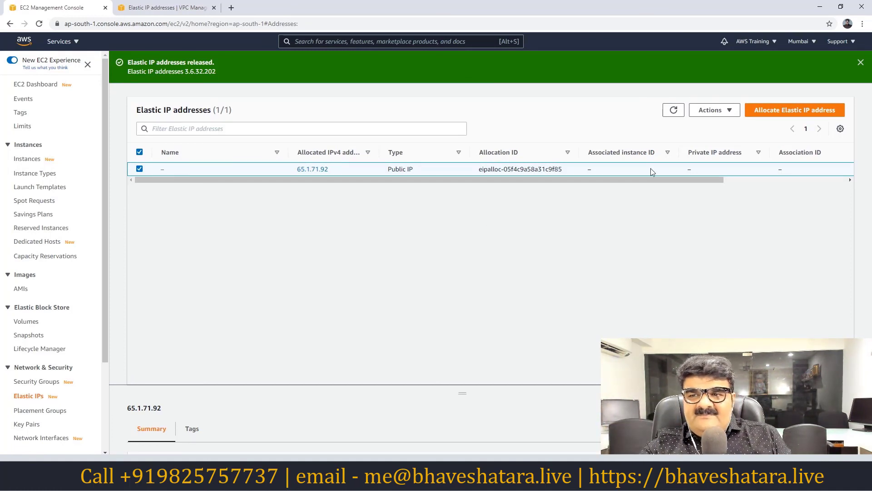
left_click(725, 111)
left_click(722, 139)
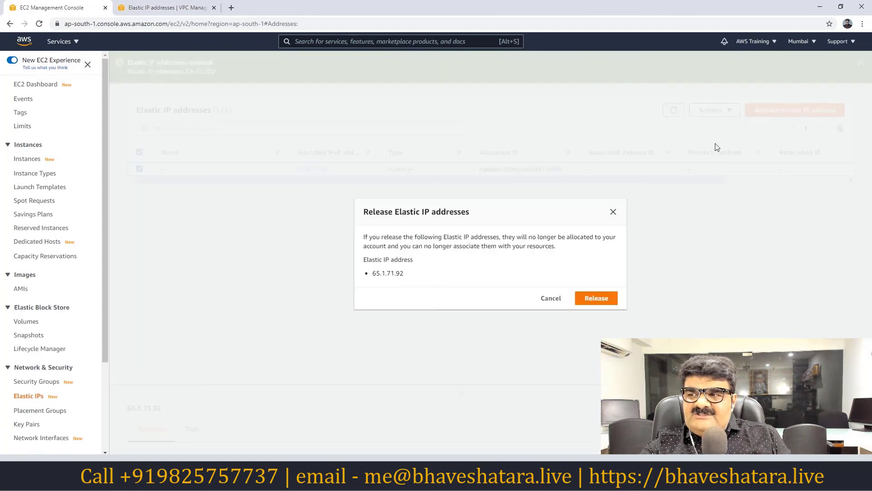
left_click(607, 300)
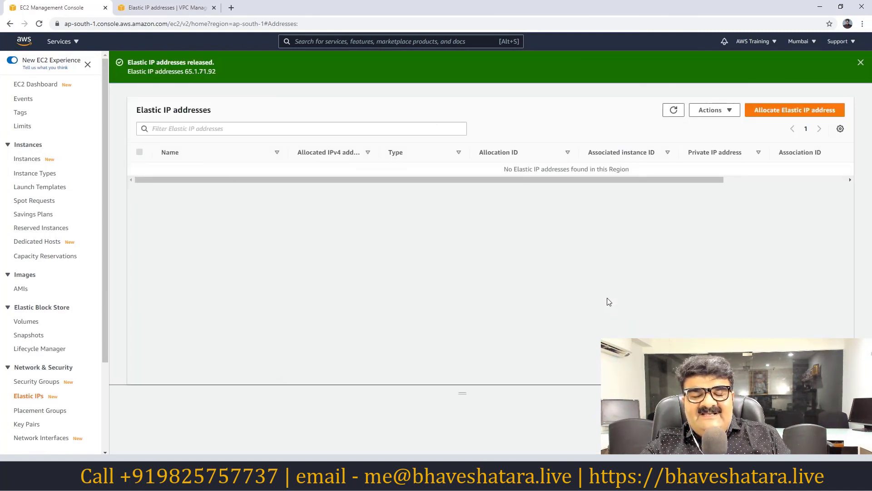